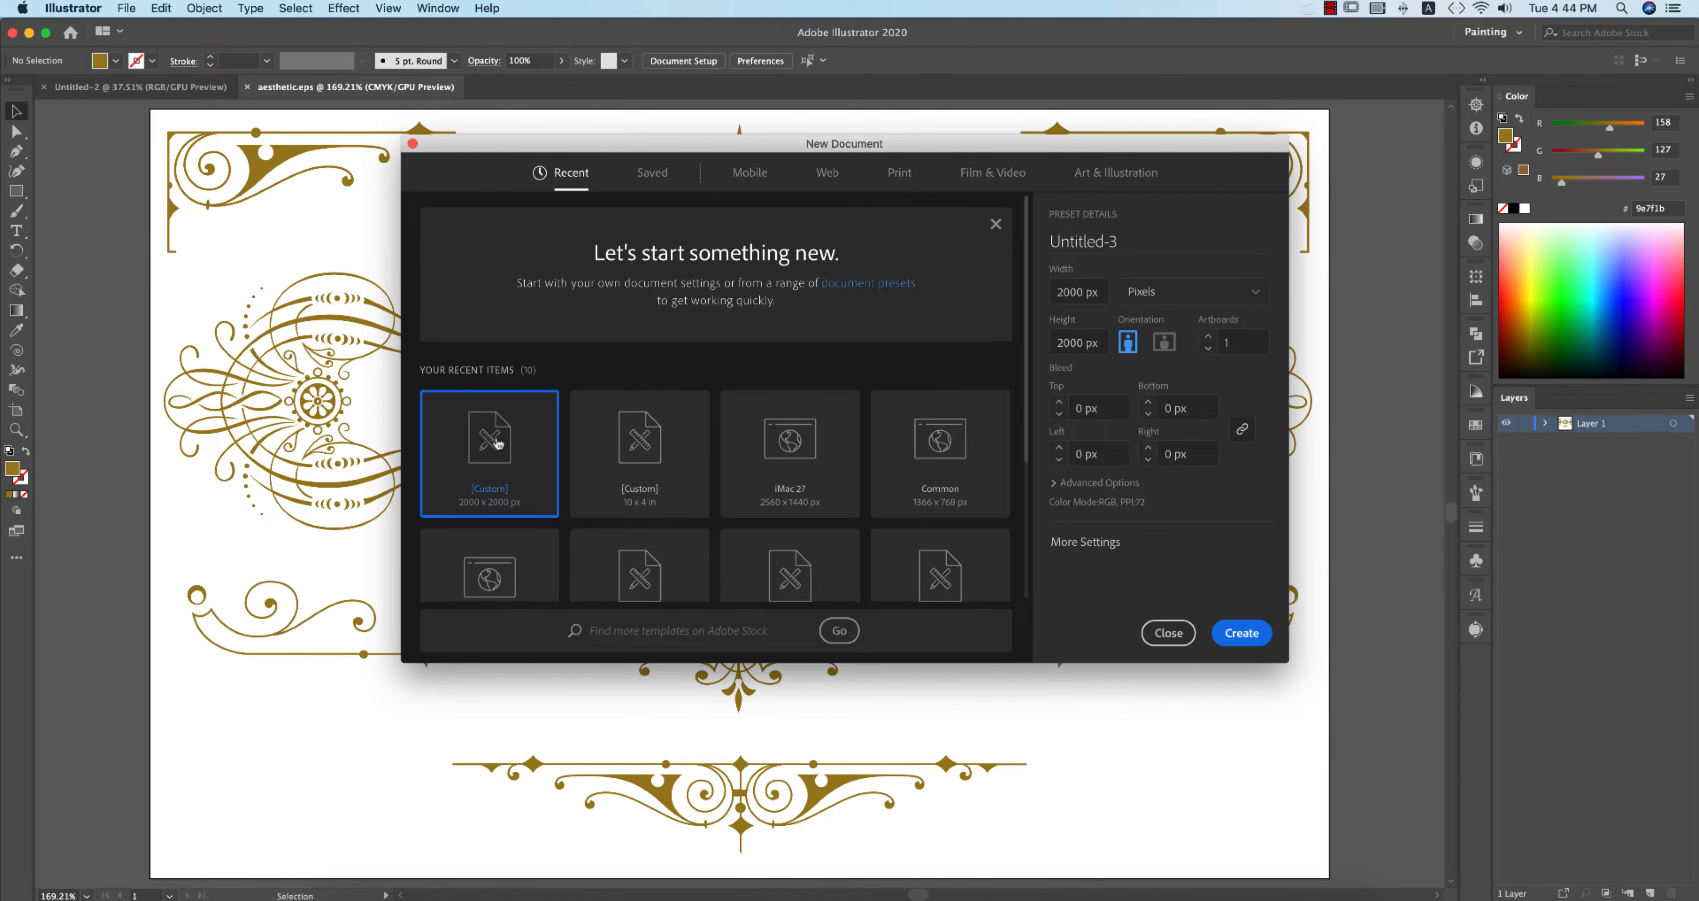
- Create a new 2000 x 2000 px document named "wedding"
{"action": "left_click", "coordinate": [1112, 249]}
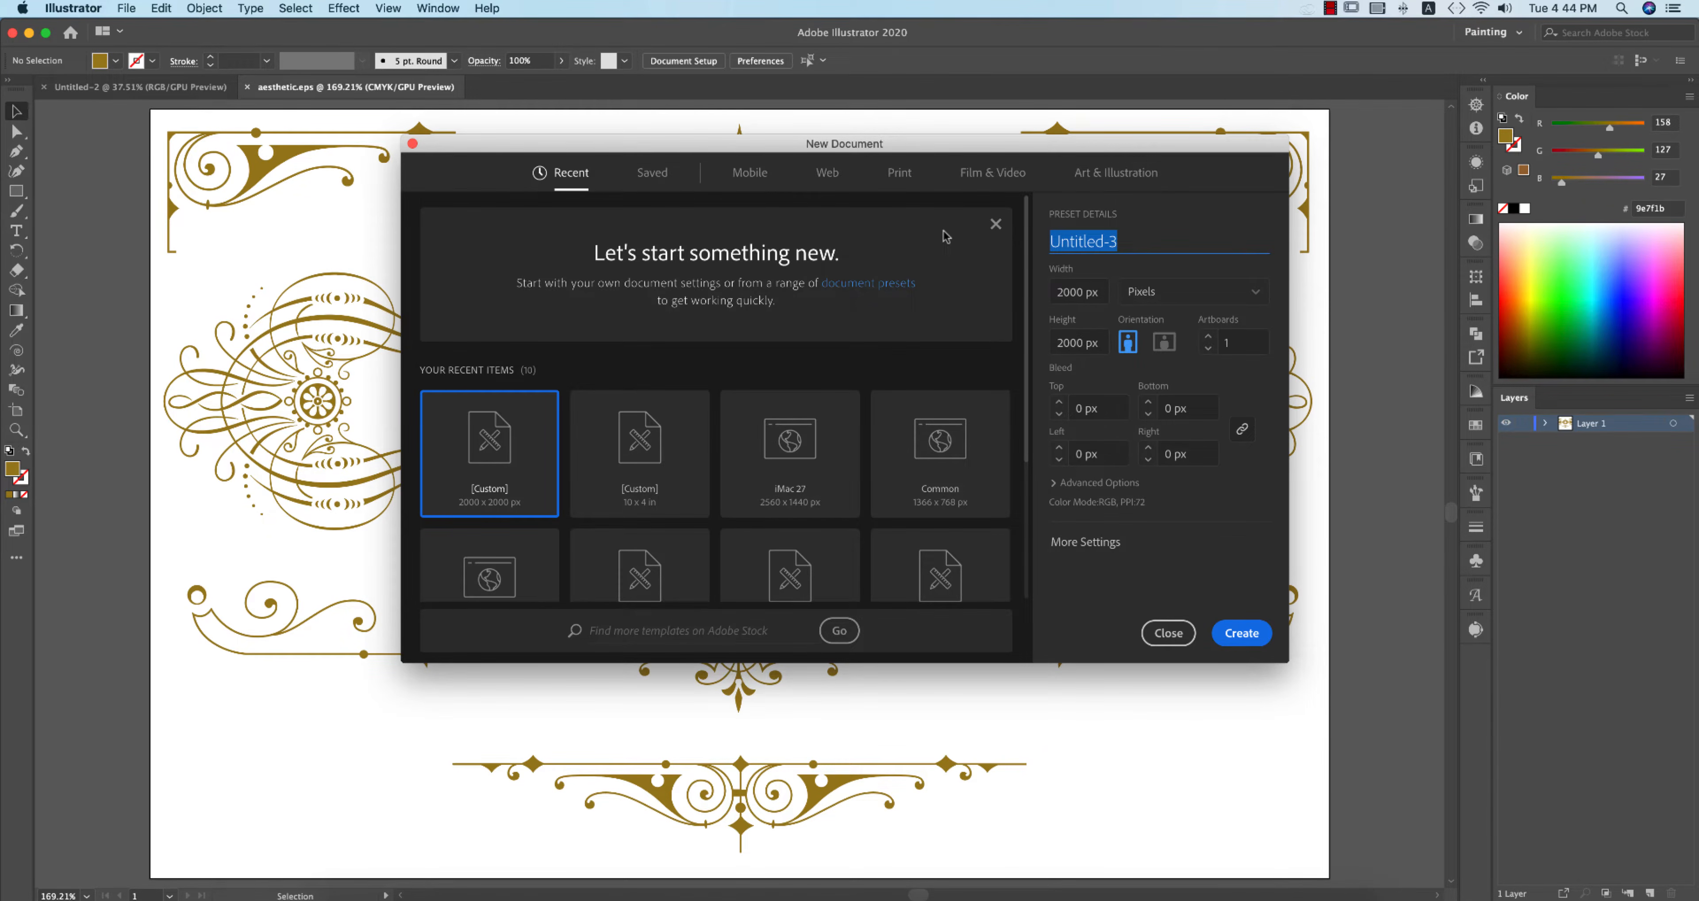
{"action": "type", "text": "W"}
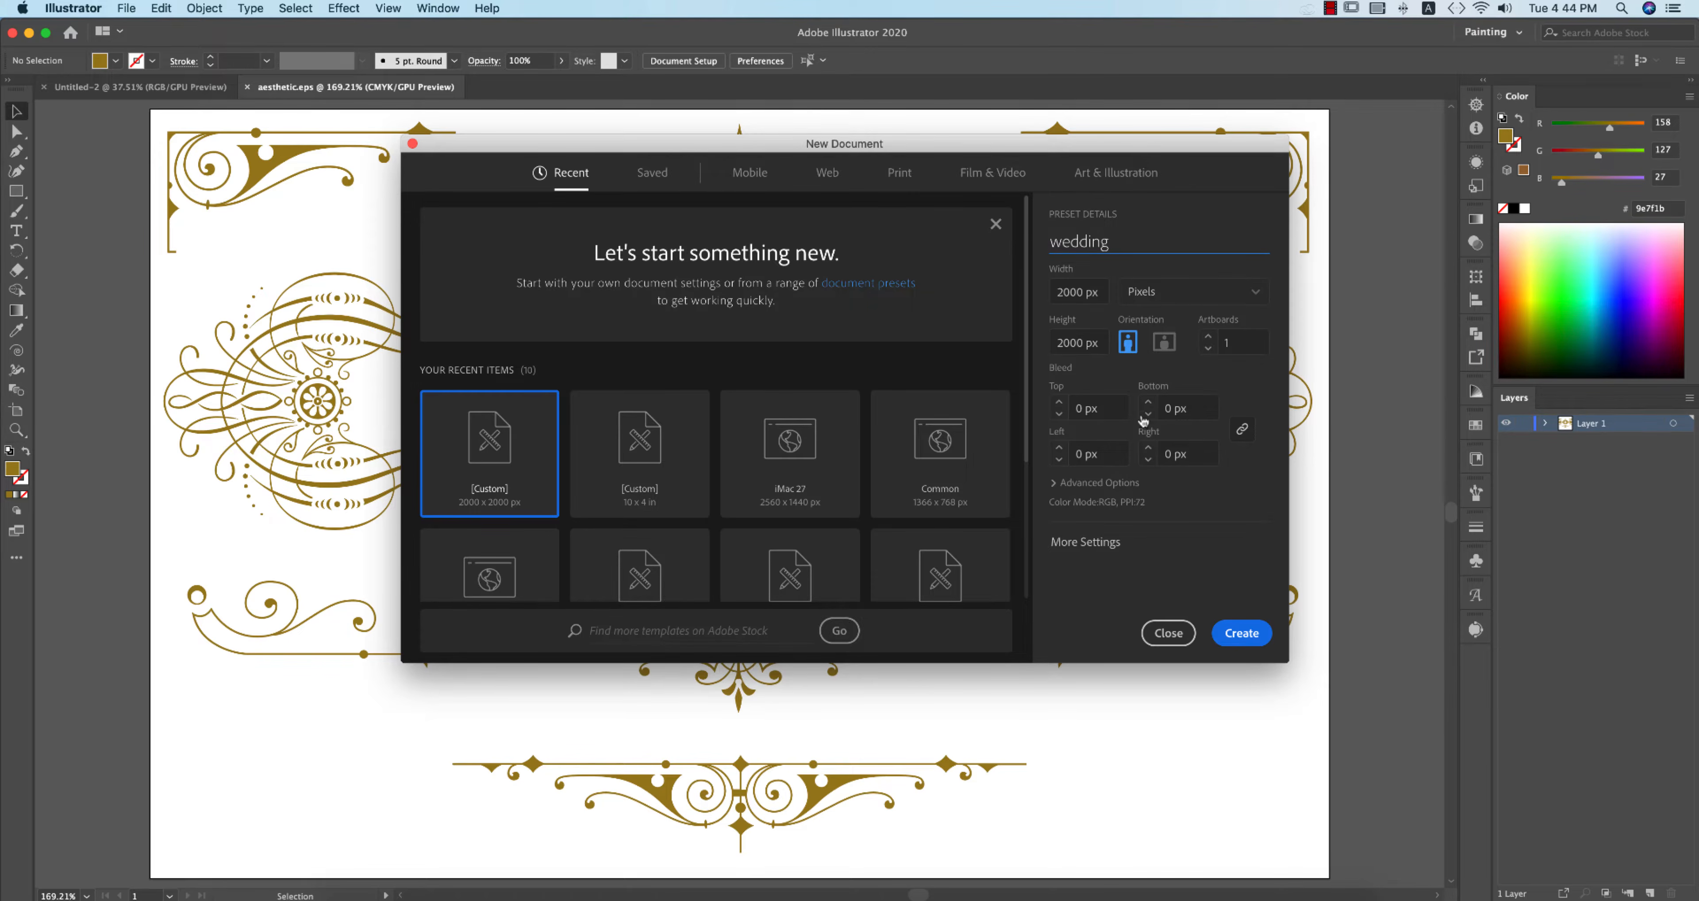
{"action": "left_click", "coordinate": [1101, 292]}
{"action": "key", "text": "Tab"}
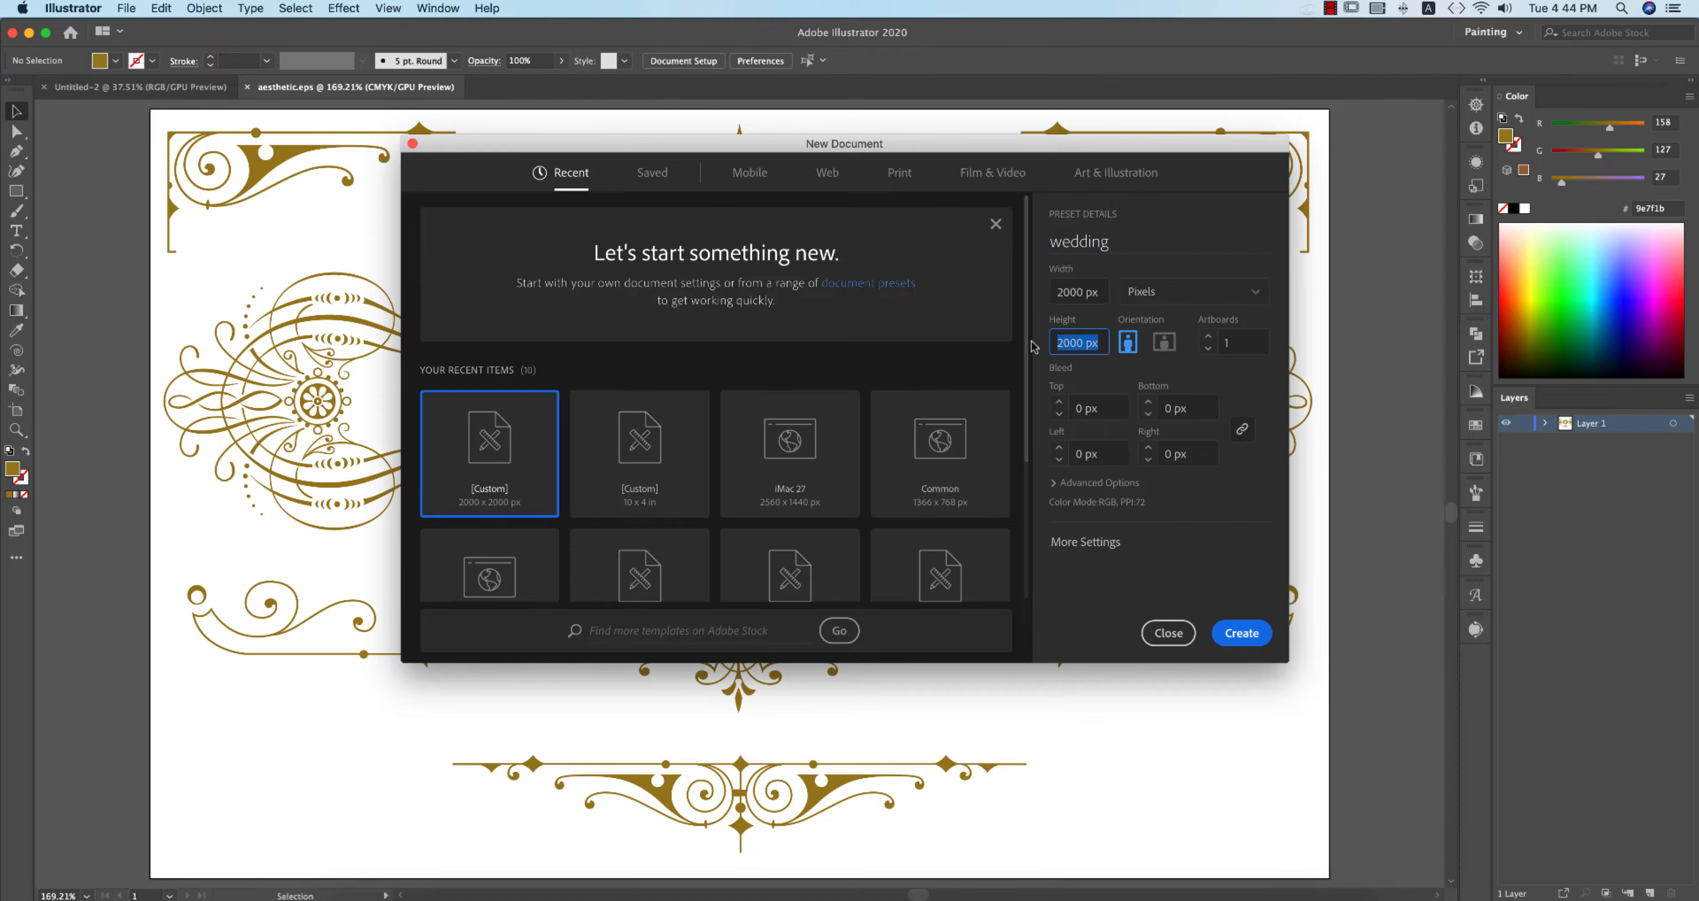
{"action": "left_click", "coordinate": [1259, 623]}
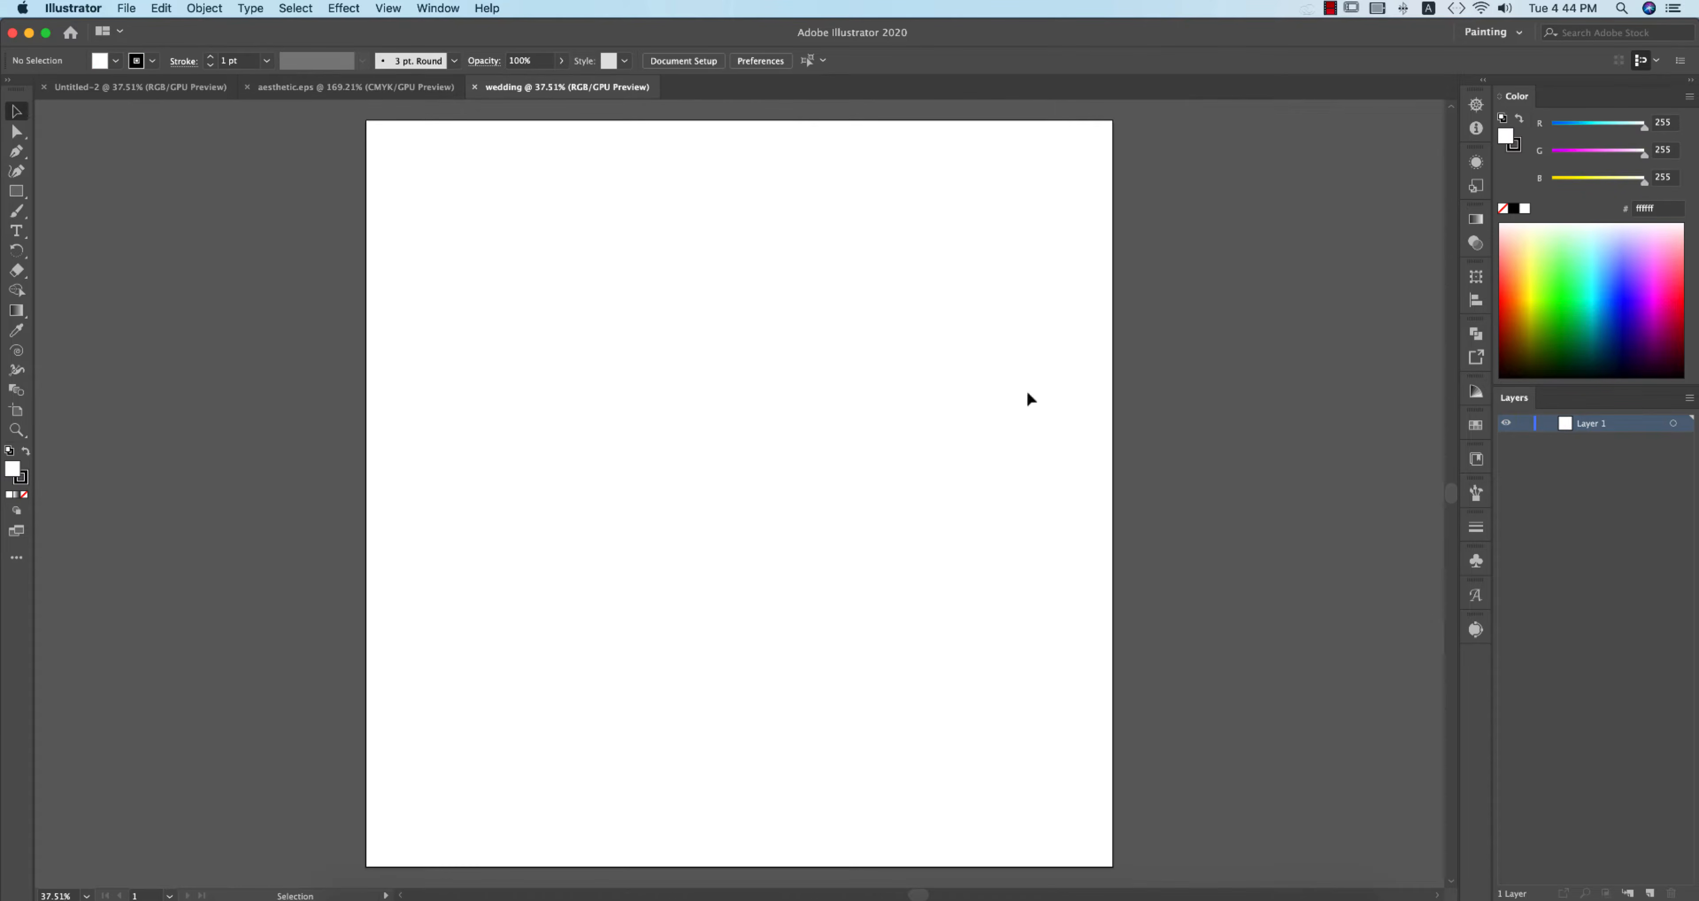
- Copy the wide flourish at the bottom of aesthetic.eps and paste it into the wedding document
{"action": "left_click", "coordinate": [302, 87]}
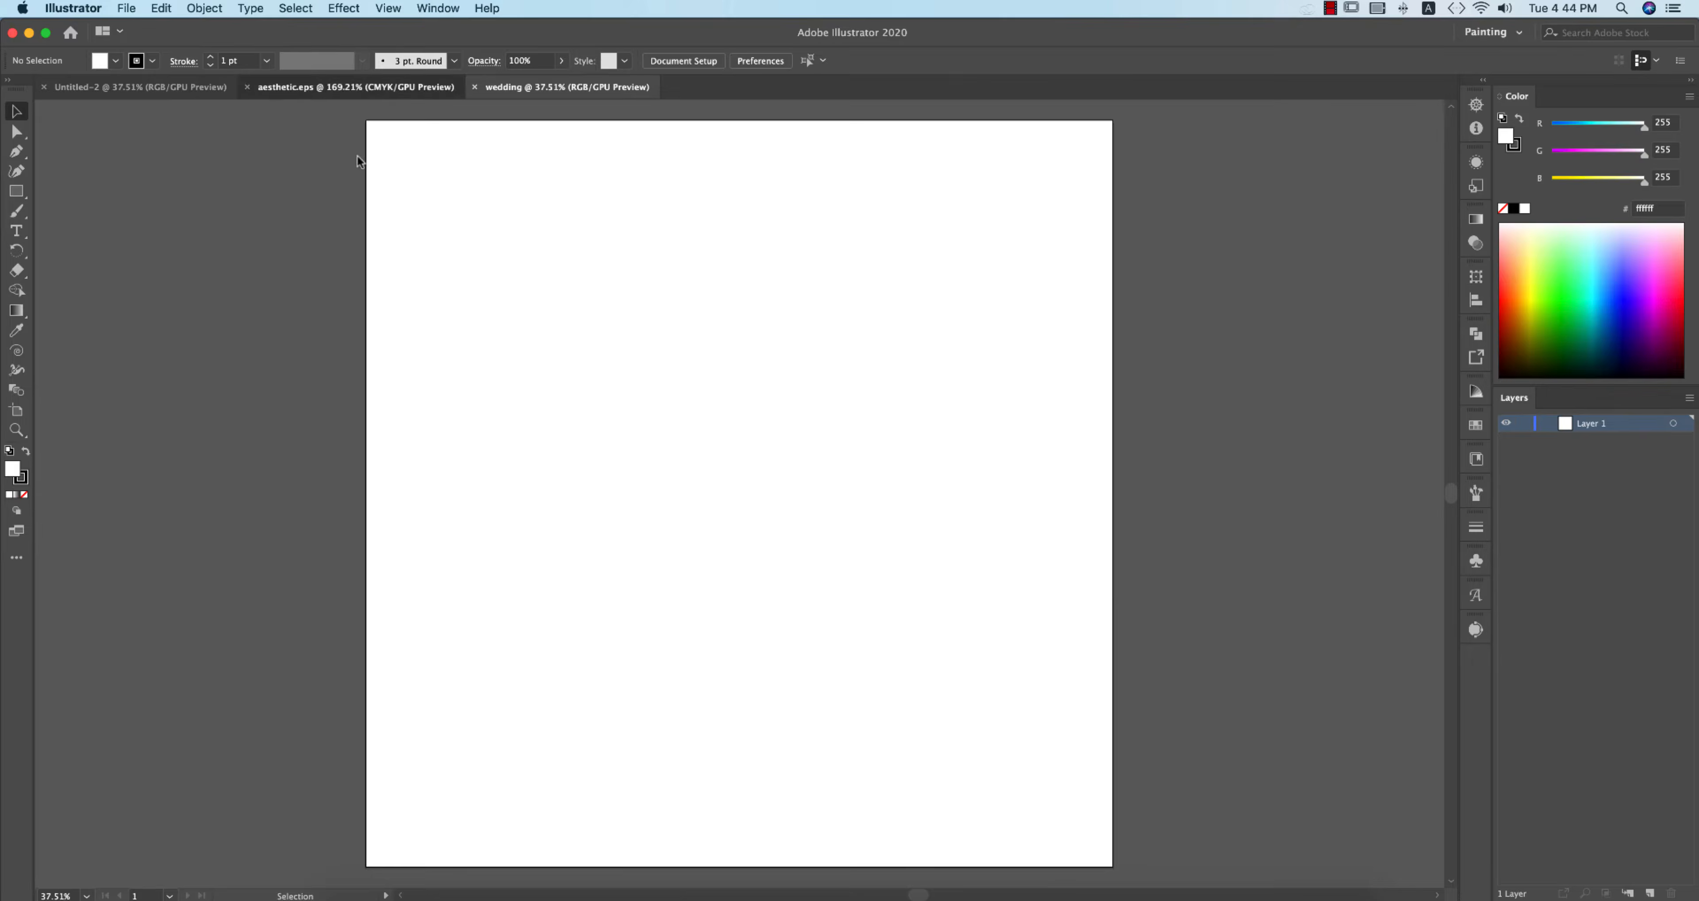
{"action": "left_click", "coordinate": [862, 780]}
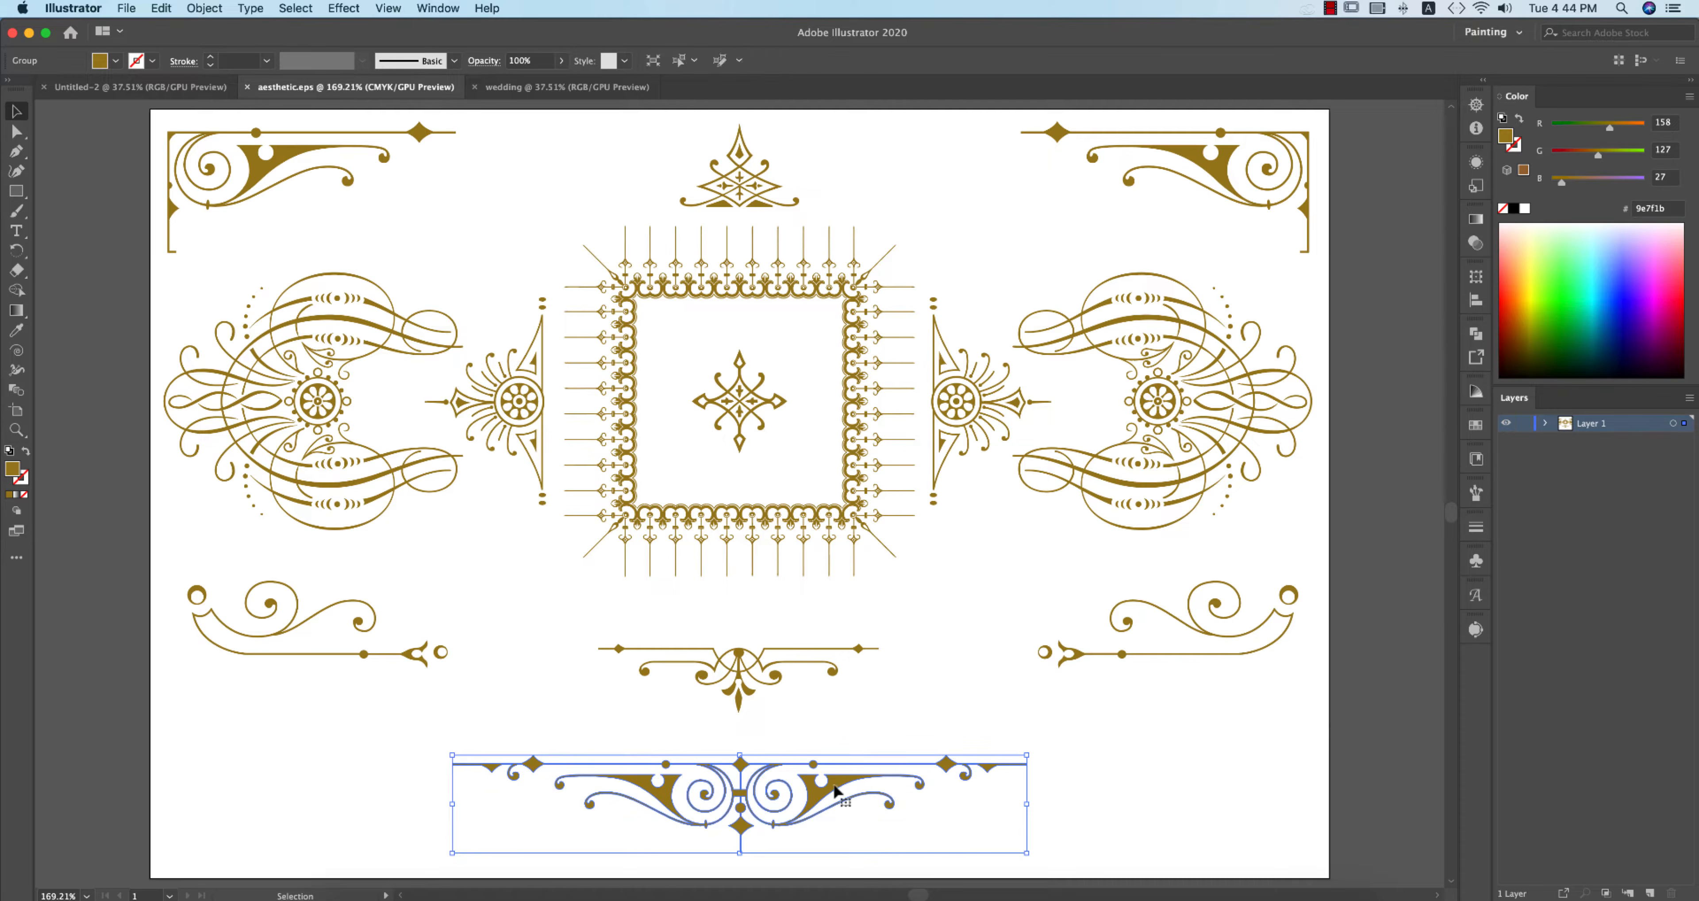
{"action": "key", "text": "a"}
{"action": "key", "text": "super+c"}
{"action": "key", "text": "v"}
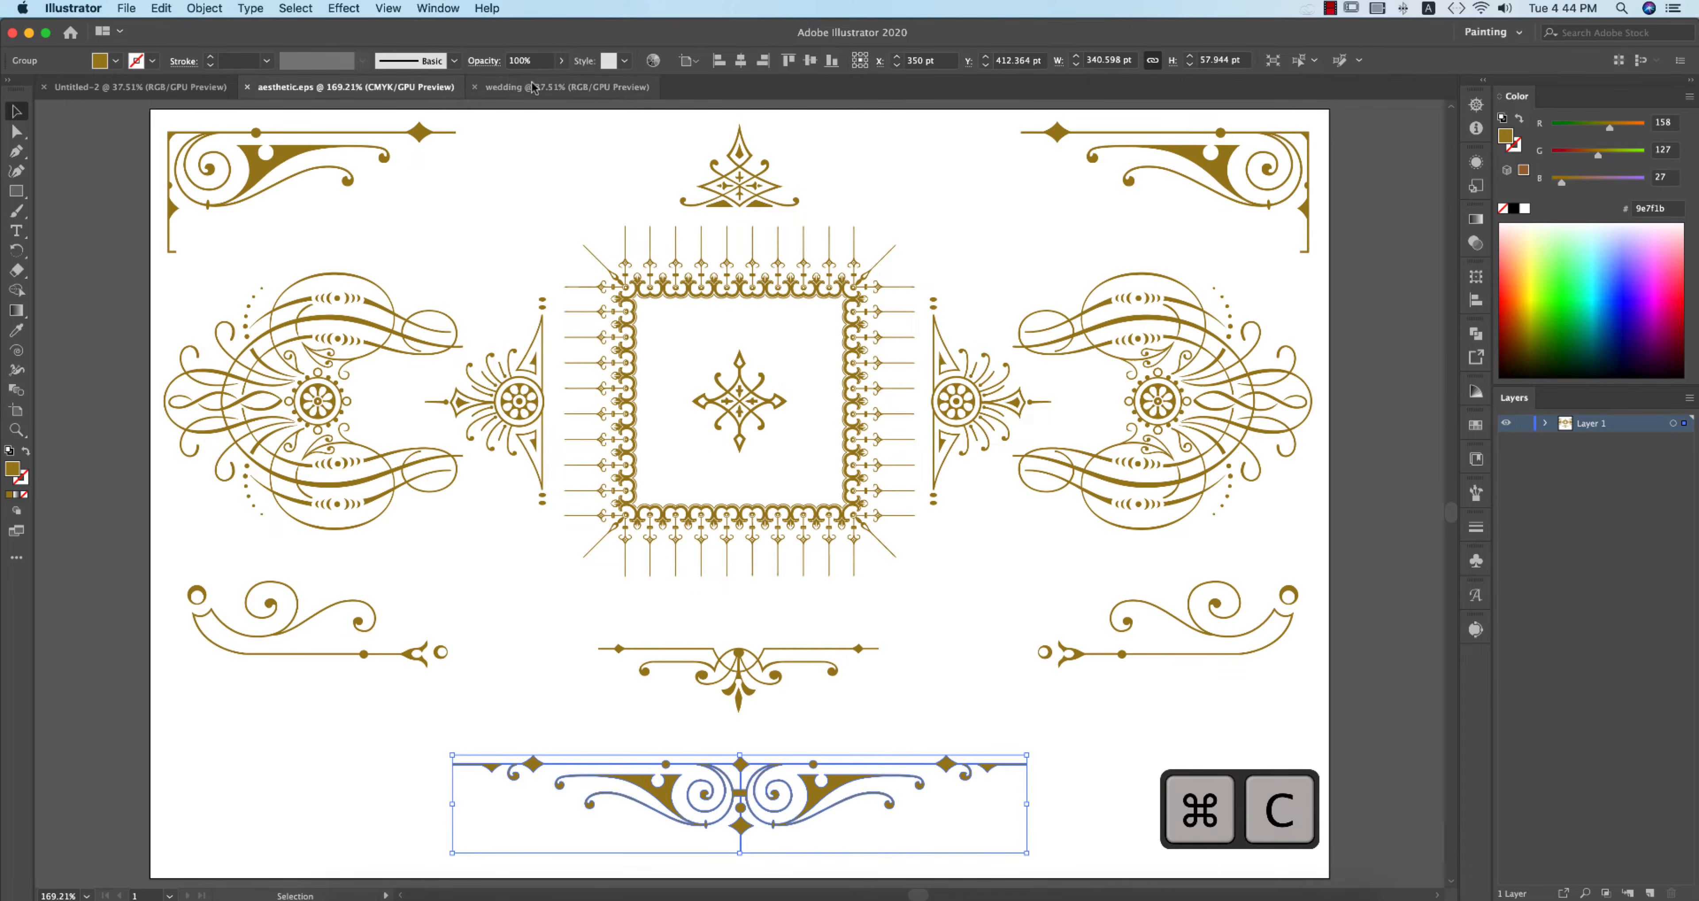
{"action": "left_click", "coordinate": [567, 87]}
{"action": "key", "text": "super+v"}
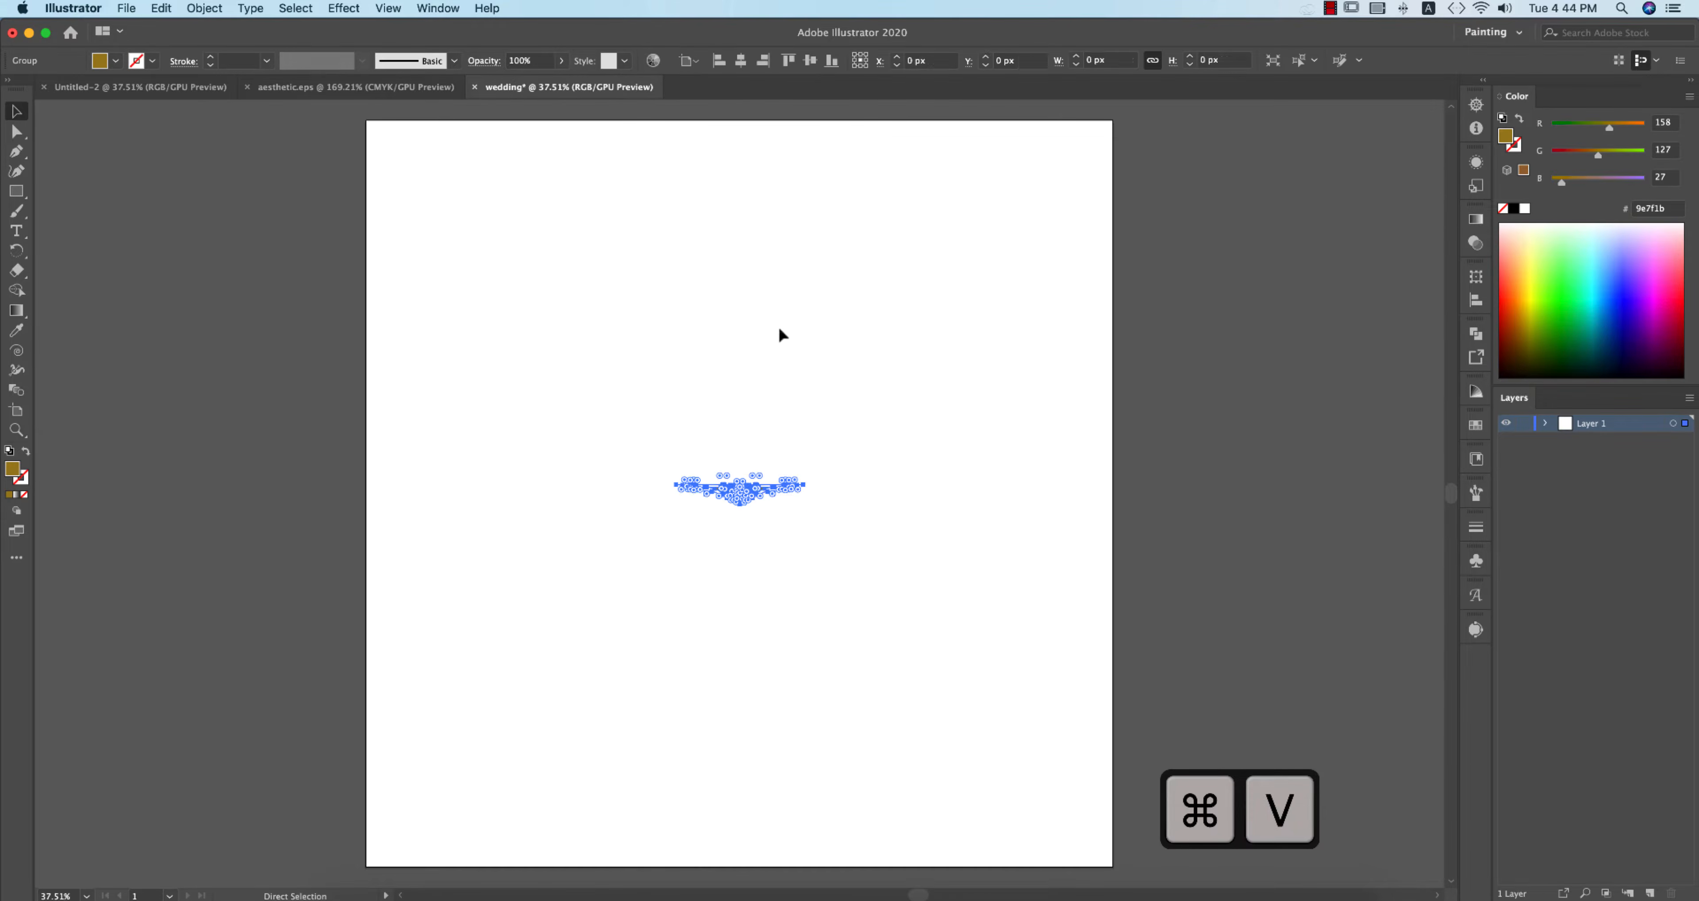
- Enlarge the pasted flourish to about 704 px wide and place a vertically flipped copy of it above the original
{"action": "left_click_drag", "start_coordinate": [823, 507], "coordinate": [938, 613]}
{"action": "key", "text": "super+c"}
{"action": "key", "text": "super+f"}
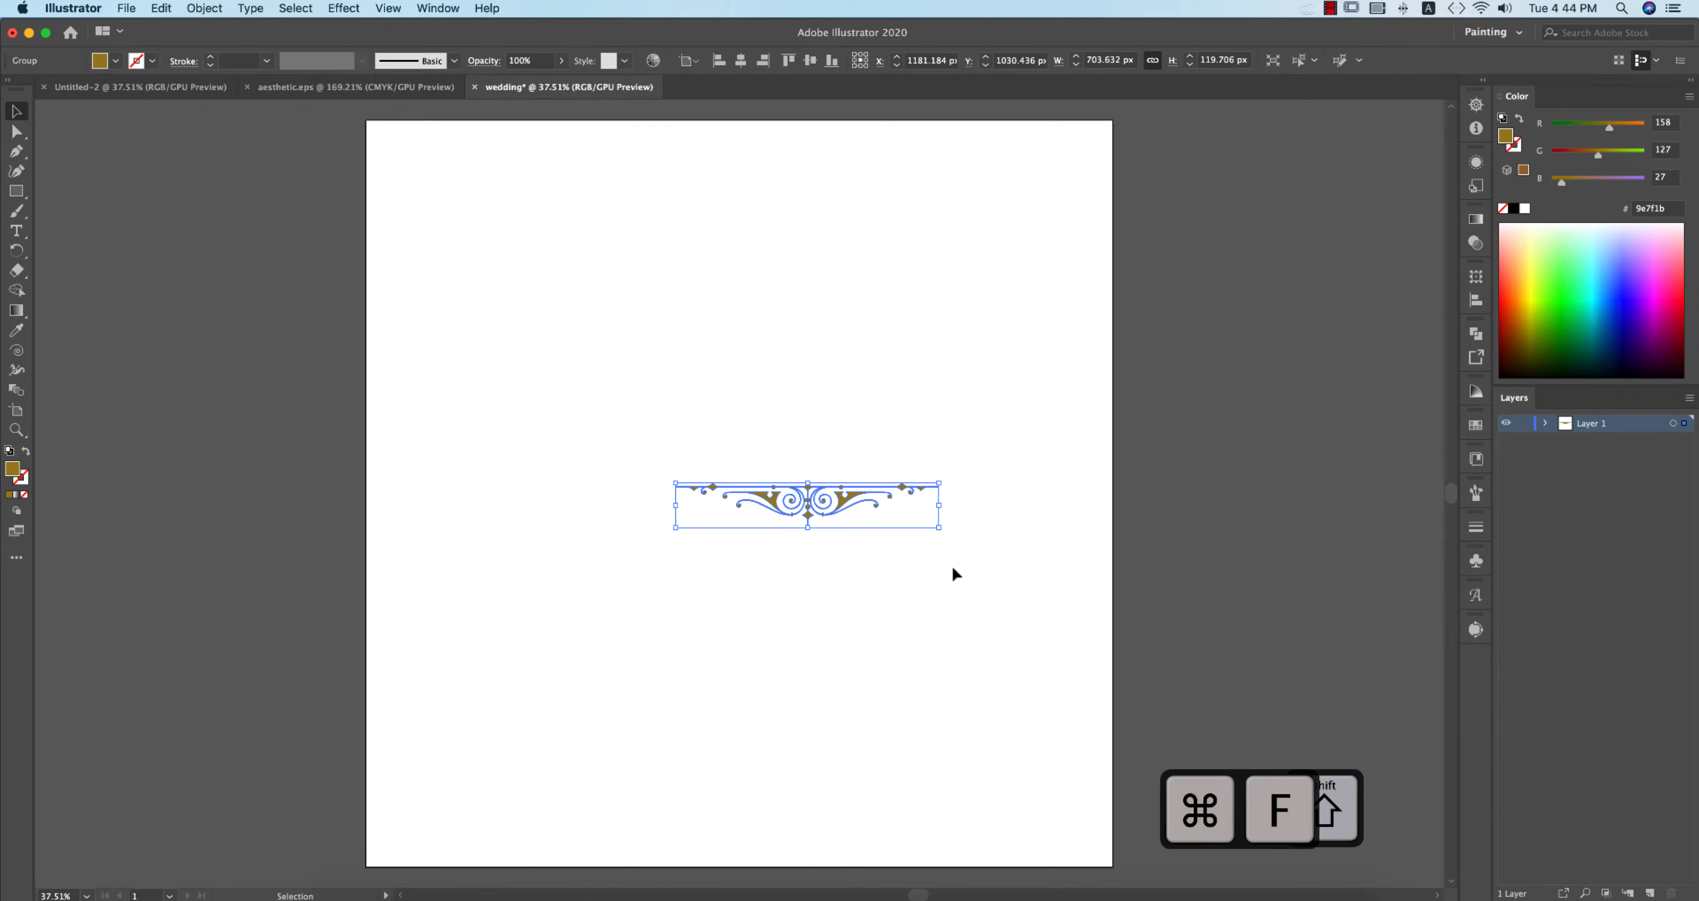
{"action": "left_click_drag", "start_coordinate": [949, 531], "coordinate": [607, 432]}
{"action": "left_click_drag", "start_coordinate": [852, 513], "coordinate": [851, 418]}
- Centre both flourishes horizontally on the artboard
{"action": "left_click_drag", "start_coordinate": [603, 328], "coordinate": [978, 607]}
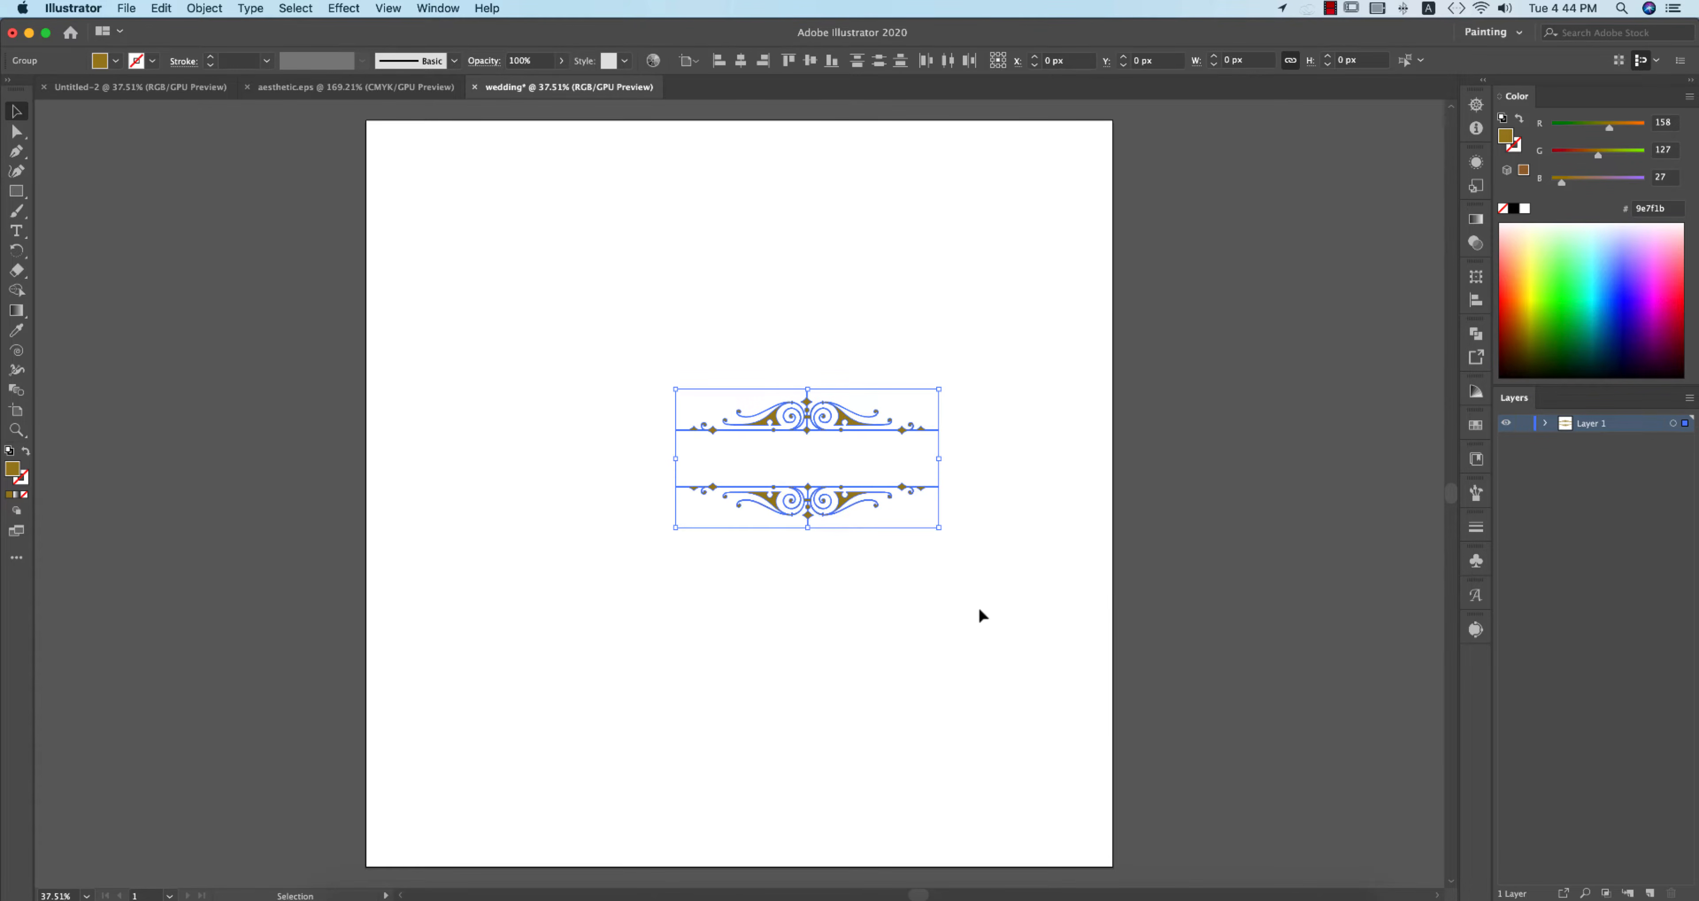
{"action": "left_click", "coordinate": [741, 61]}
{"action": "left_click", "coordinate": [992, 378]}
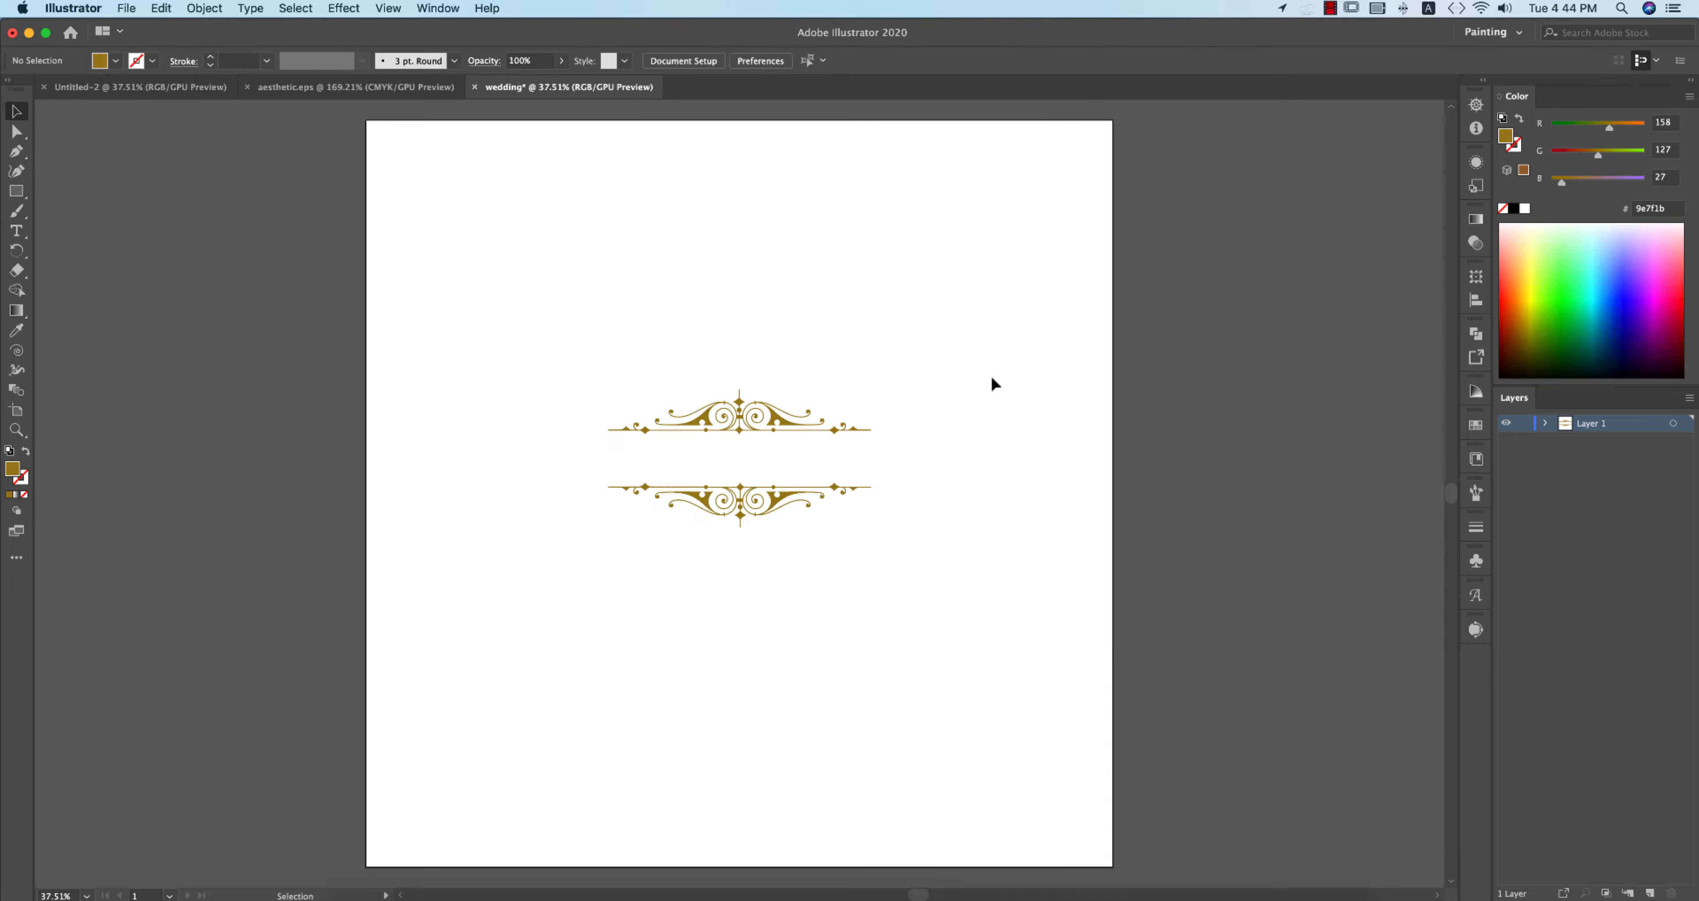
- Place a new point text object above the flourishes and set its font size to 72 pt
{"action": "key", "text": "t"}
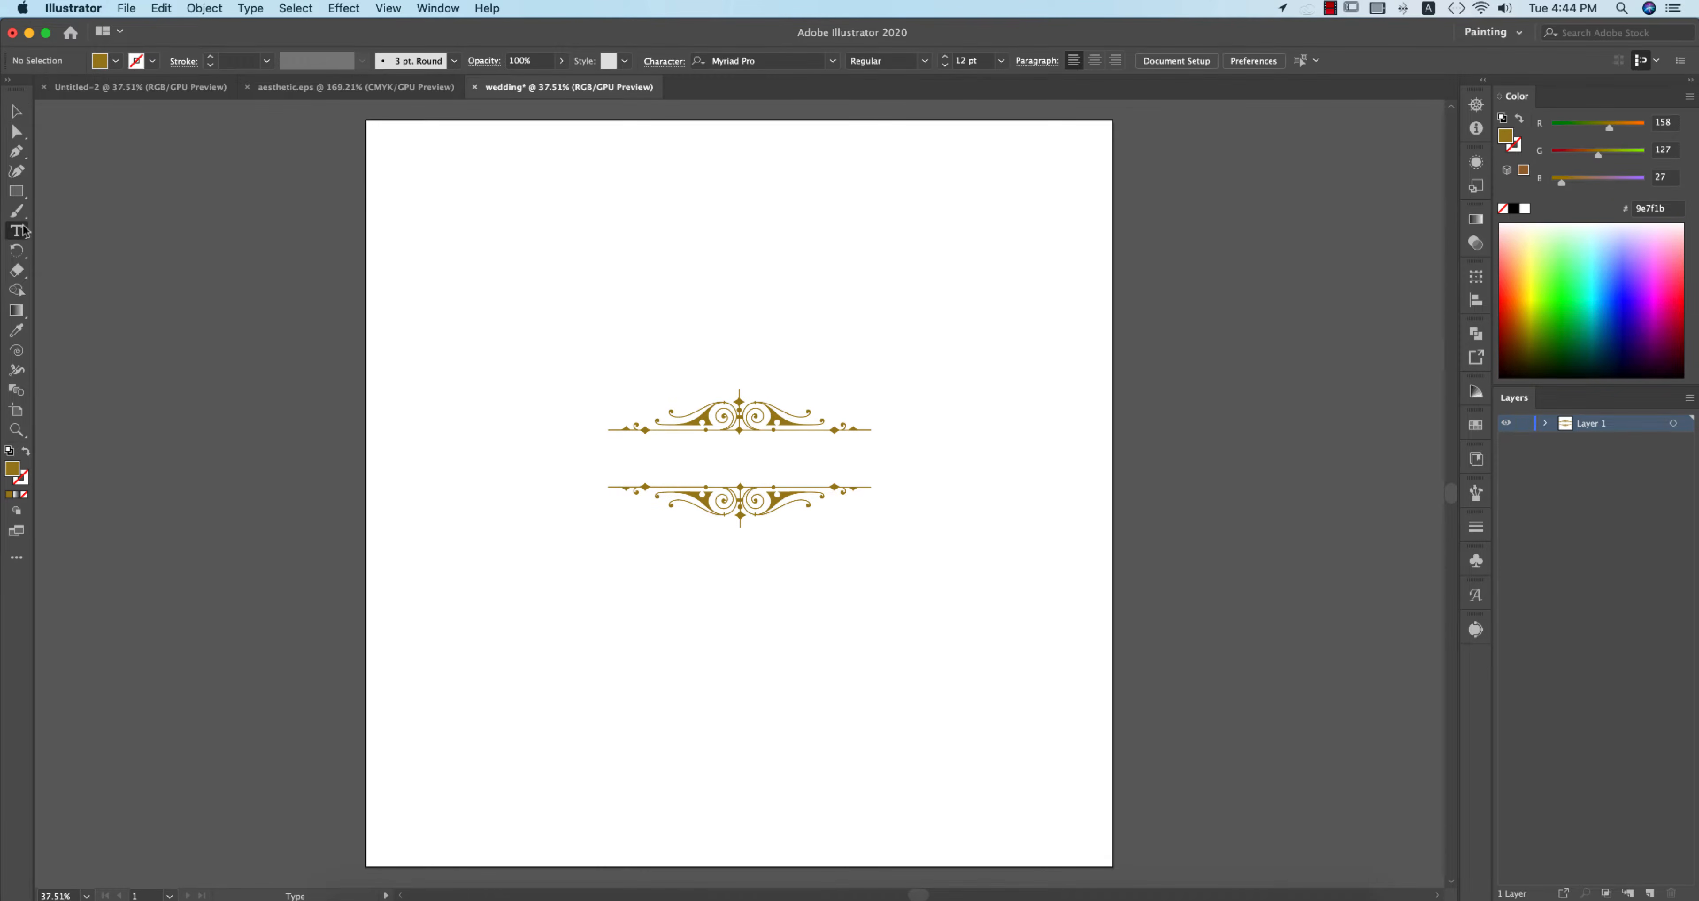
{"action": "left_click", "coordinate": [542, 330]}
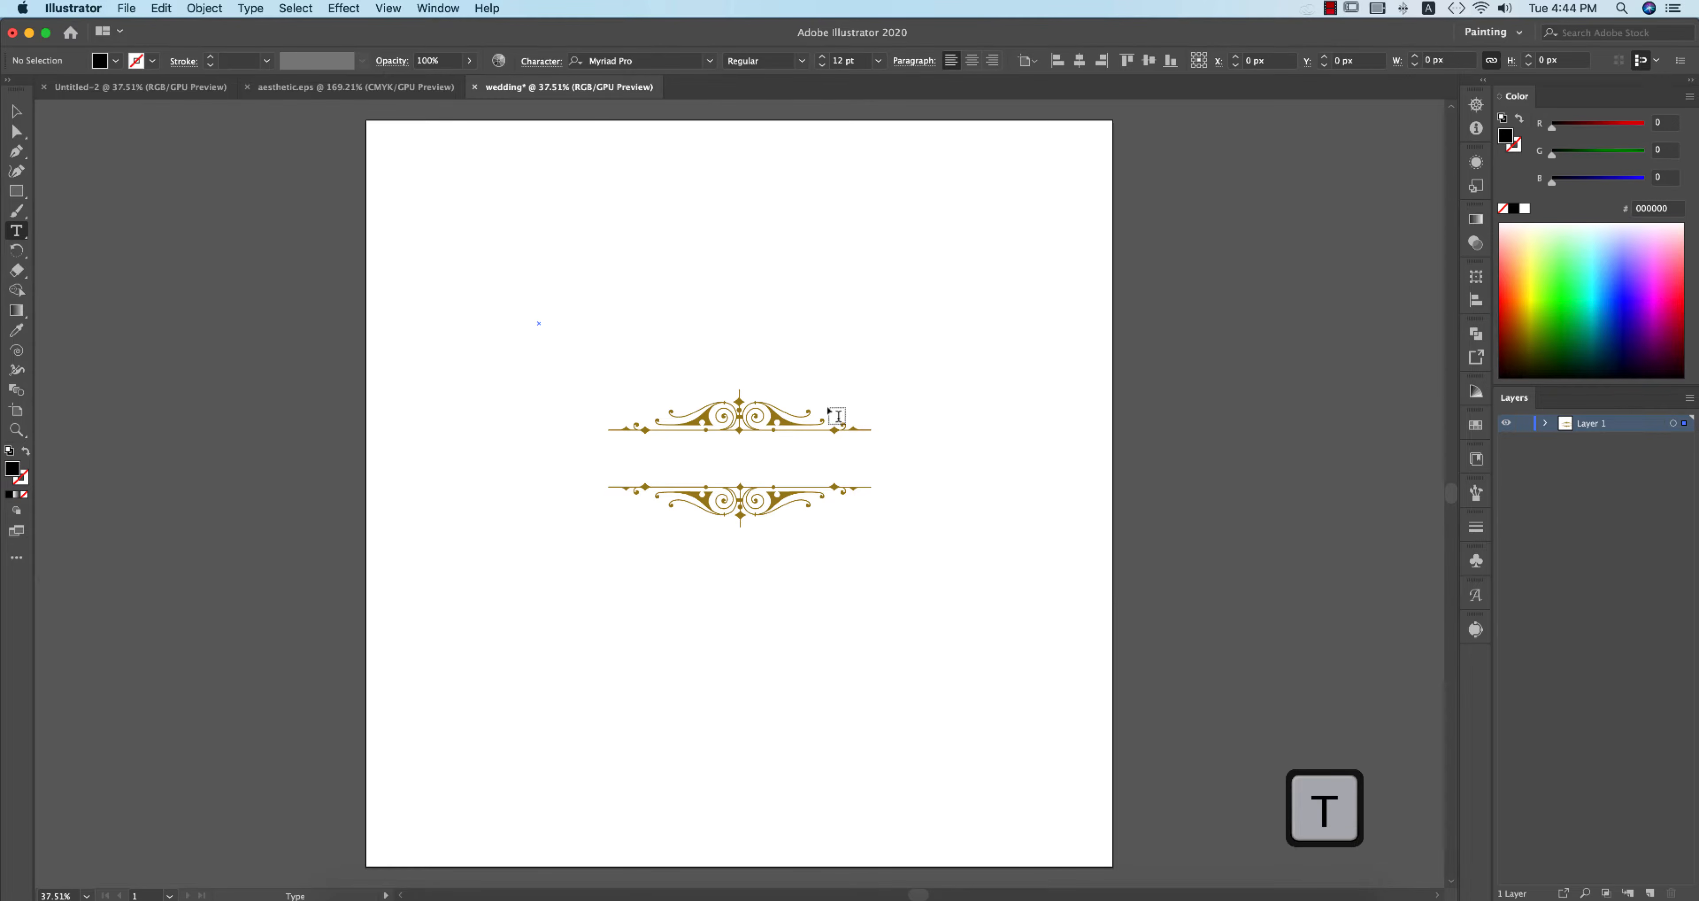
{"action": "key", "text": "Escape"}
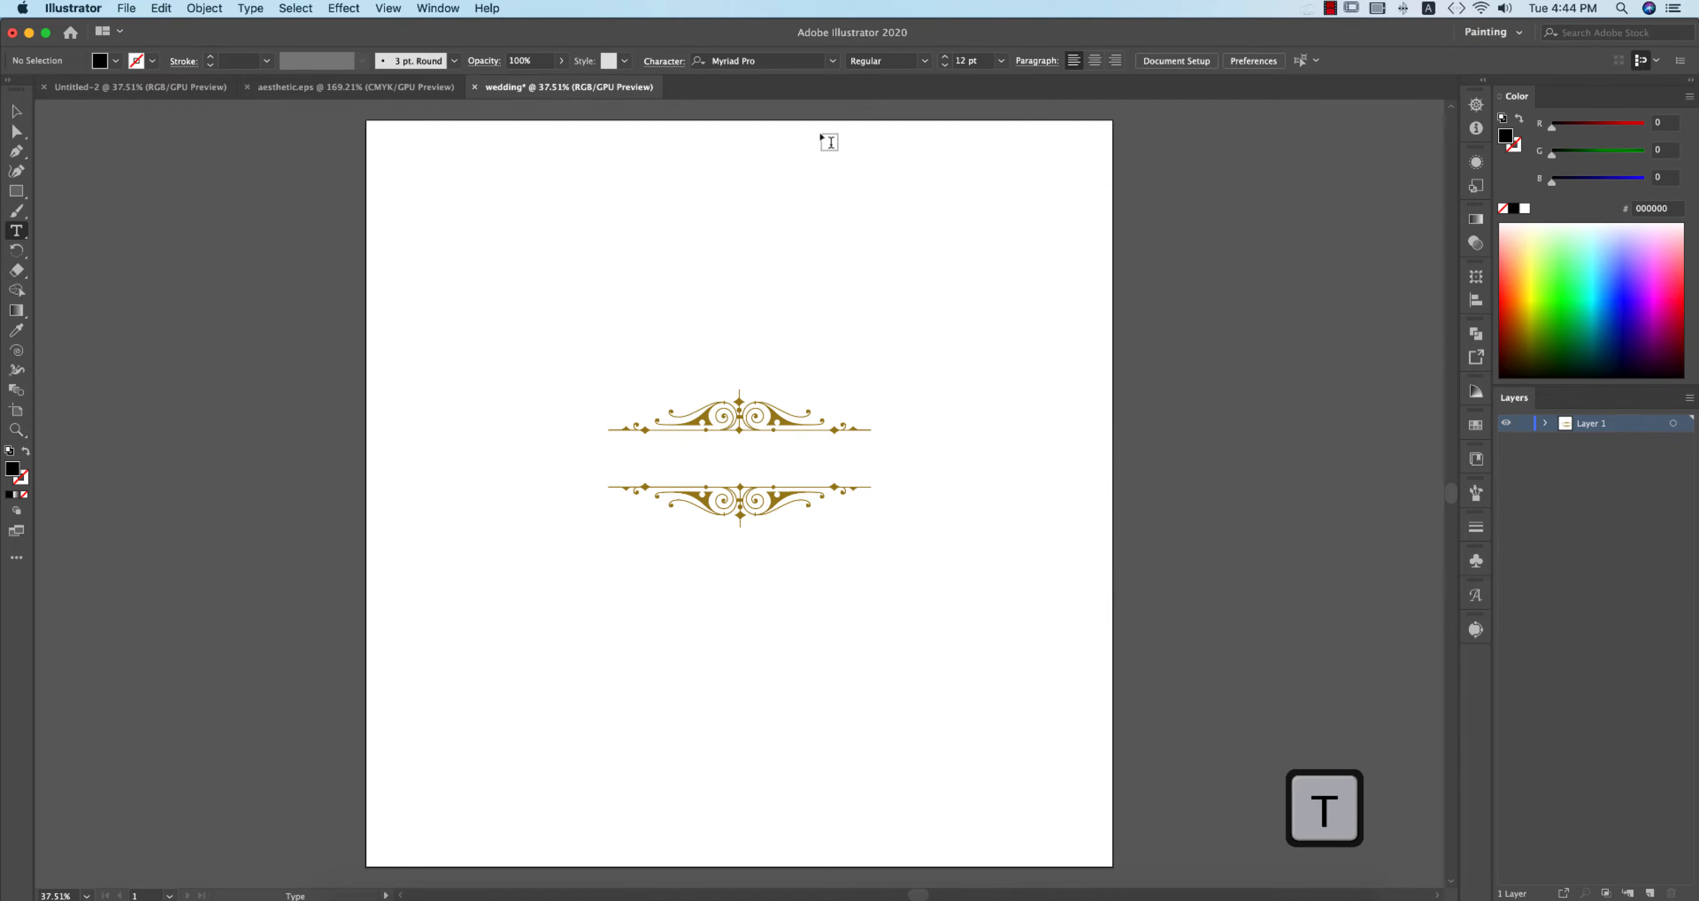
{"action": "left_click", "coordinate": [570, 323]}
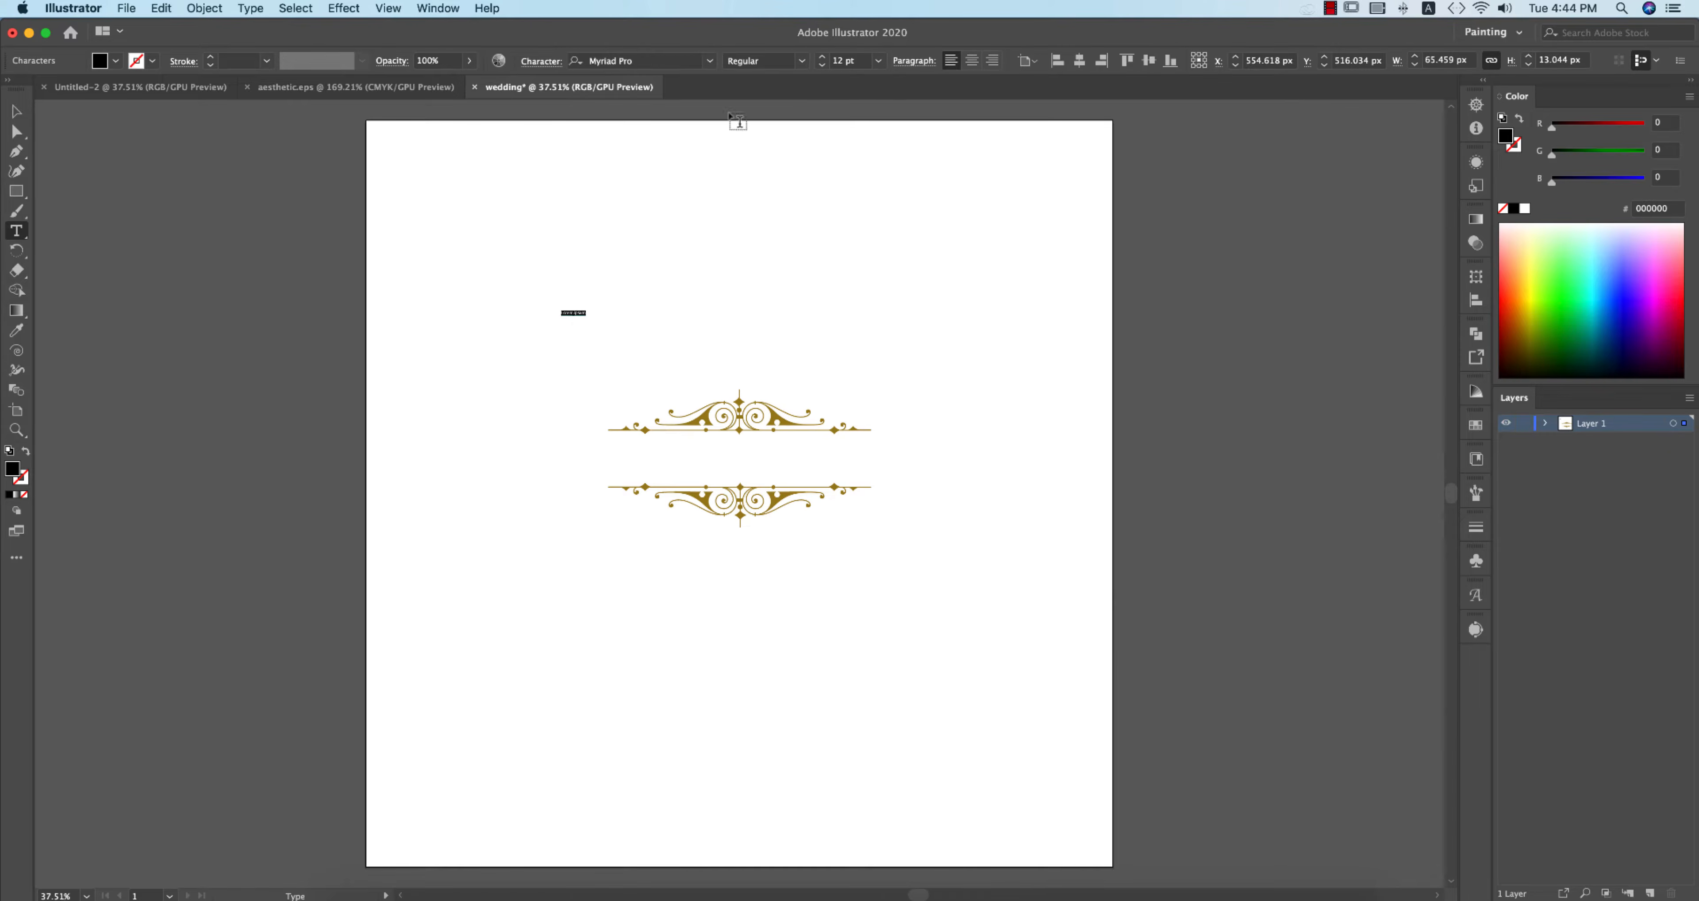
{"action": "left_click", "coordinate": [878, 60]}
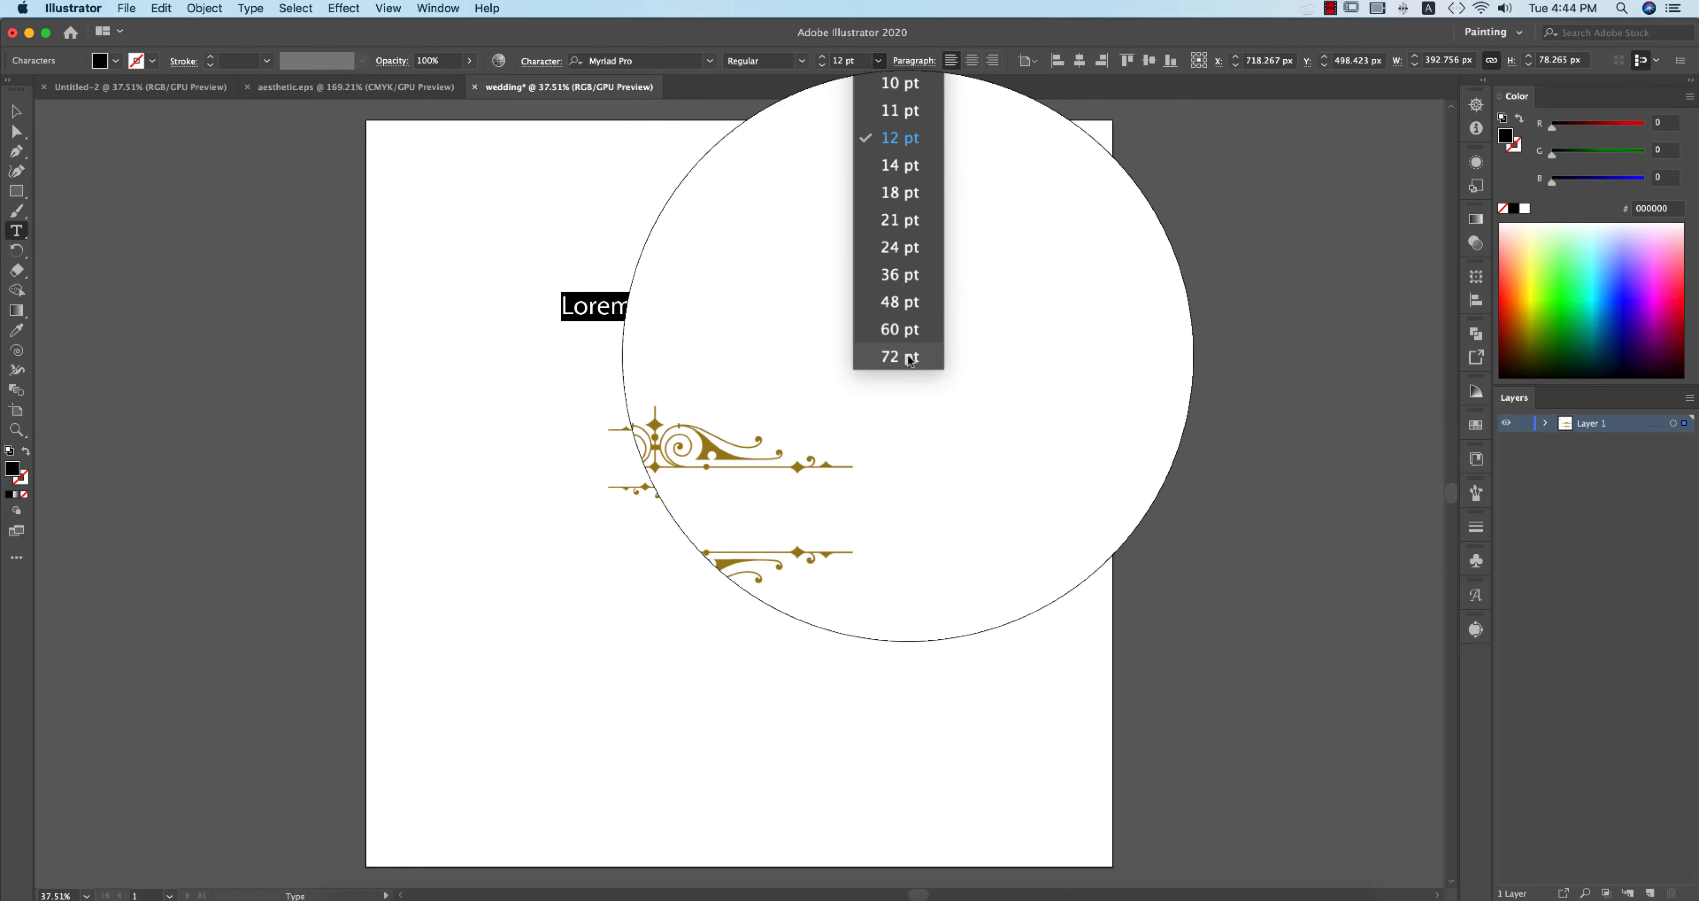
{"action": "left_click", "coordinate": [911, 368]}
- Set the text's font to Bodoni 72 Oldstyle Book and replace the placeholder with "WEDDING ROYAL"
{"action": "left_click", "coordinate": [670, 61]}
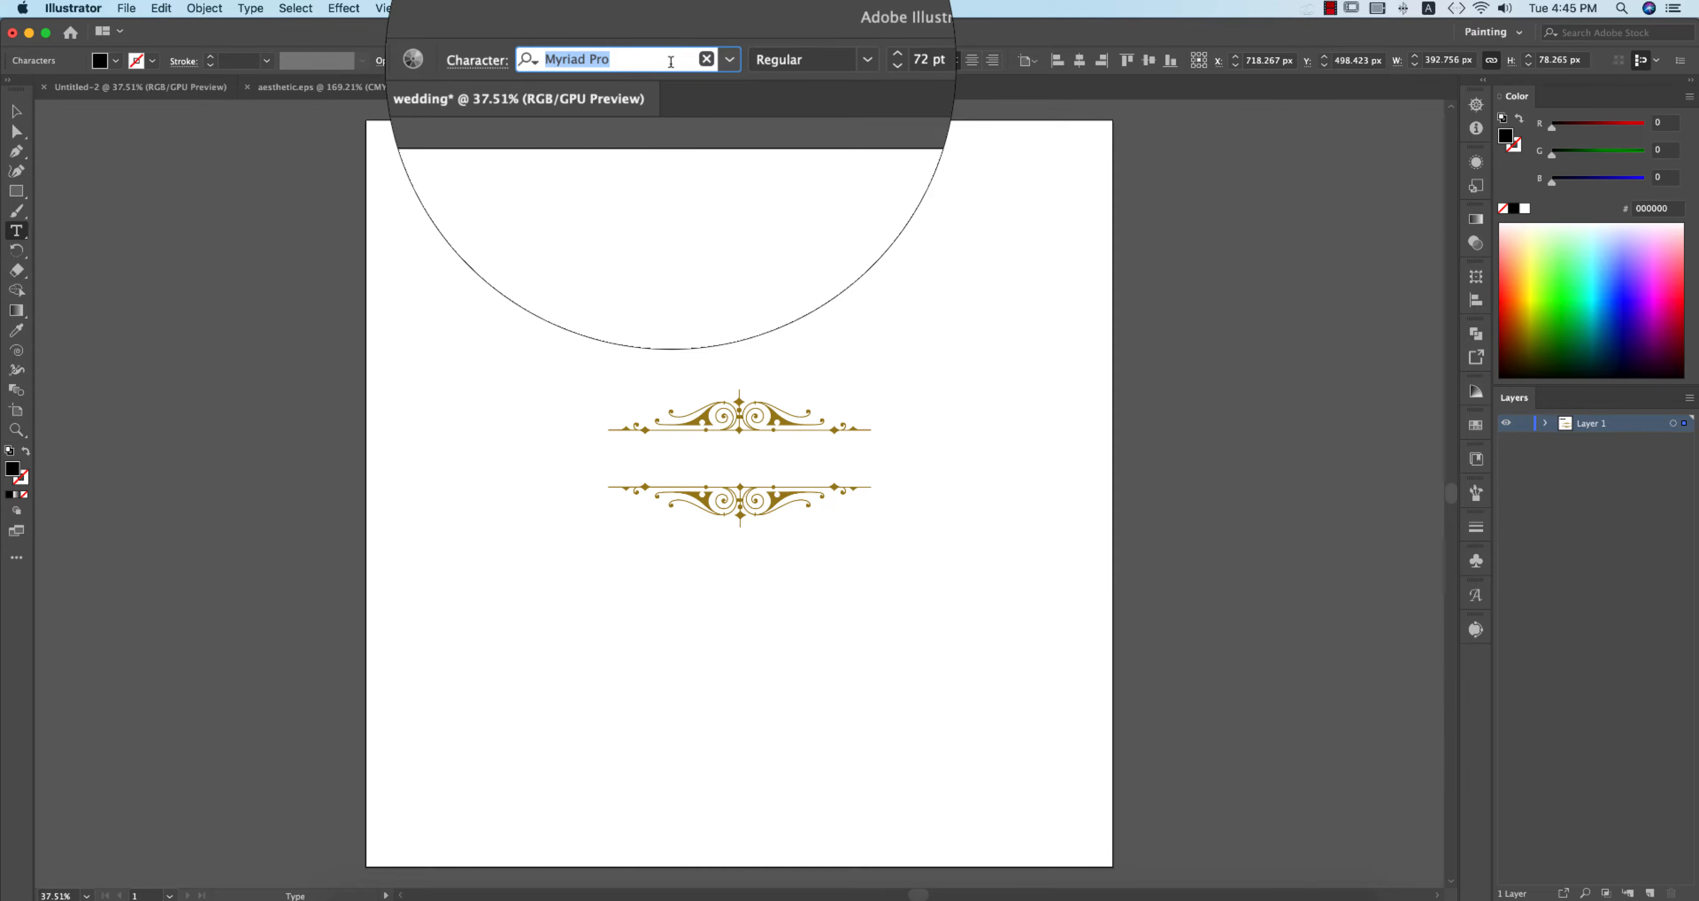
{"action": "type", "text": "b"}
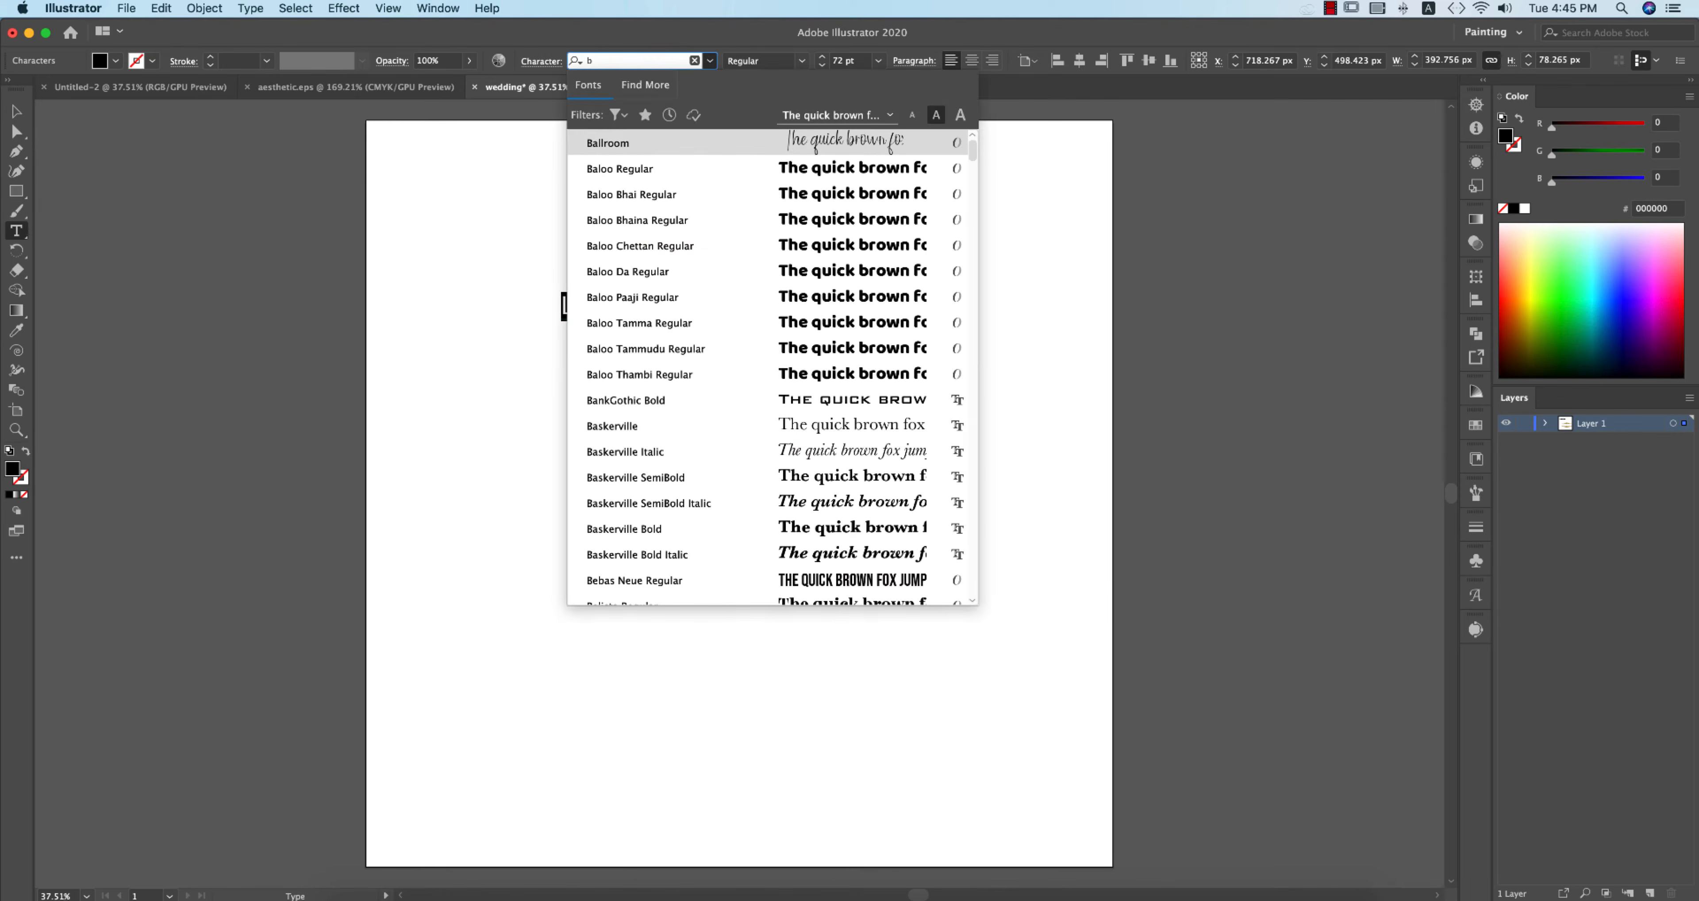
{"action": "type", "text": "odo"}
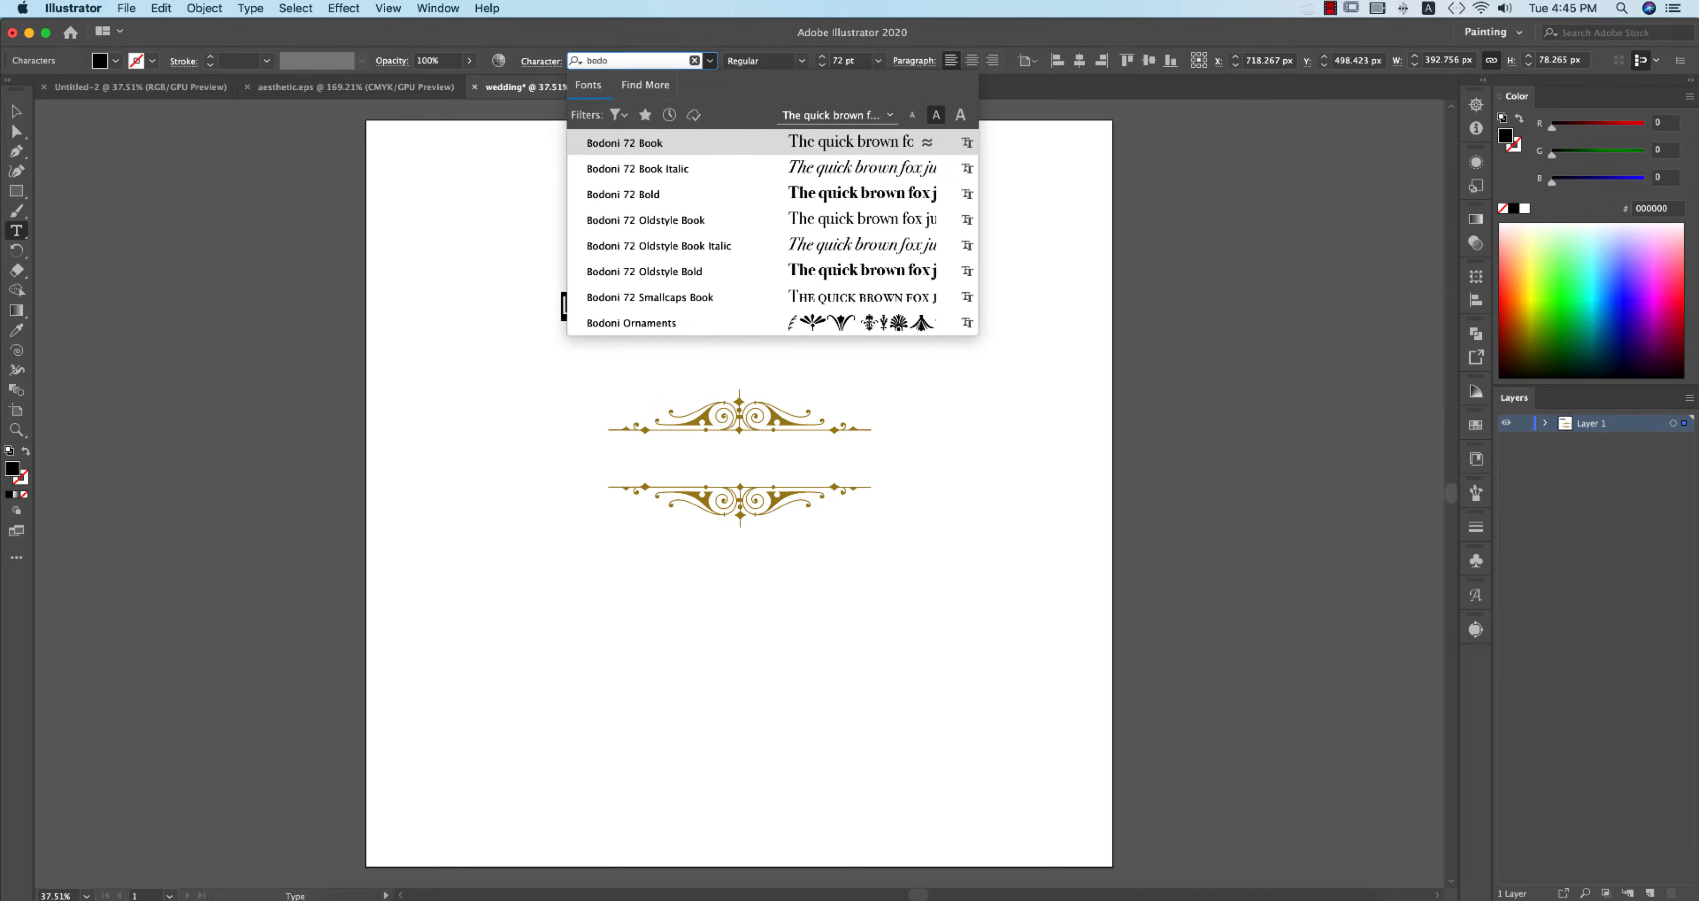
{"action": "left_click", "coordinate": [805, 219]}
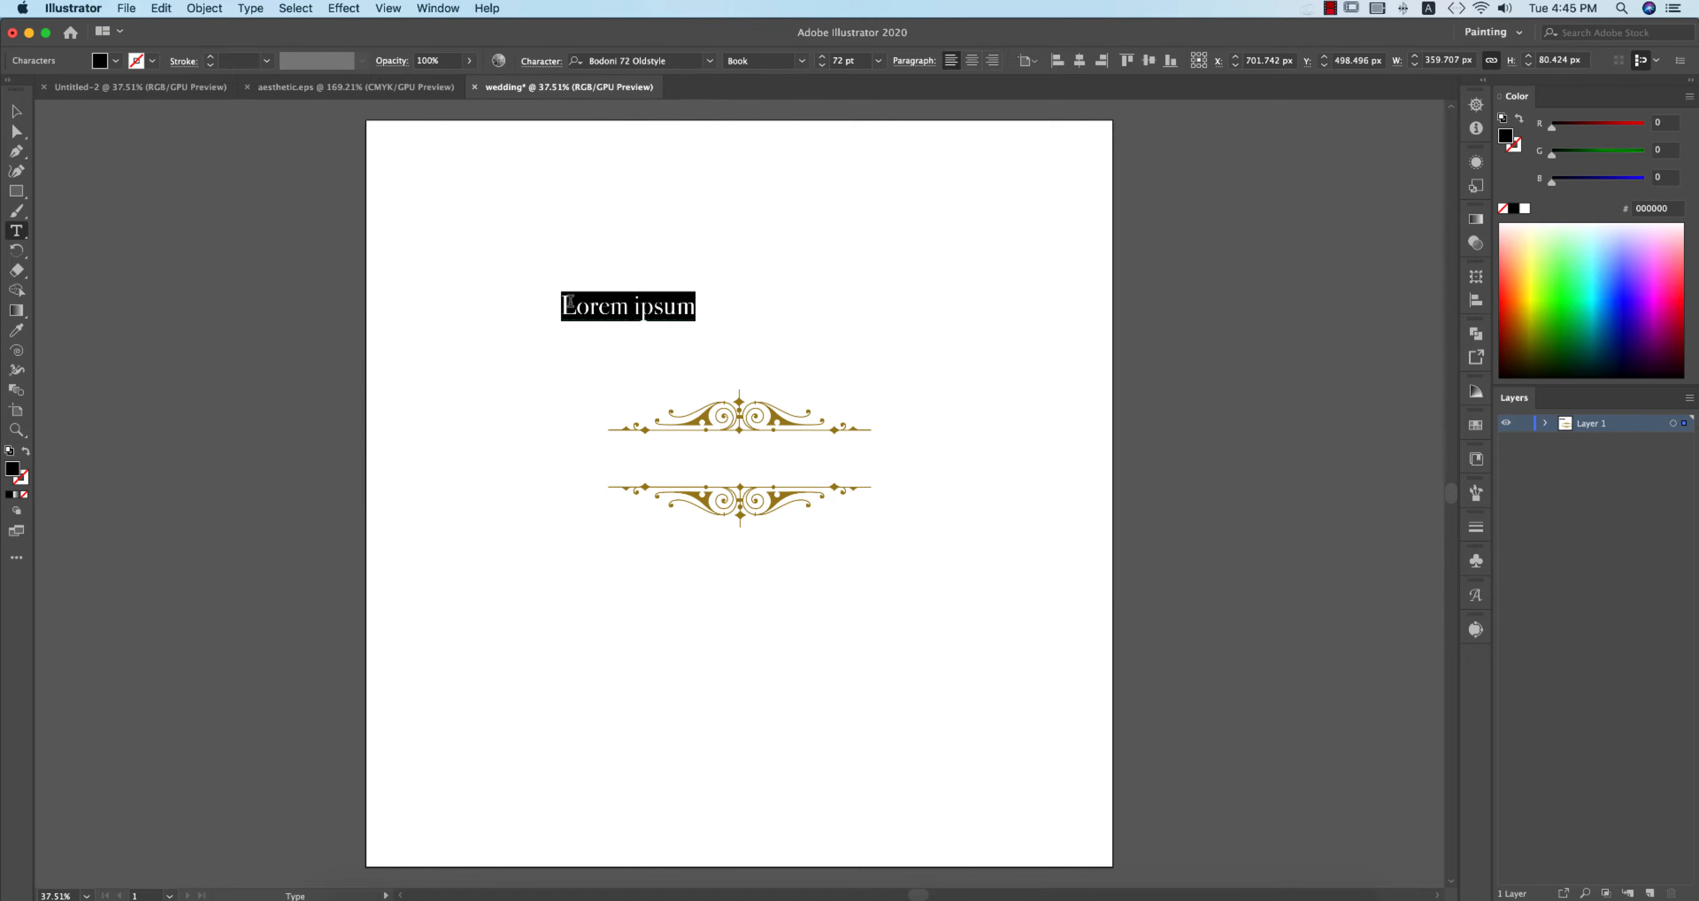
{"action": "type", "text": "WEDDING ROYAL"}
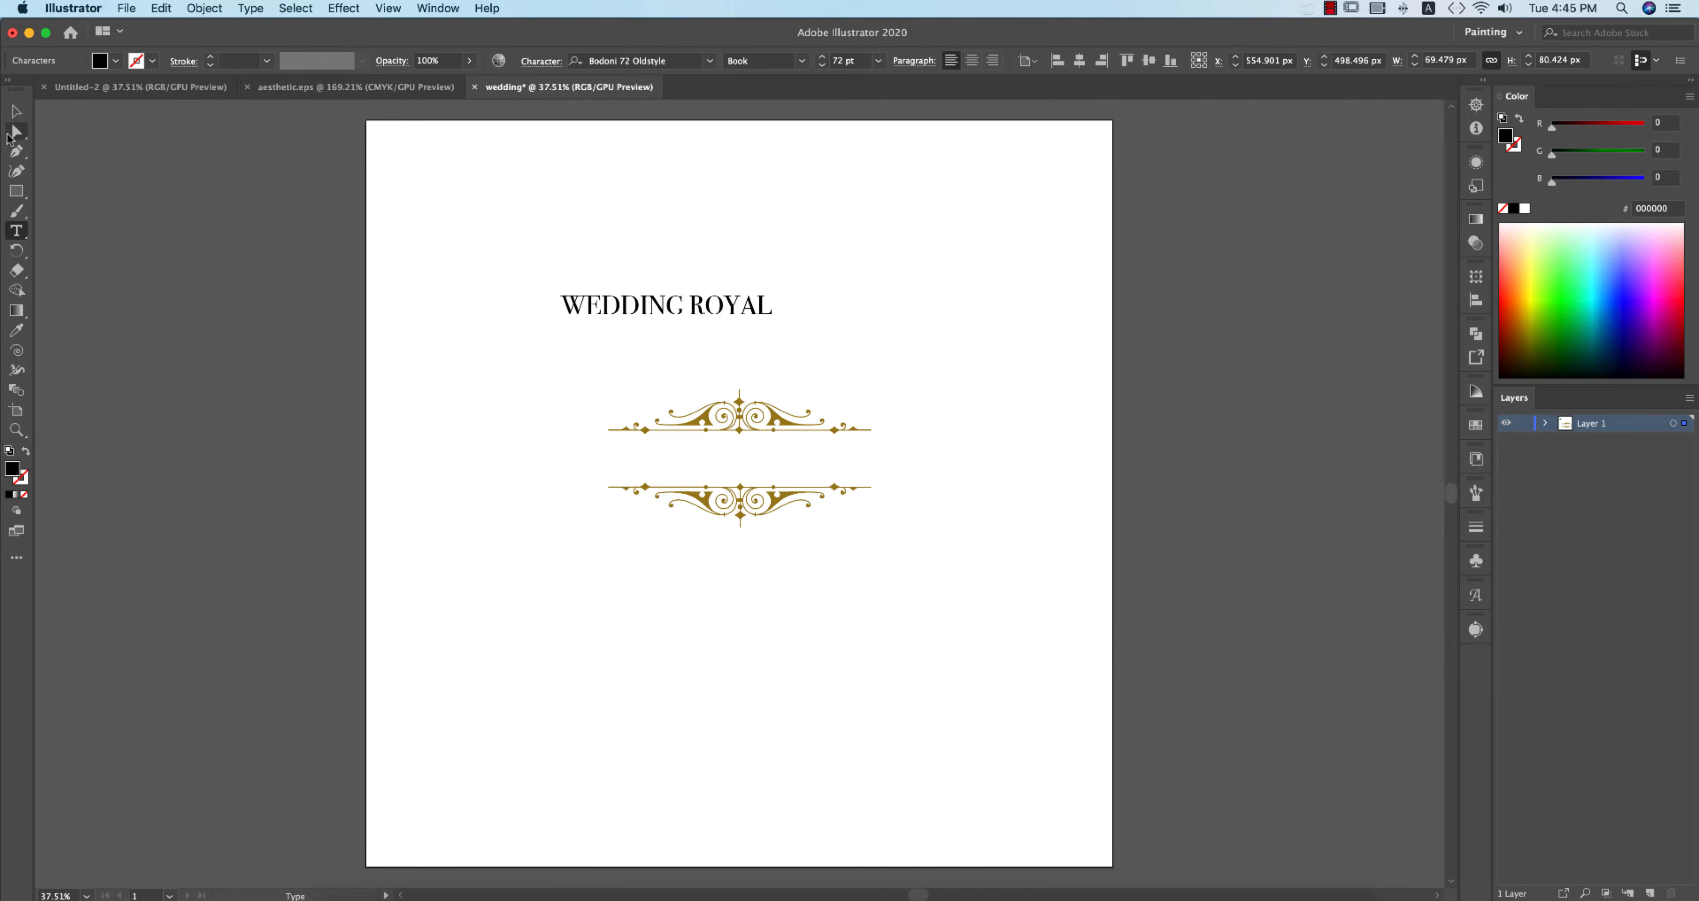
- Move the WEDDING ROYAL text between the two flourishes and scale it to their width, about 89.66 pt
{"action": "left_click", "coordinate": [16, 112]}
{"action": "left_click_drag", "start_coordinate": [745, 315], "coordinate": [872, 460]}
{"action": "left_click_drag", "start_coordinate": [637, 465], "coordinate": [608, 462]}
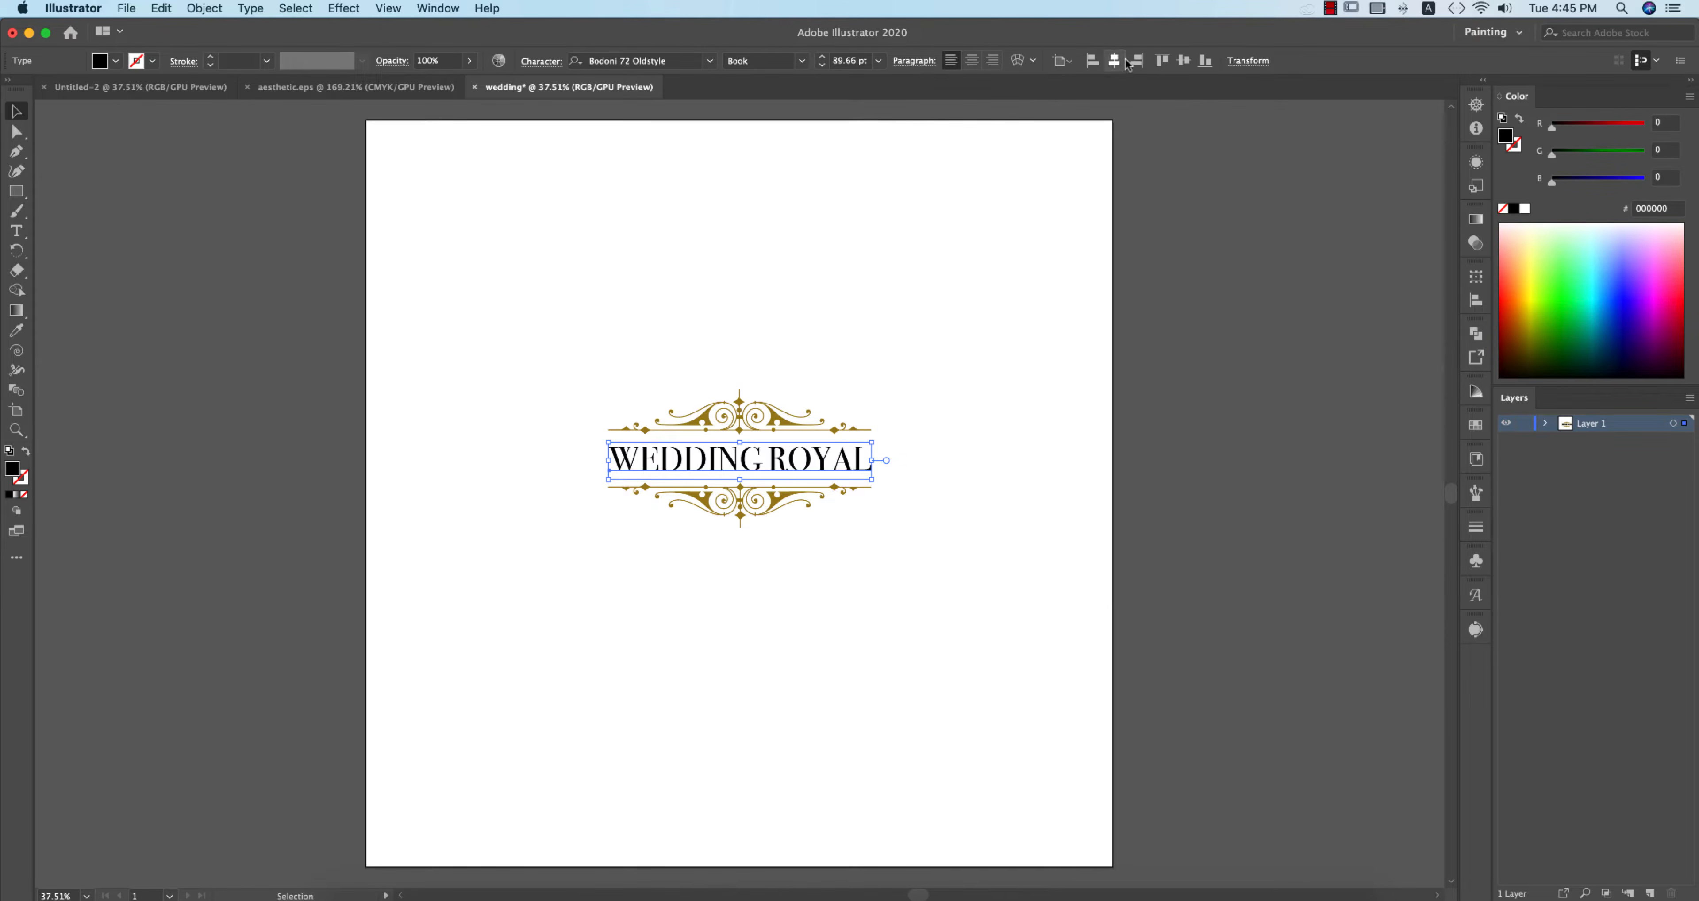
- Try to centre the WEDDING ROYAL text vertically on the artboard
{"action": "left_click", "coordinate": [1183, 60]}
{"action": "key", "text": "cmd+z"}
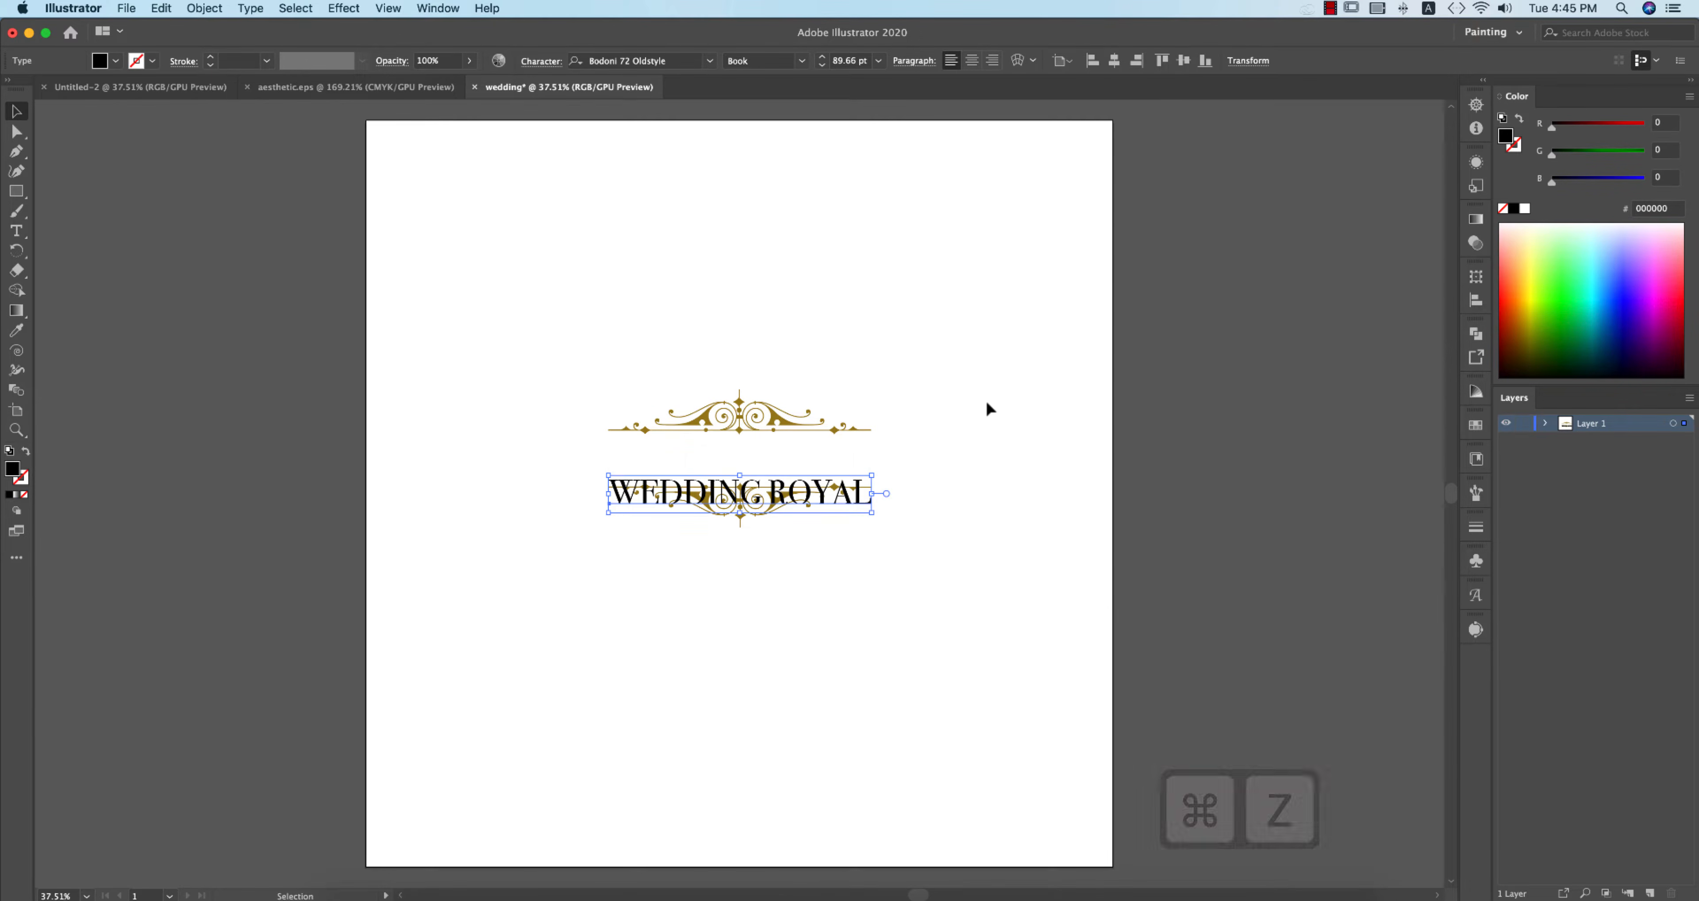
{"action": "left_click", "coordinate": [606, 385]}
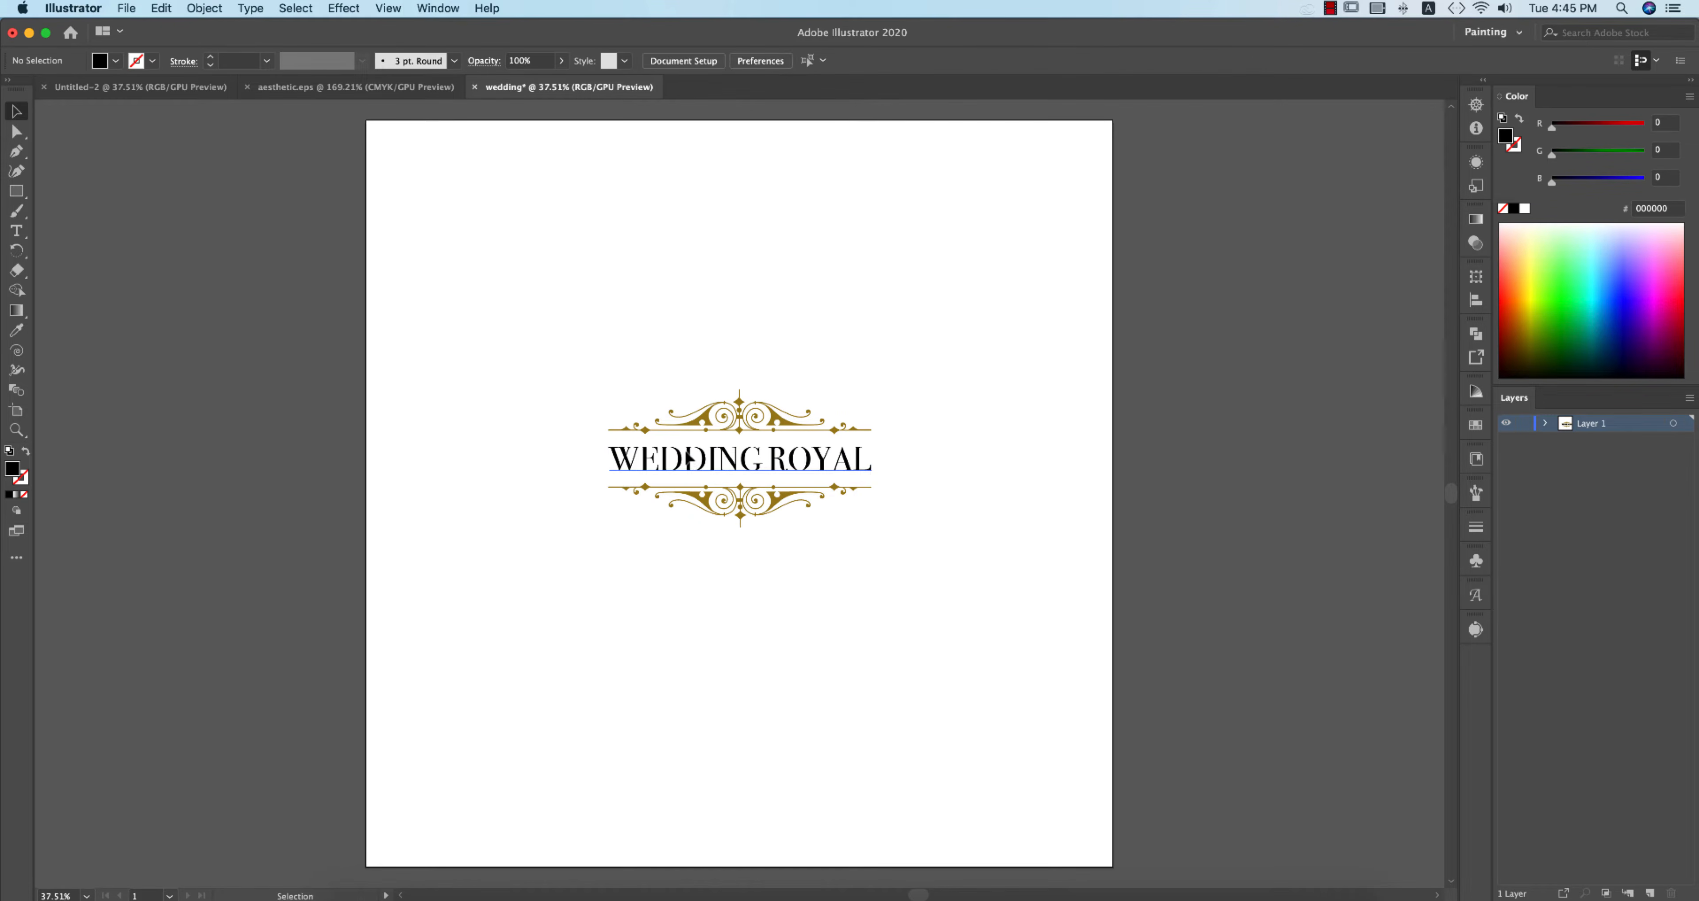
{"action": "left_click", "coordinate": [691, 462]}
{"action": "left_click_drag", "start_coordinate": [562, 377], "coordinate": [864, 455]}
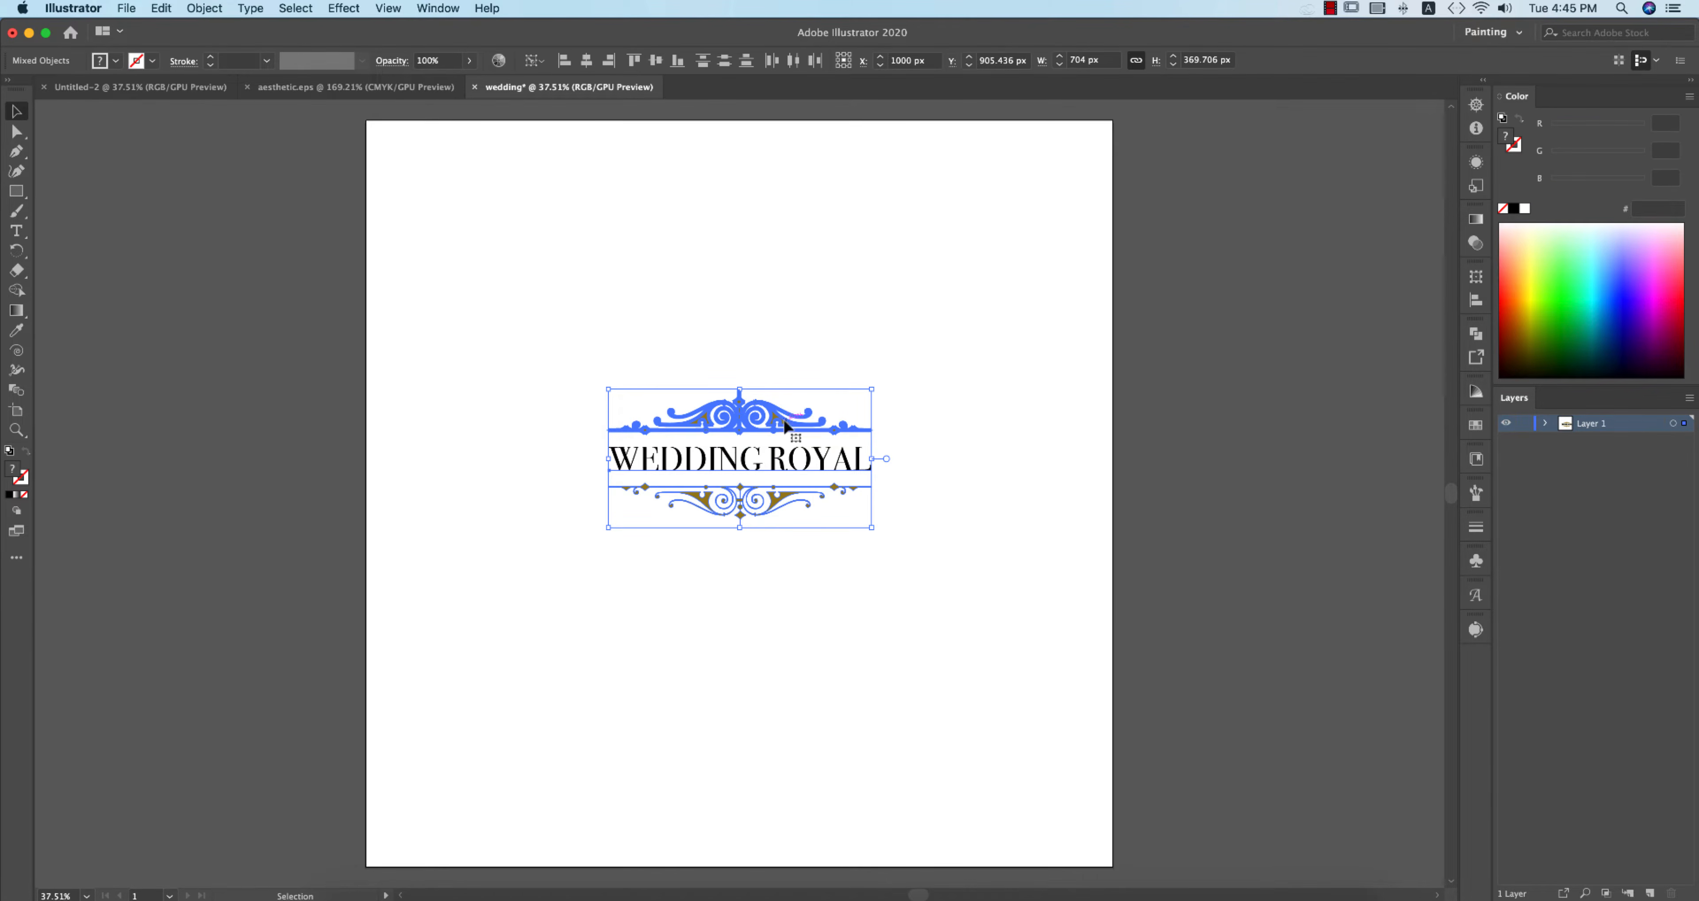
{"action": "left_click", "coordinate": [963, 424]}
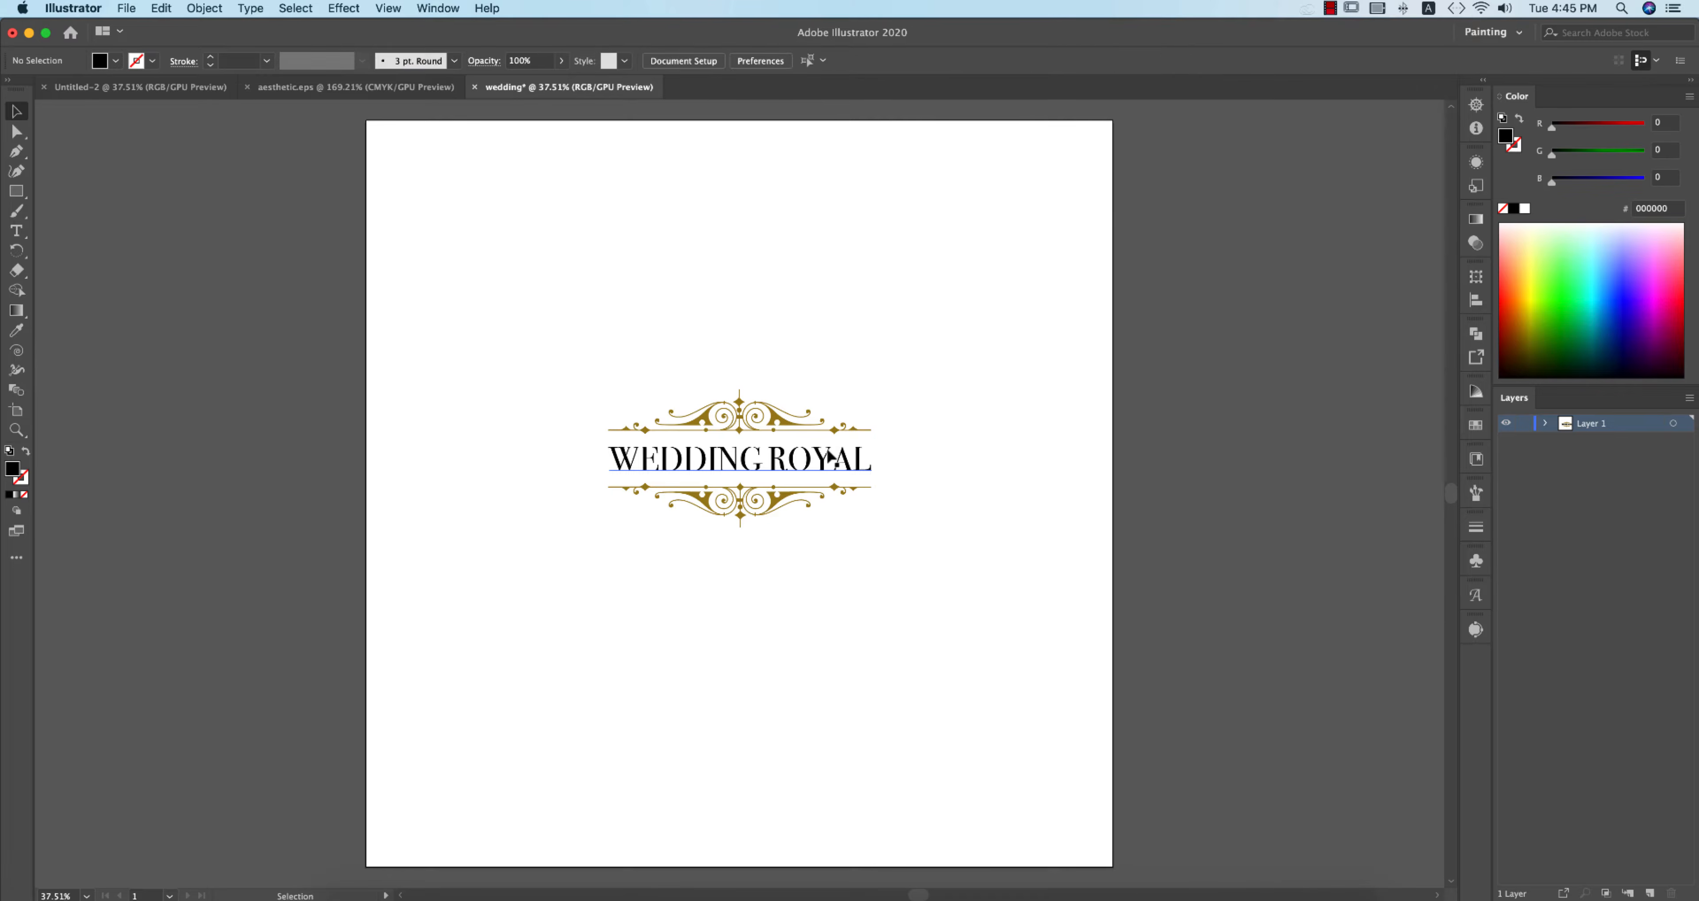
- Convert the WEDDING ROYAL text to outlines and colour it with the gold sampled from the upper flourish
{"action": "left_click", "coordinate": [831, 458]}
{"action": "right_click", "coordinate": [830, 455]}
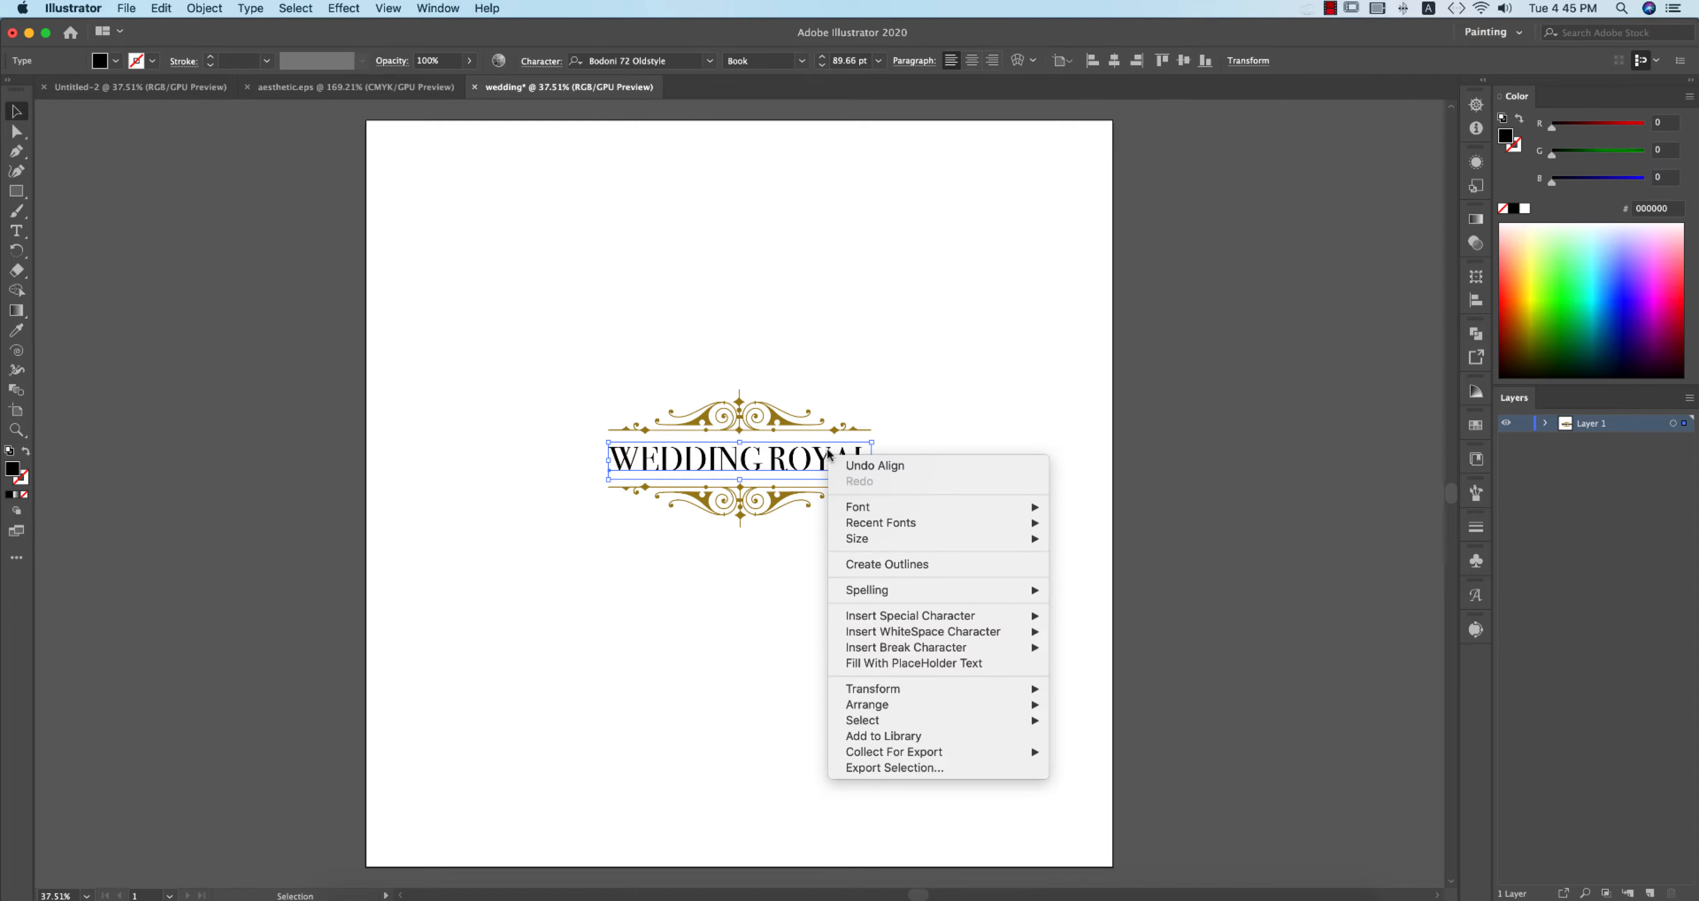
{"action": "left_click", "coordinate": [876, 565]}
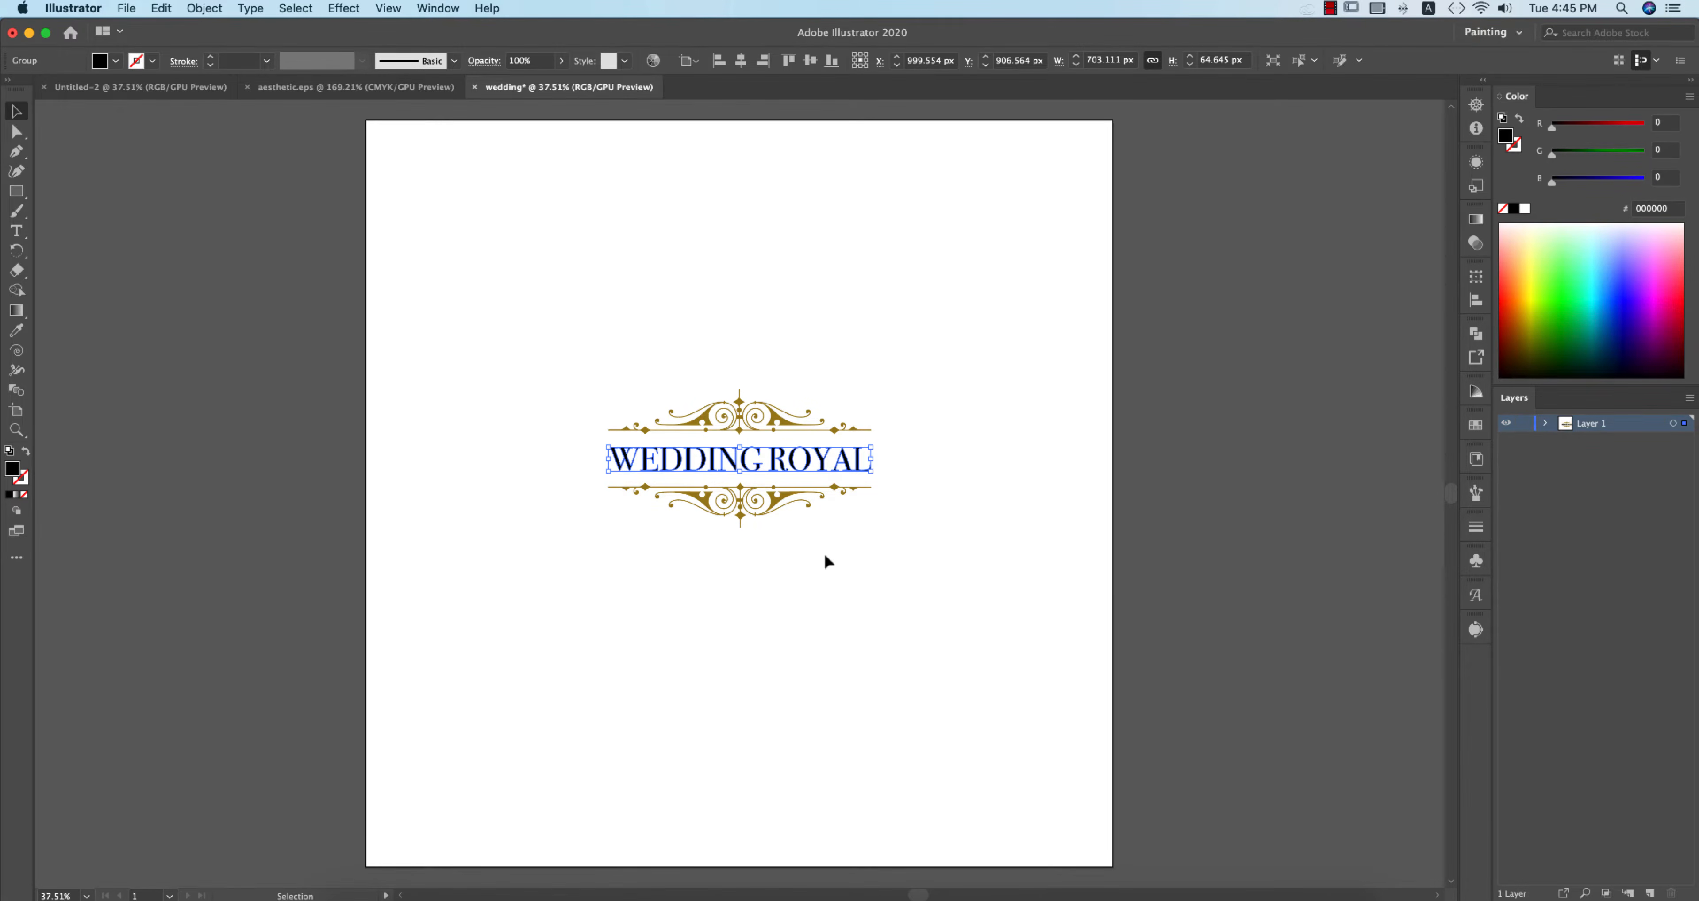
{"action": "key", "text": "i"}
{"action": "left_click", "coordinate": [792, 417]}
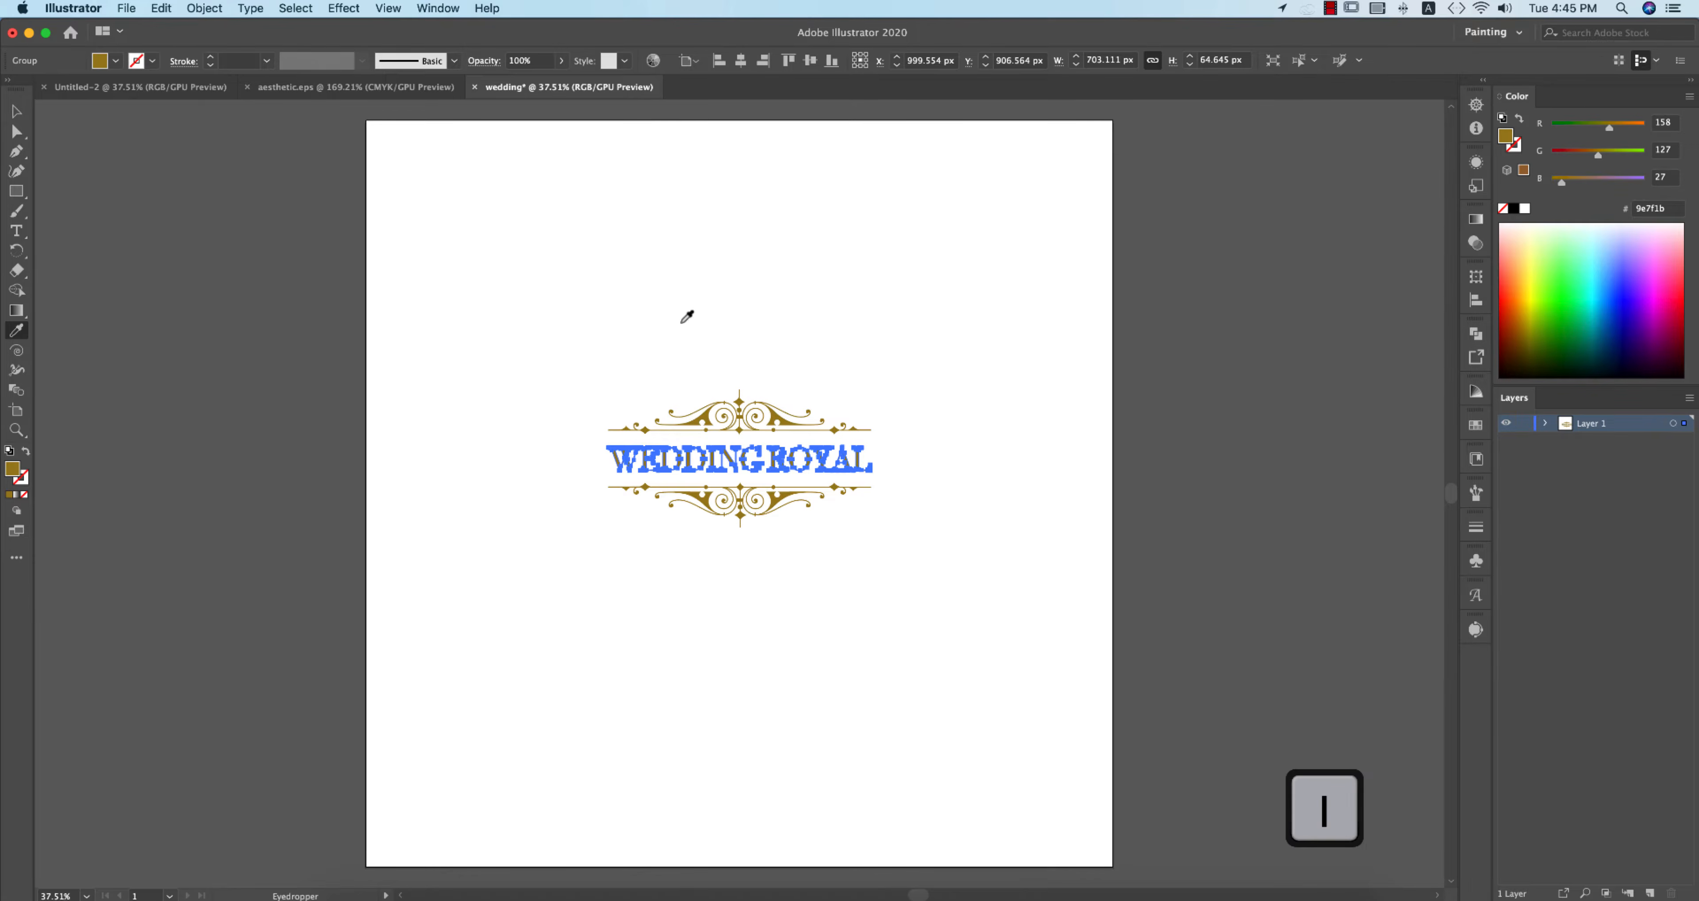
{"action": "left_click", "coordinate": [17, 112]}
{"action": "left_click", "coordinate": [382, 456]}
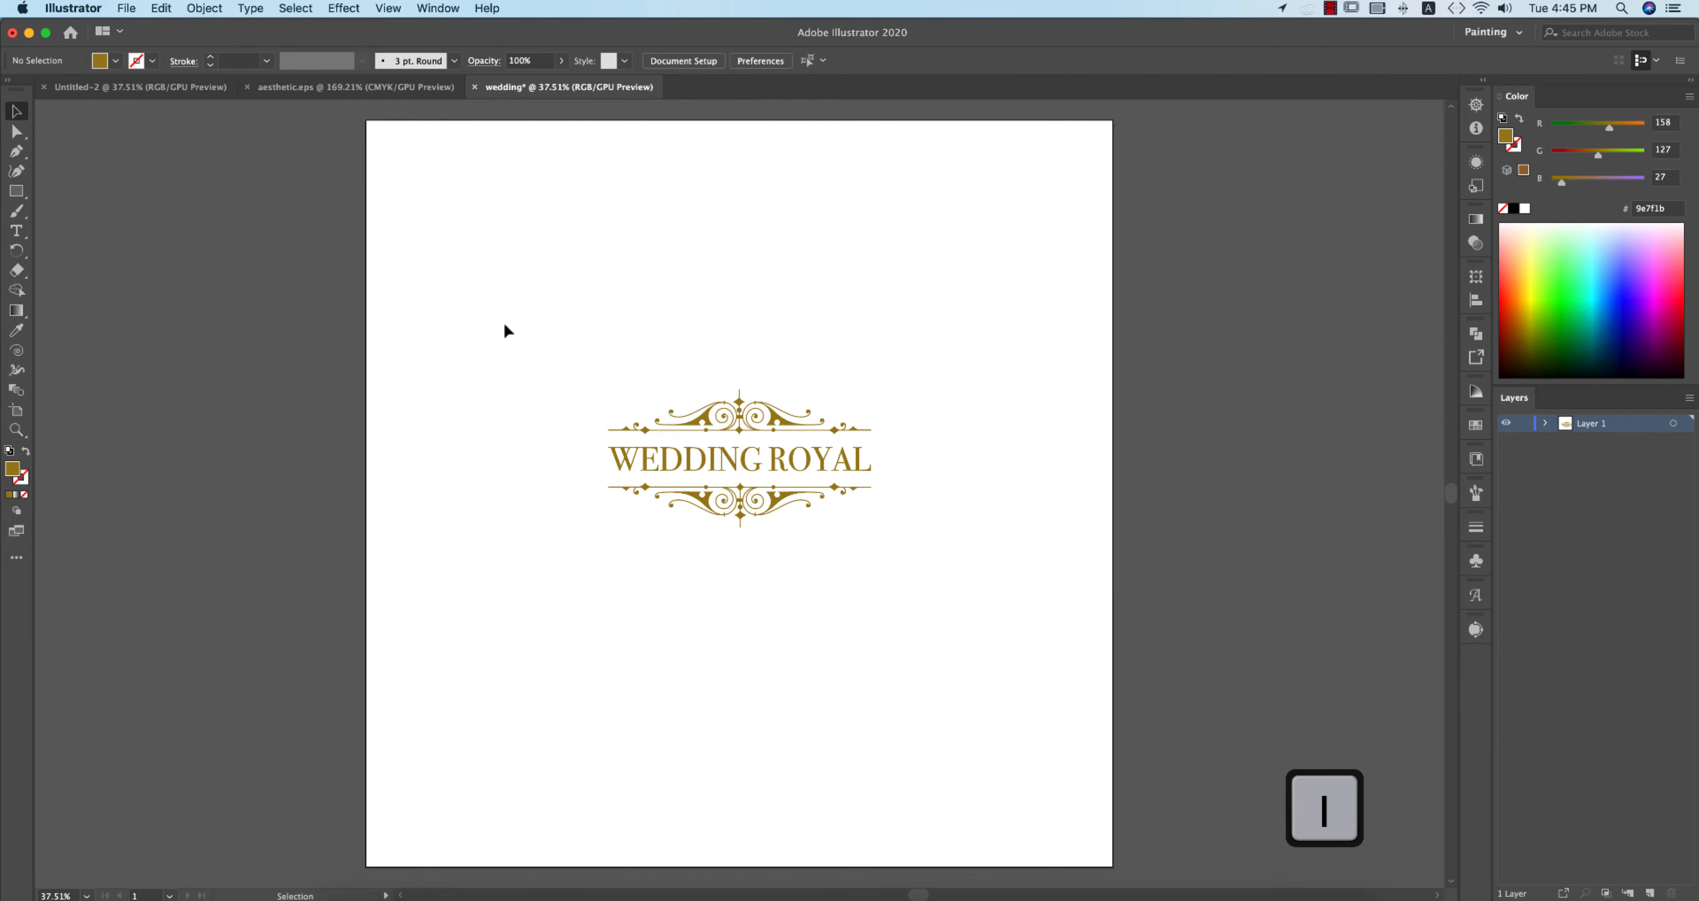
- Group the lettering with both flourishes and enlarge the logo at the centre of the artboard
{"action": "left_click_drag", "start_coordinate": [504, 324], "coordinate": [937, 569]}
{"action": "key", "text": "super+g"}
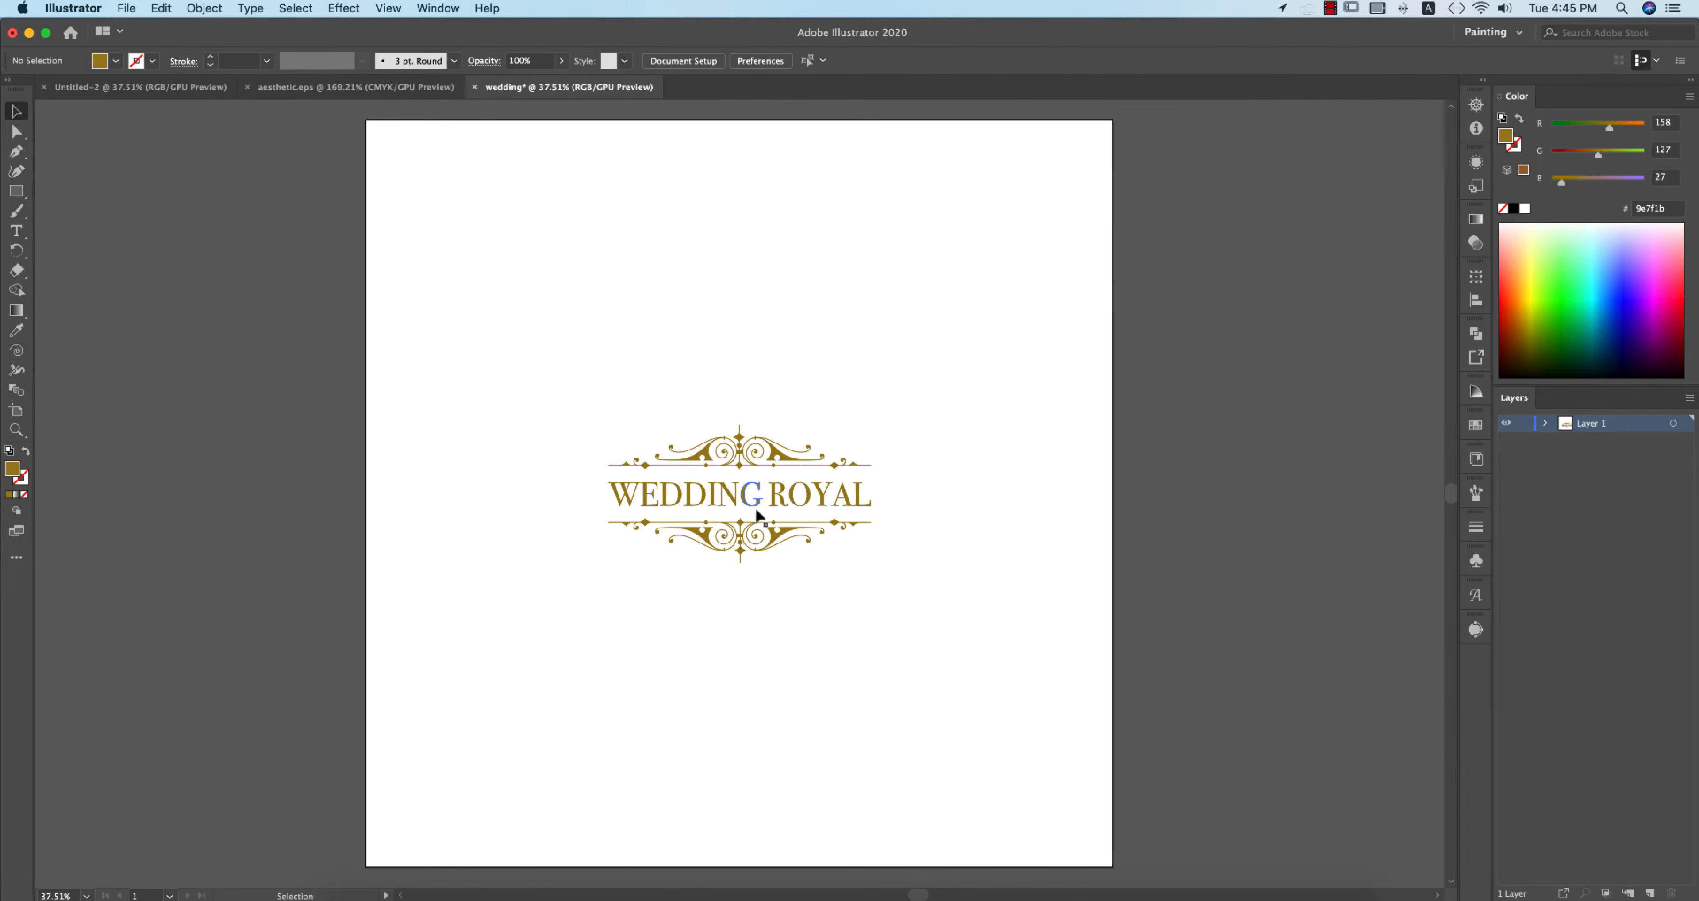
{"action": "left_click", "coordinate": [759, 506]}
{"action": "left_click_drag", "start_coordinate": [872, 493], "coordinate": [936, 494]}
{"action": "left_click", "coordinate": [1021, 526]}
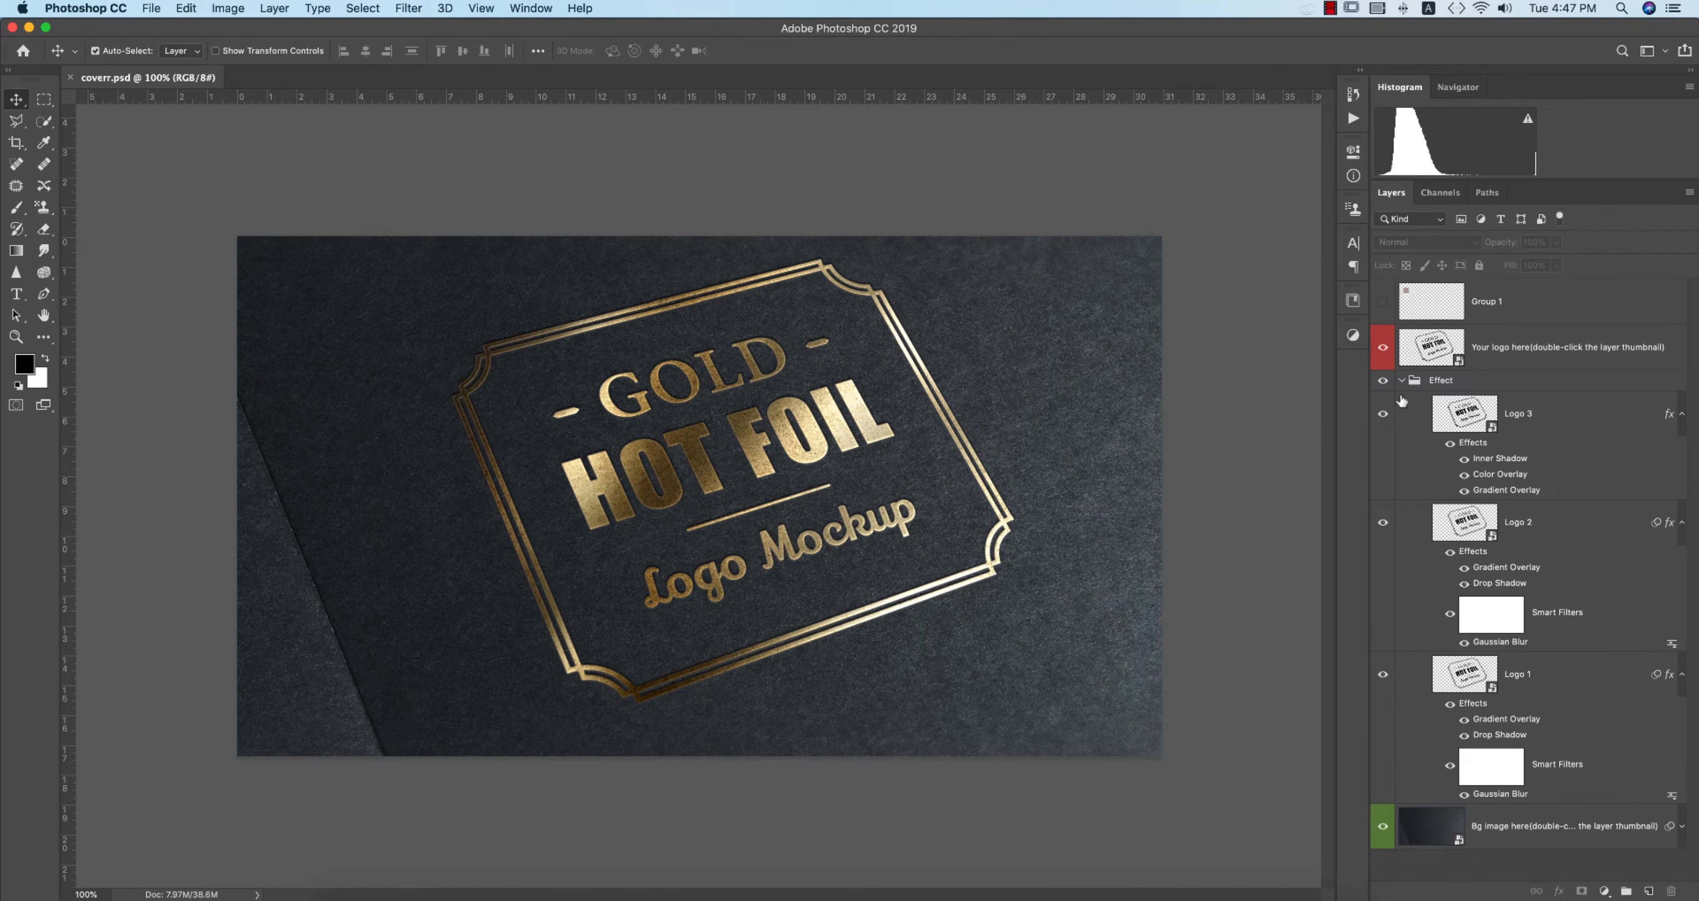
- In Photoshop's coverr.psd, open the "Your logo here" smart object and hide its placeholder Logo layer
{"action": "left_click", "coordinate": [1401, 380]}
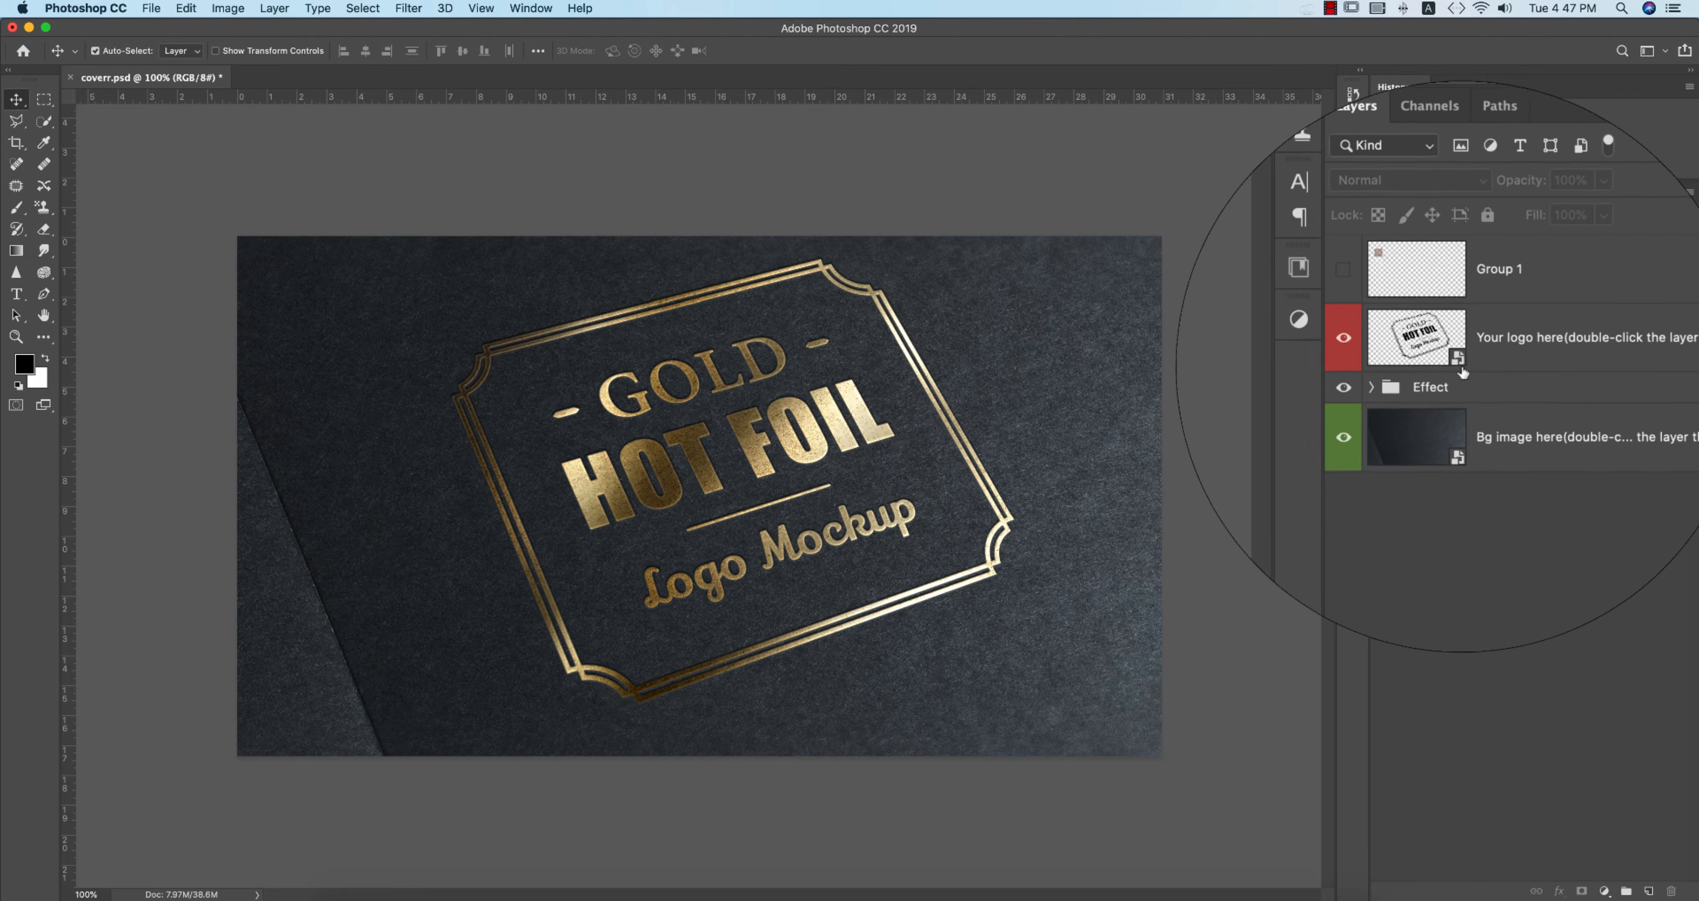
{"action": "double_click", "coordinate": [1432, 347]}
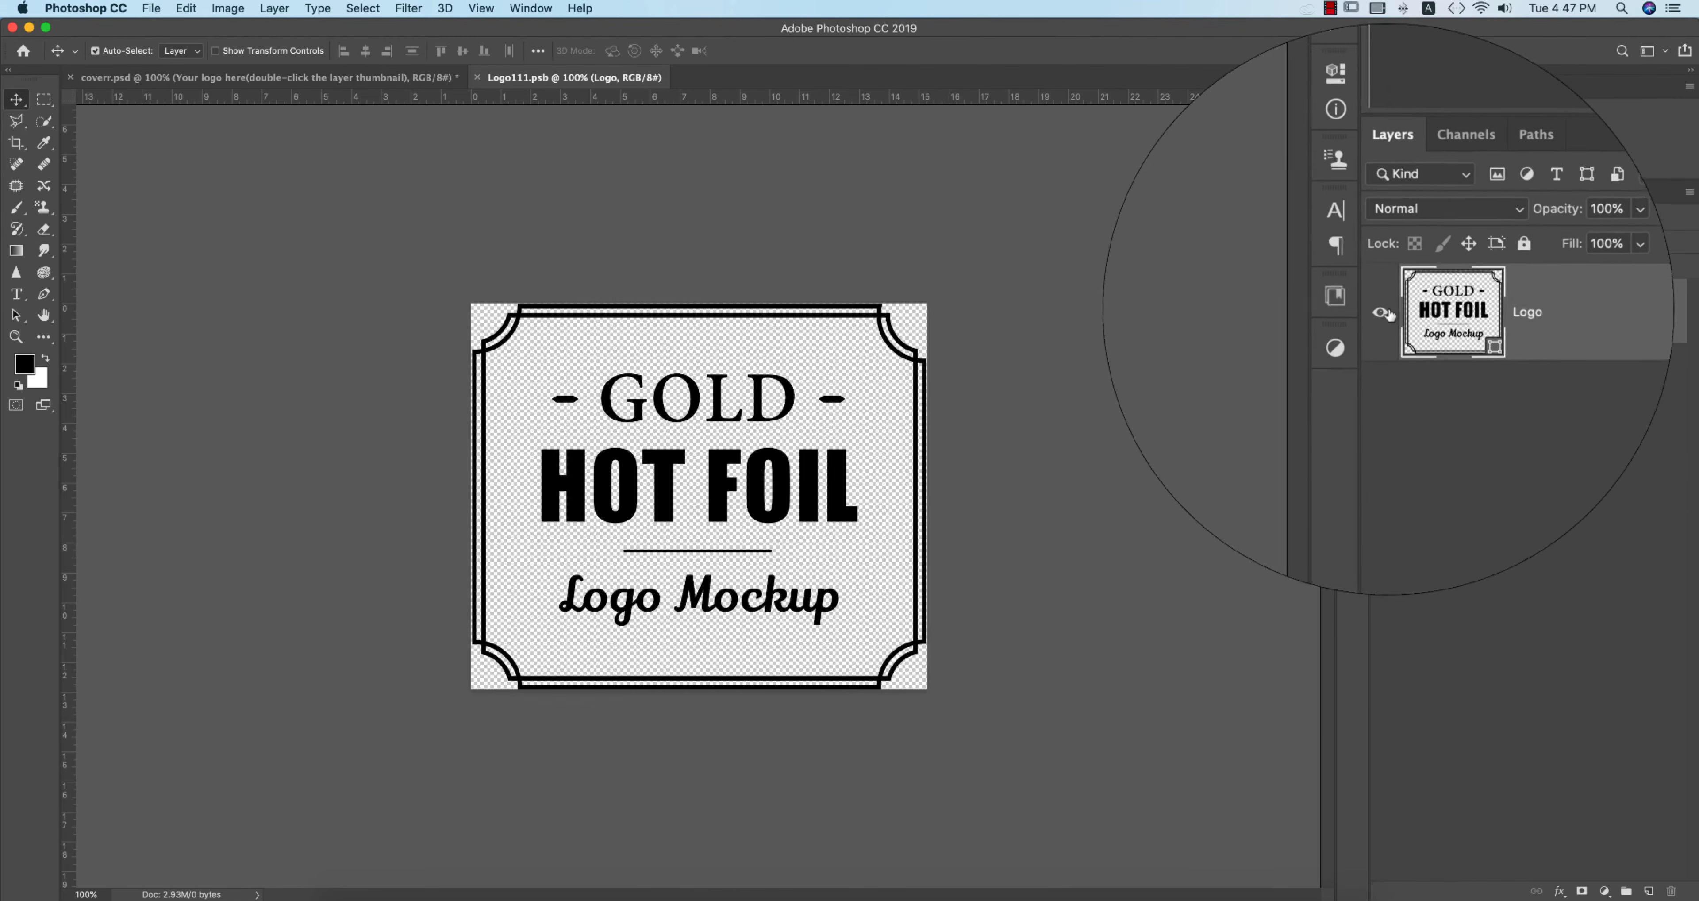
{"action": "left_click", "coordinate": [1383, 312]}
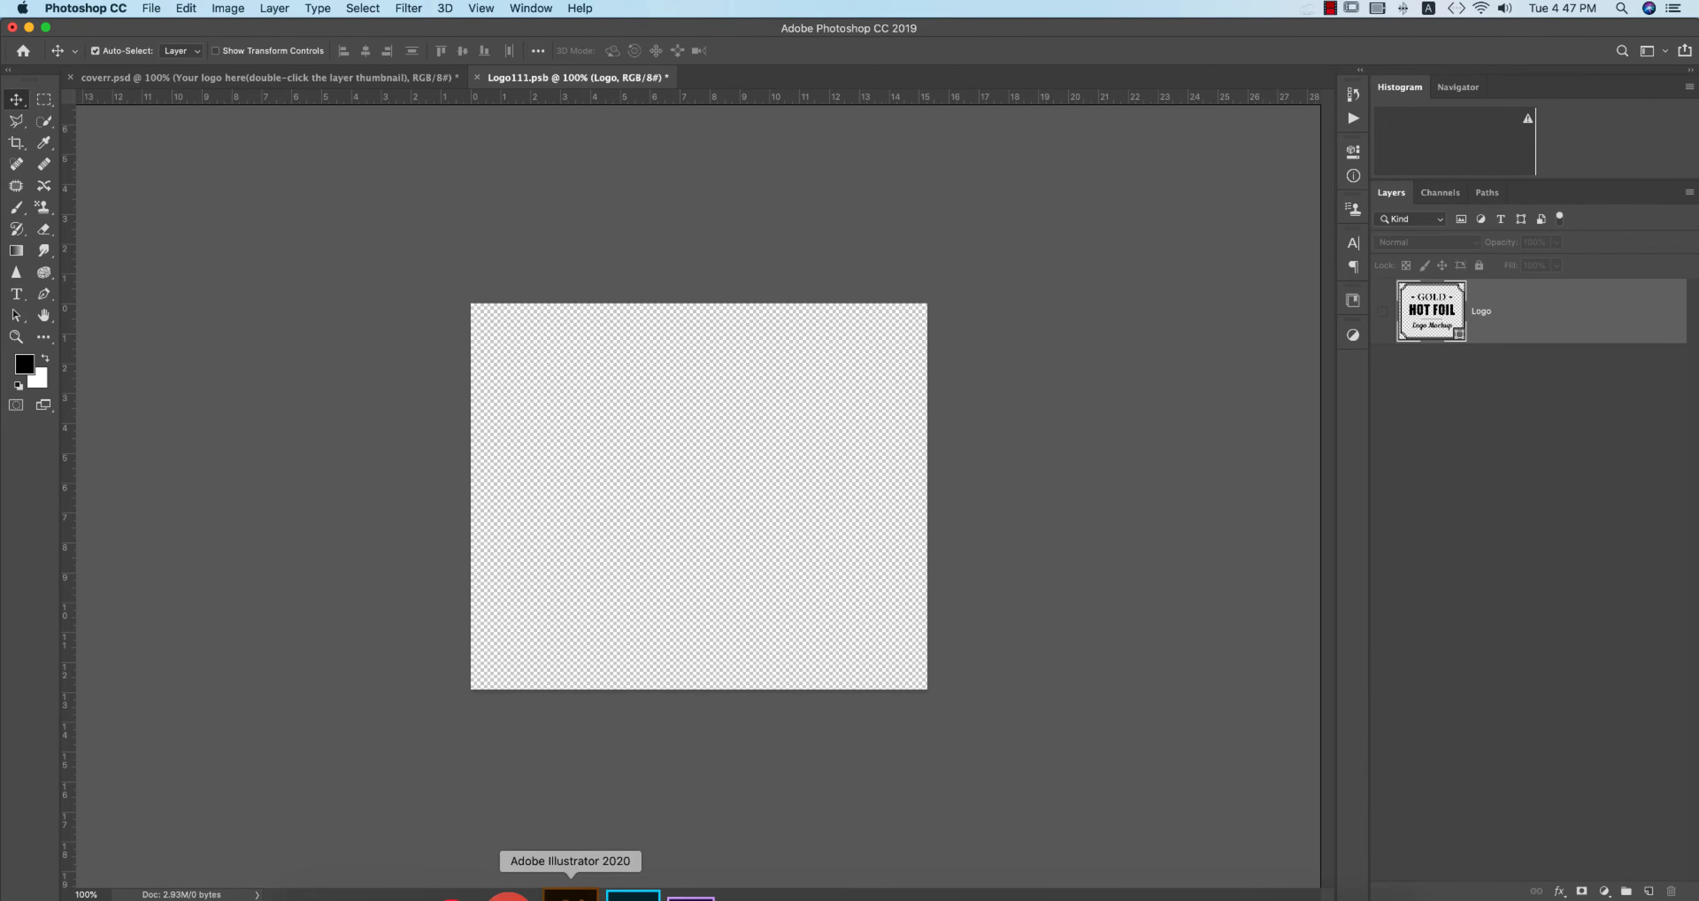
- Copy the whole WEDDING ROYAL logo from Illustrator and paste it as pixels into Photoshop's Logo111.psb
{"action": "left_click", "coordinate": [570, 897]}
{"action": "left_click_drag", "start_coordinate": [492, 393], "coordinate": [935, 628]}
{"action": "key", "text": "super+c"}
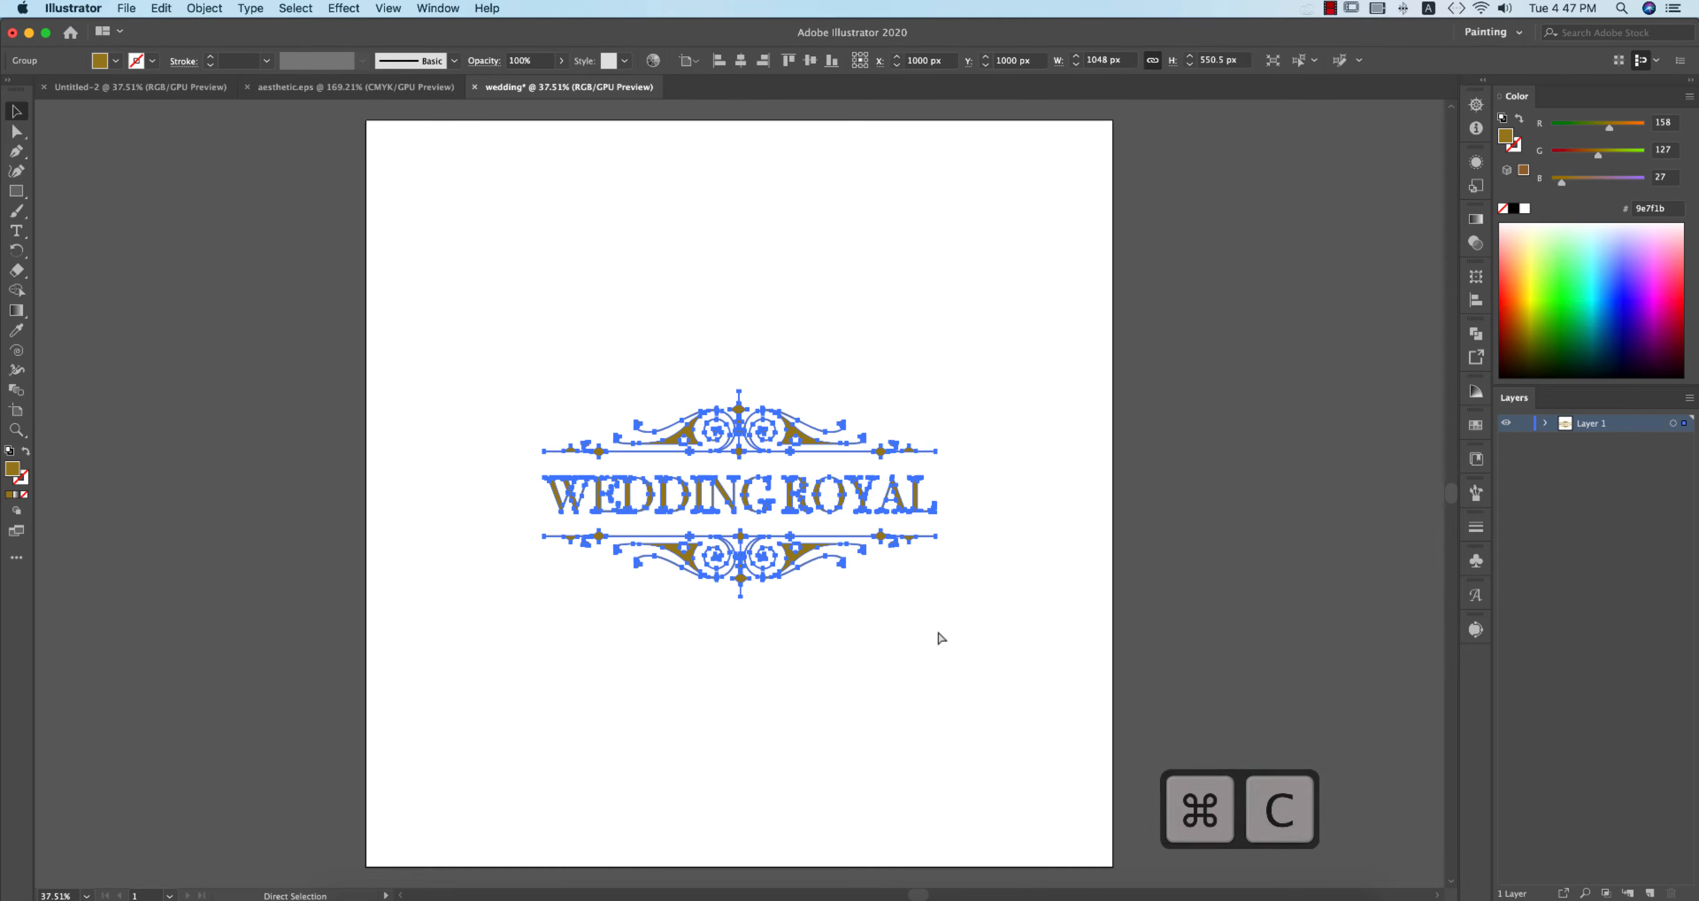
{"action": "left_click", "coordinate": [607, 896]}
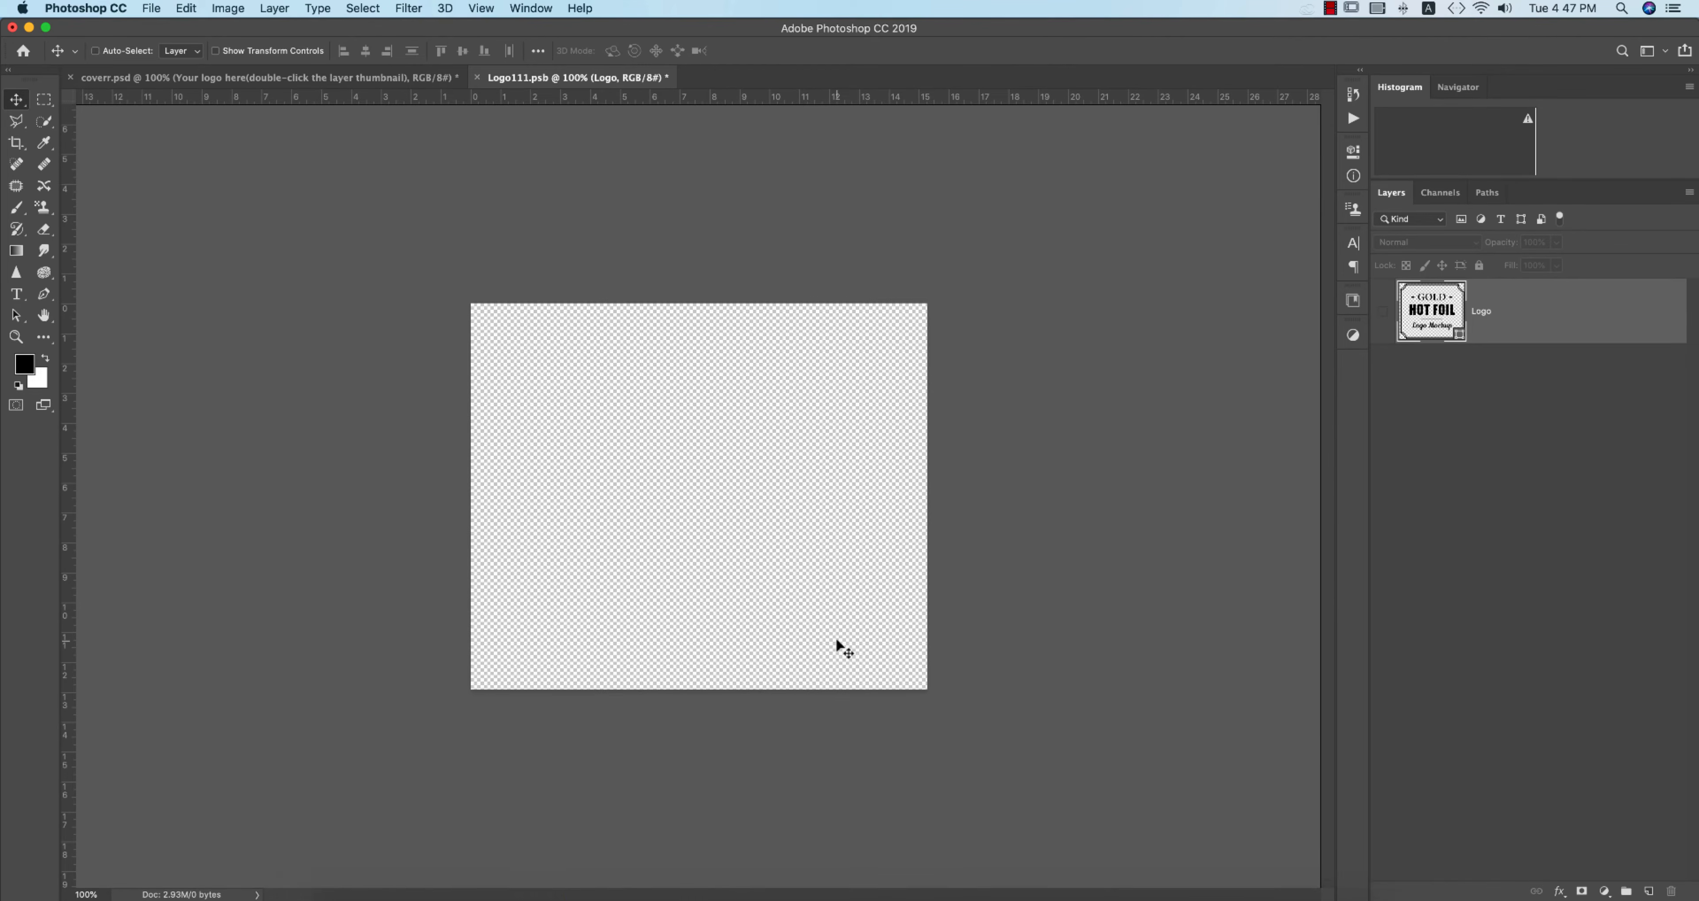
{"action": "key", "text": "super+v"}
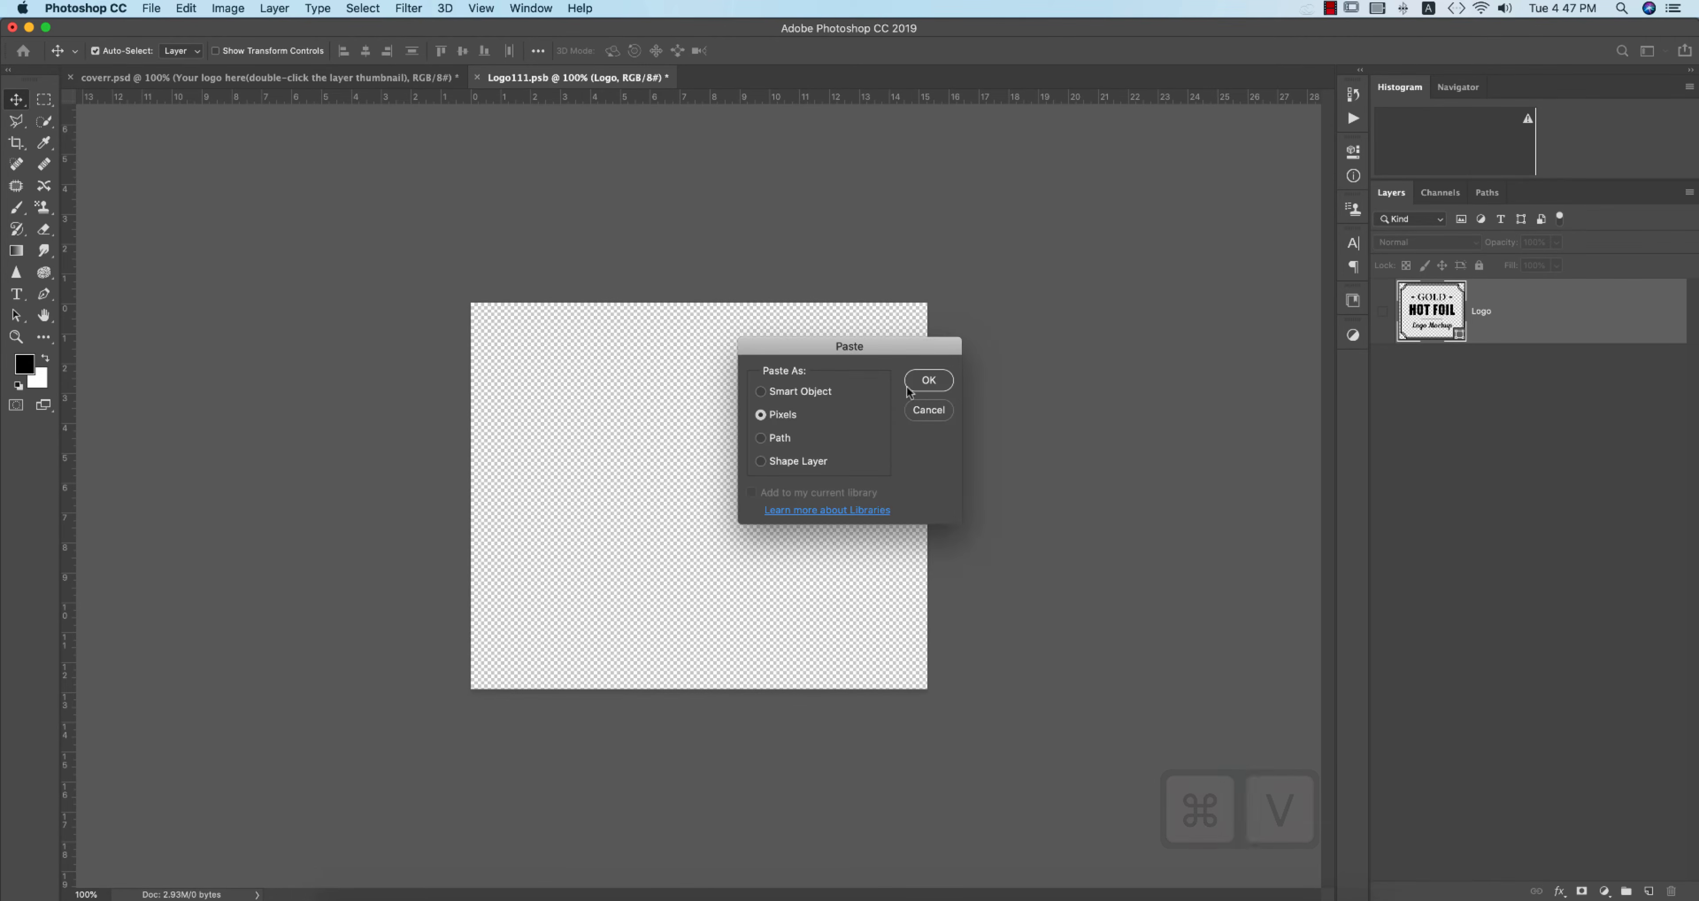
{"action": "key", "text": "Return"}
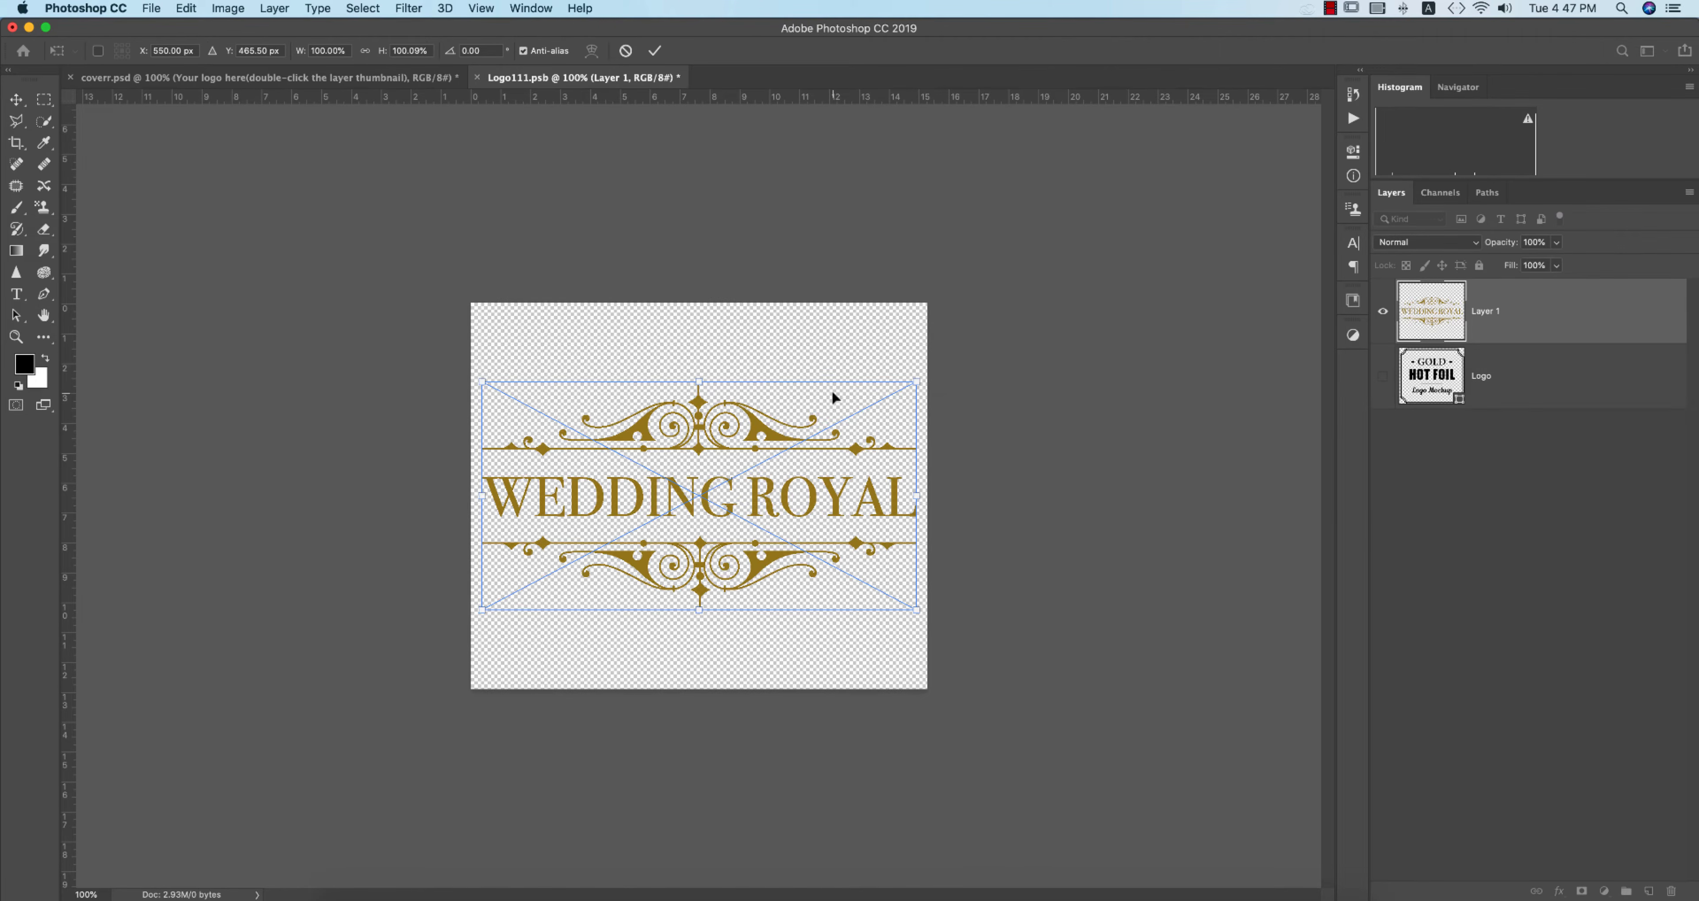
{"action": "left_click", "coordinate": [655, 51]}
- Save Logo111.psb and close it to update the coverr.psd mockup
{"action": "key", "text": "super+s"}
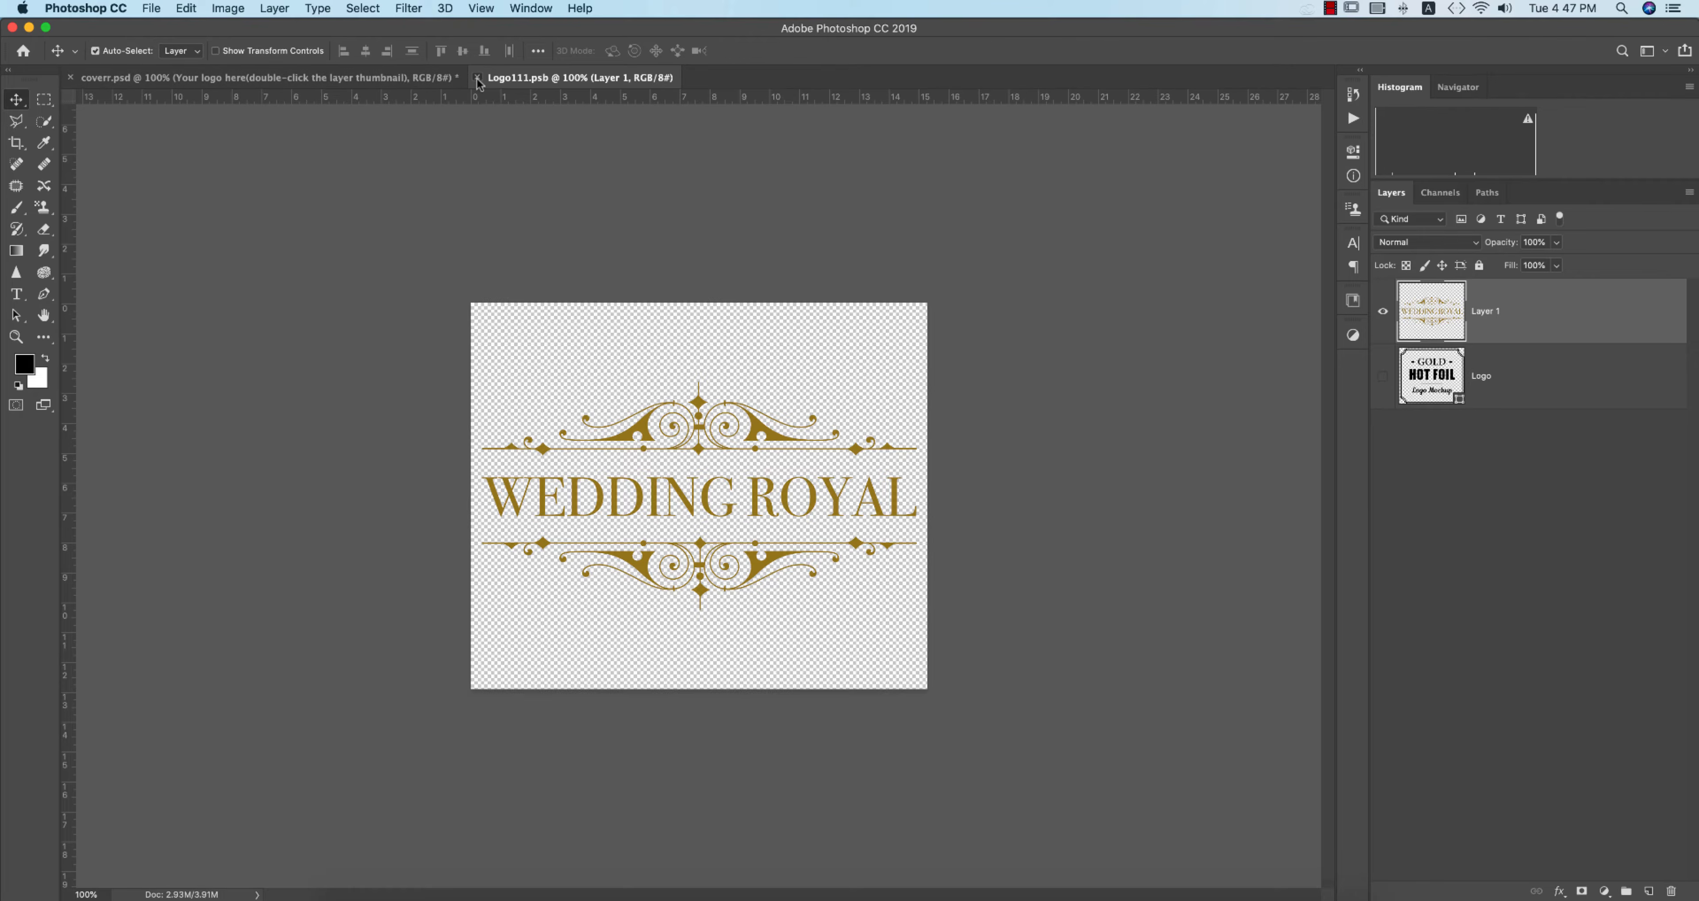
{"action": "key", "text": "super+w"}
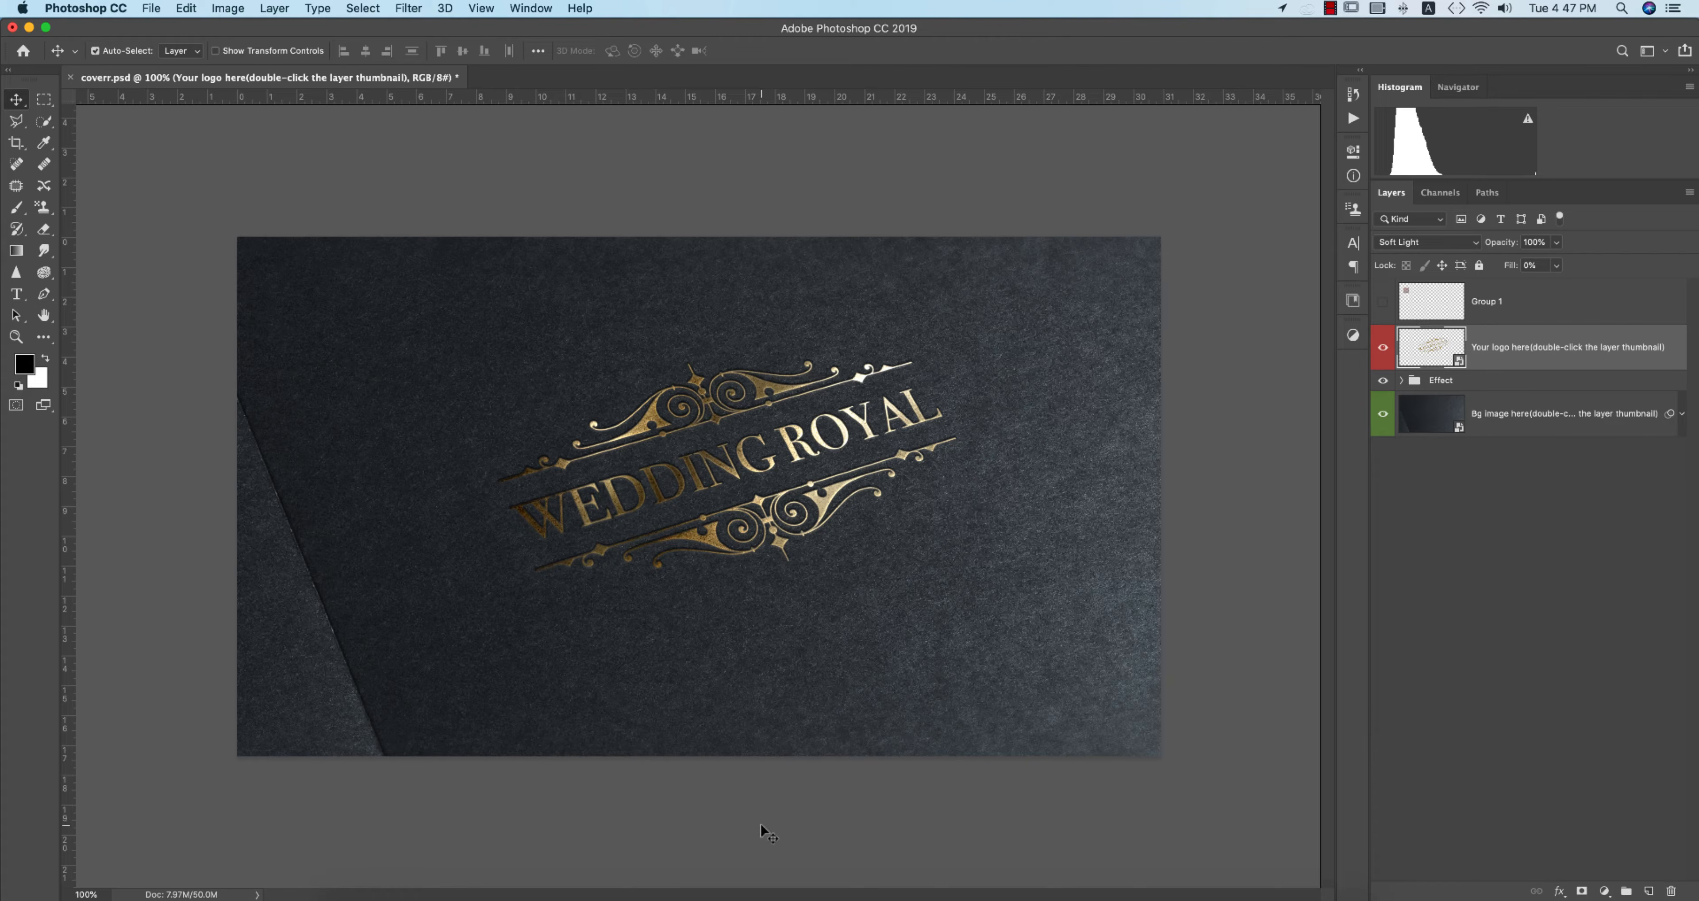
- Switch to Illustrator and export the selected logo as a 600 ppi PNG asset, closing the export folder window
{"action": "key", "text": "super+Tab"}
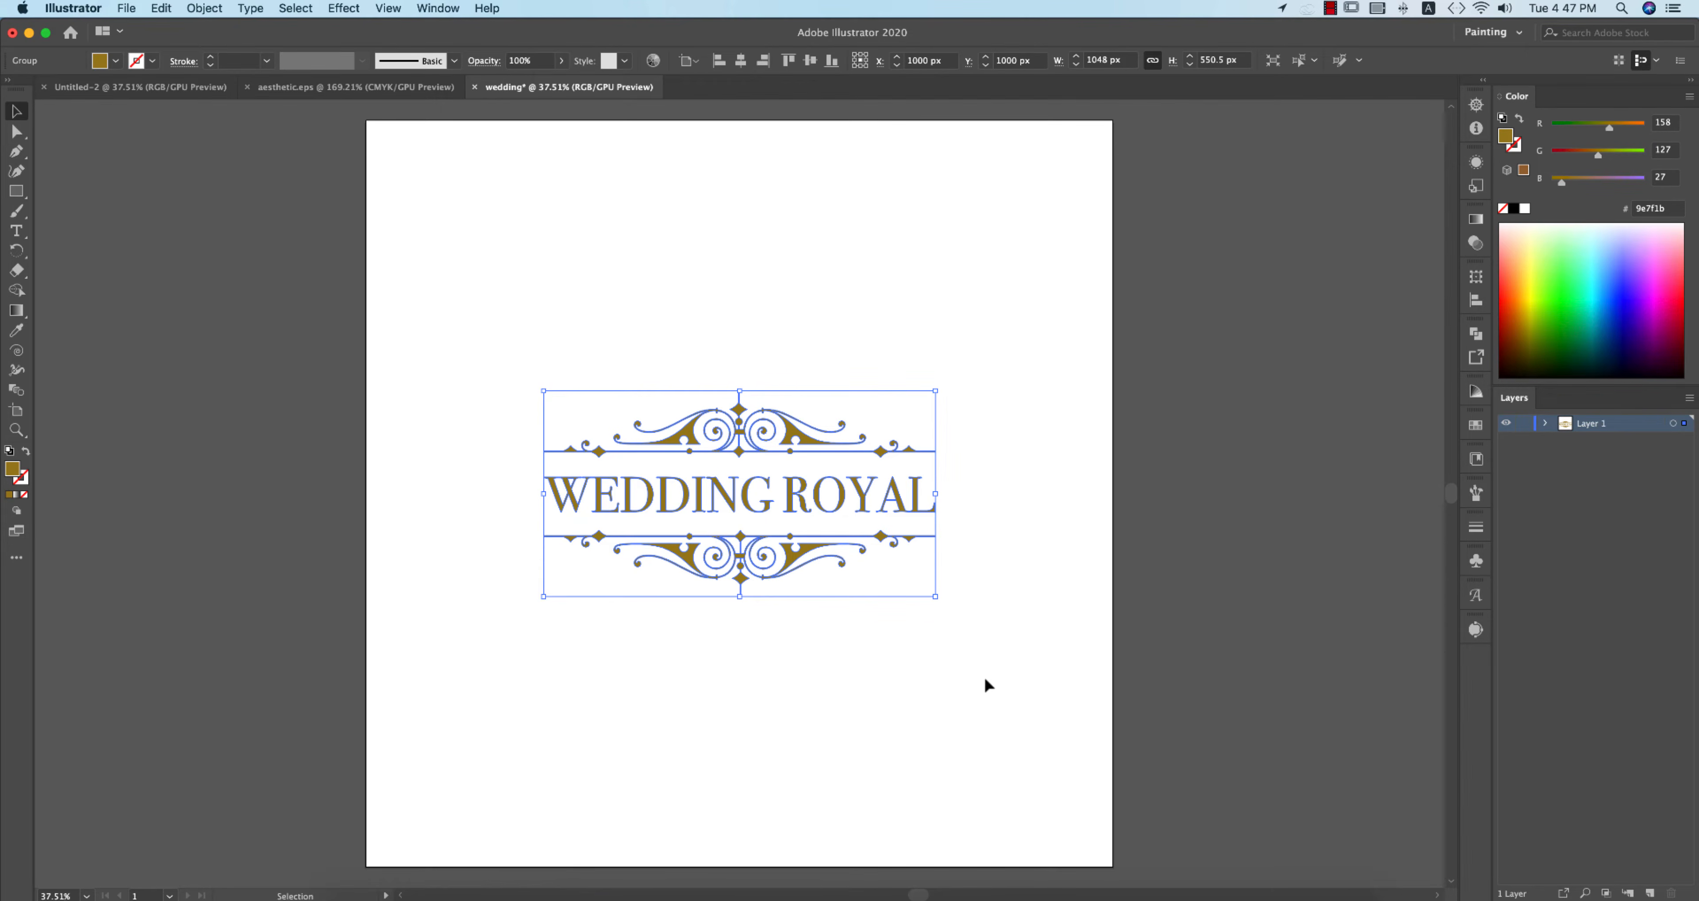
{"action": "right_click", "coordinate": [921, 511]}
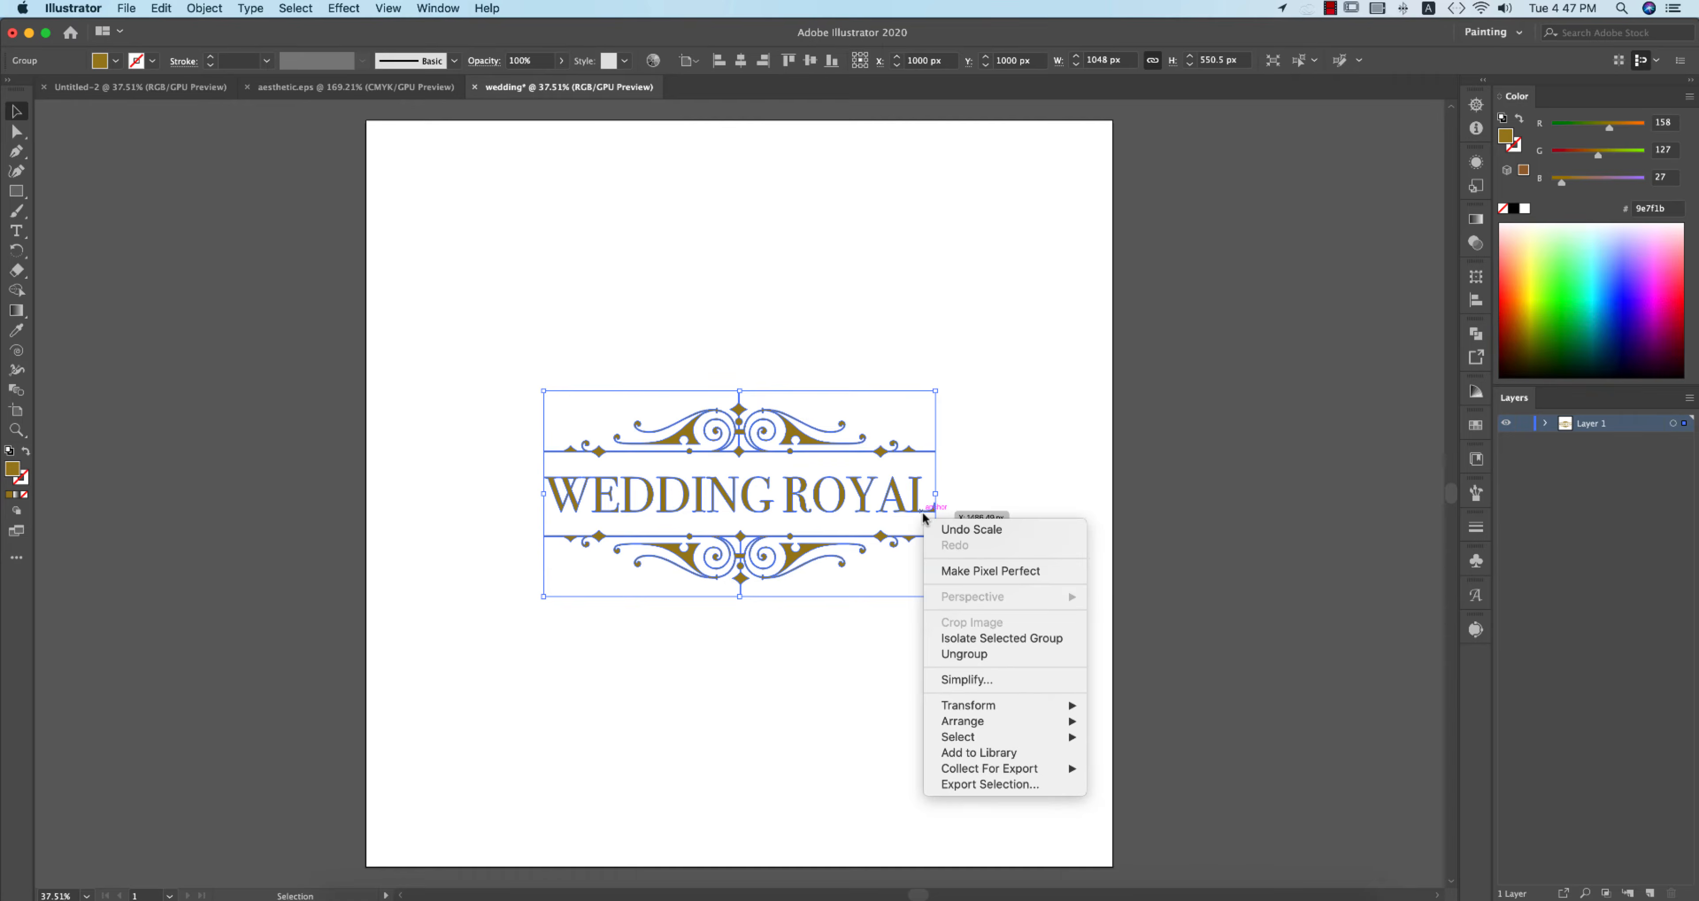
{"action": "left_click", "coordinate": [970, 783]}
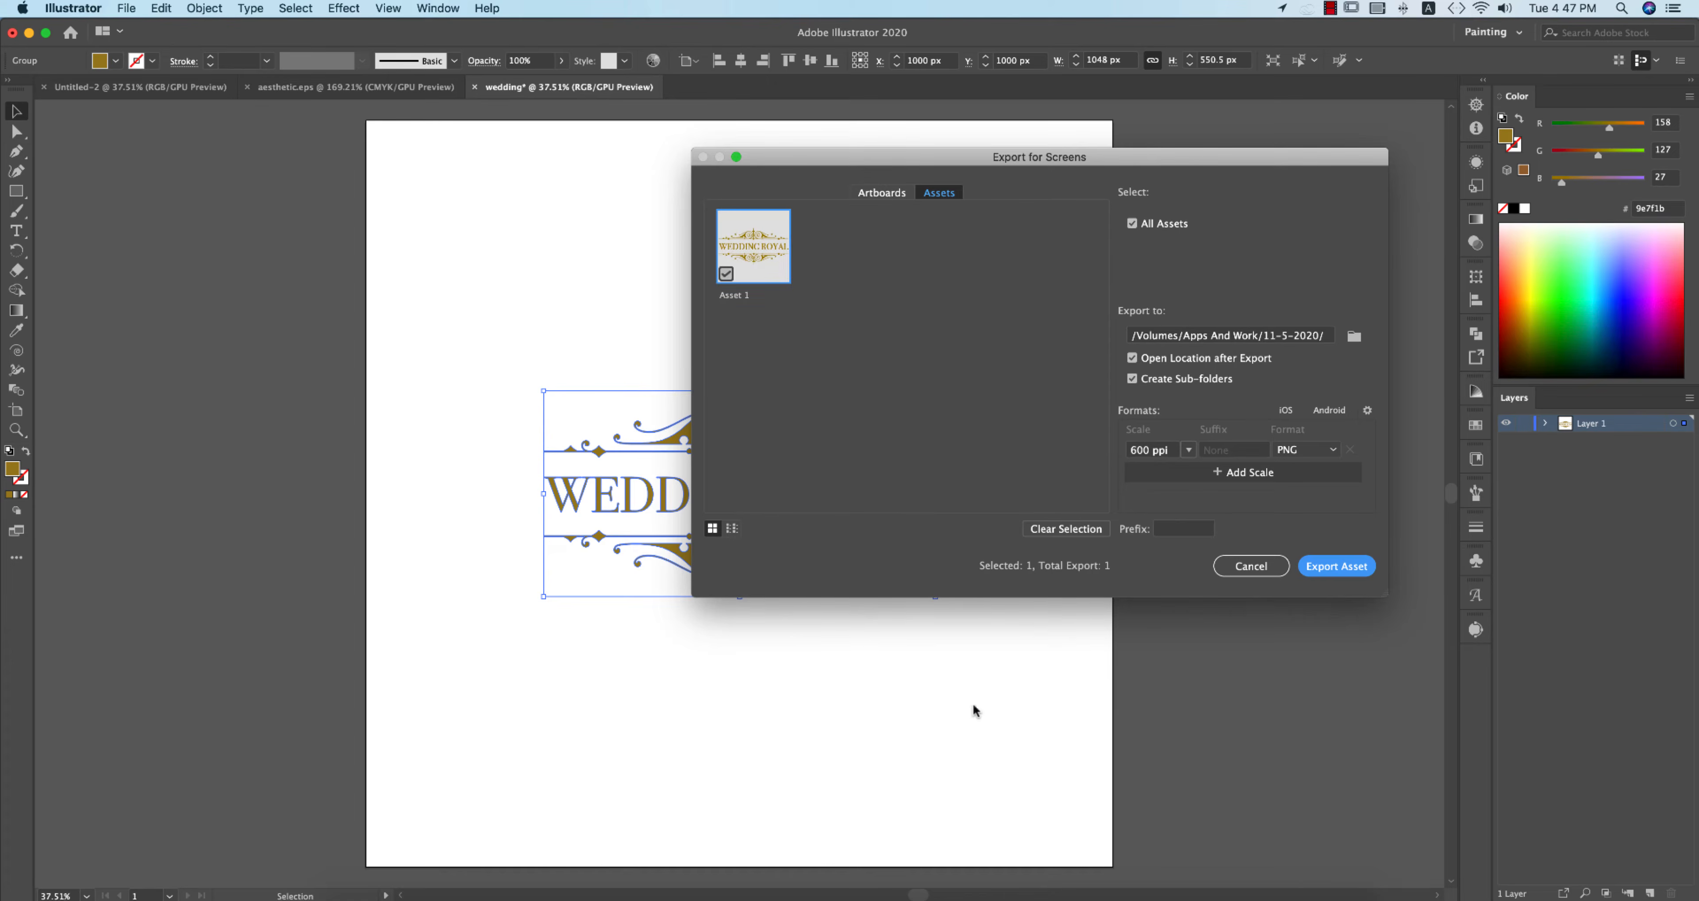
{"action": "left_click", "coordinate": [1343, 568]}
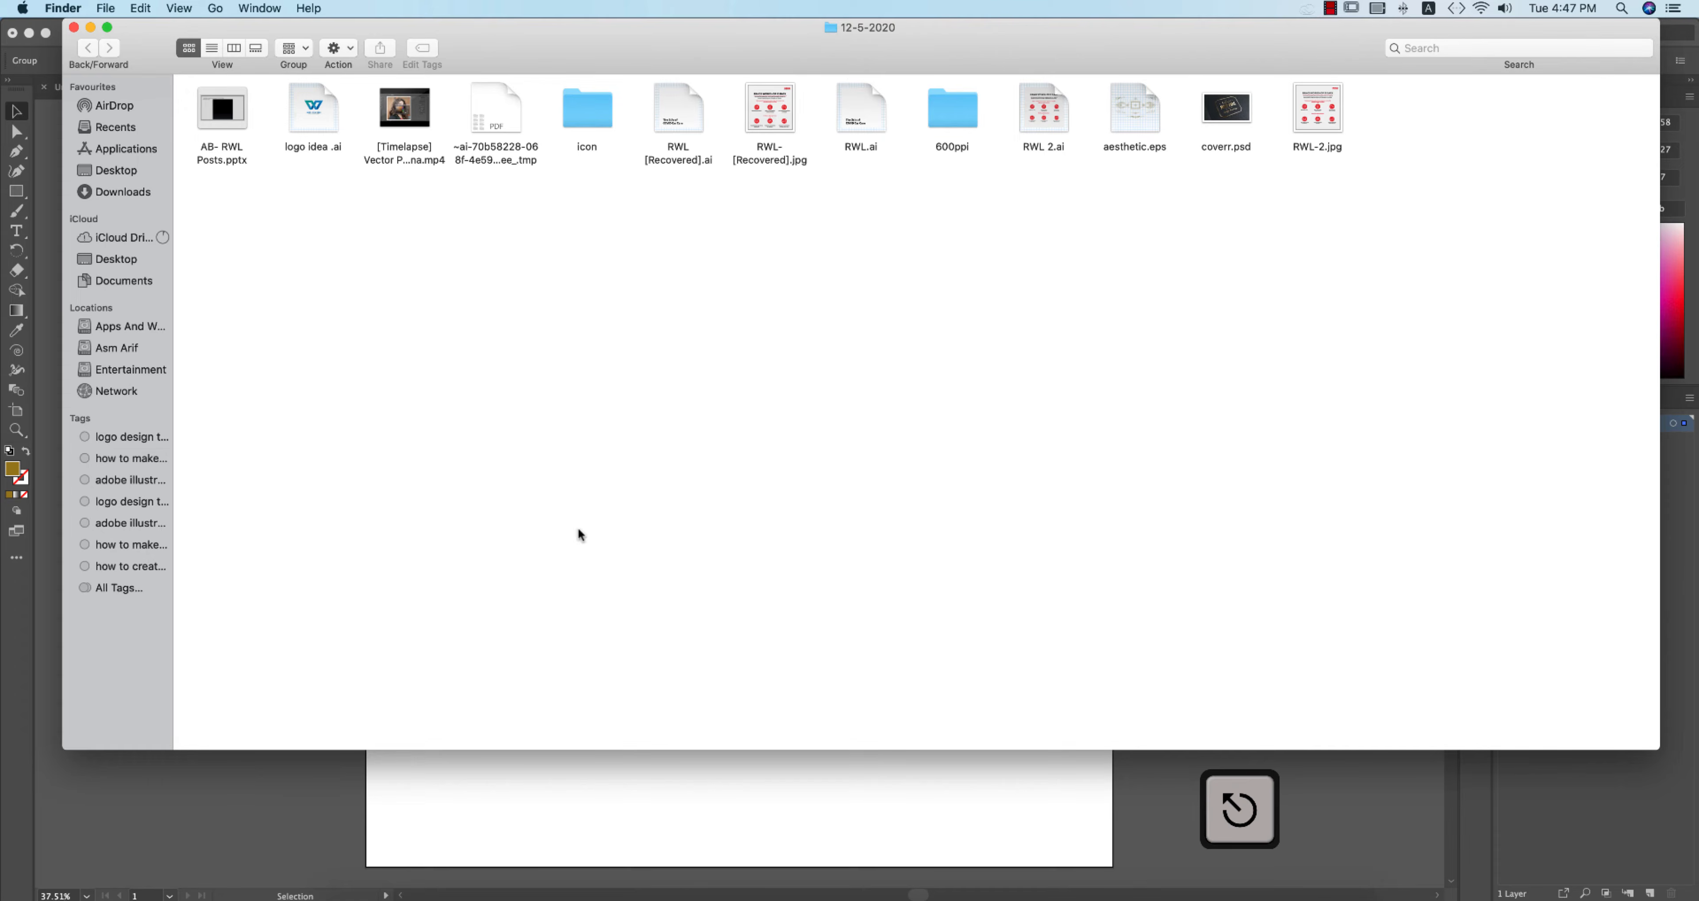
{"action": "left_click", "coordinate": [74, 27]}
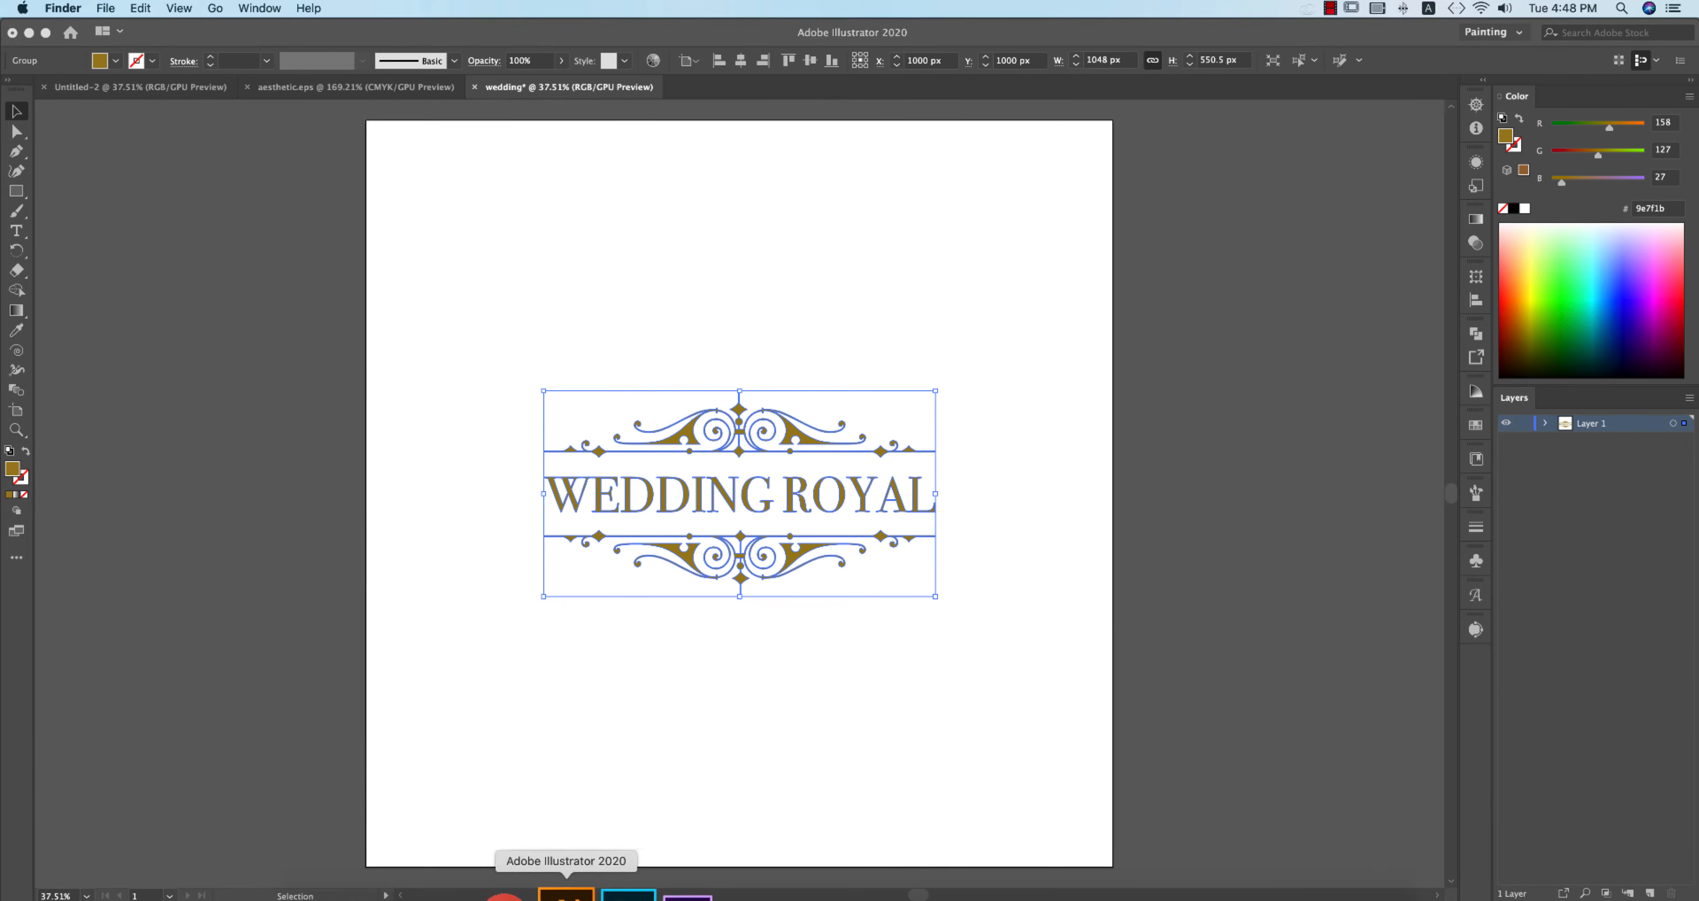
- In Photoshop's person-walking-on-the-field photo, place Asset 1.png from the 12-5-2020/600ppi folder and move it onto the lower part of the path
{"action": "left_click", "coordinate": [620, 894]}
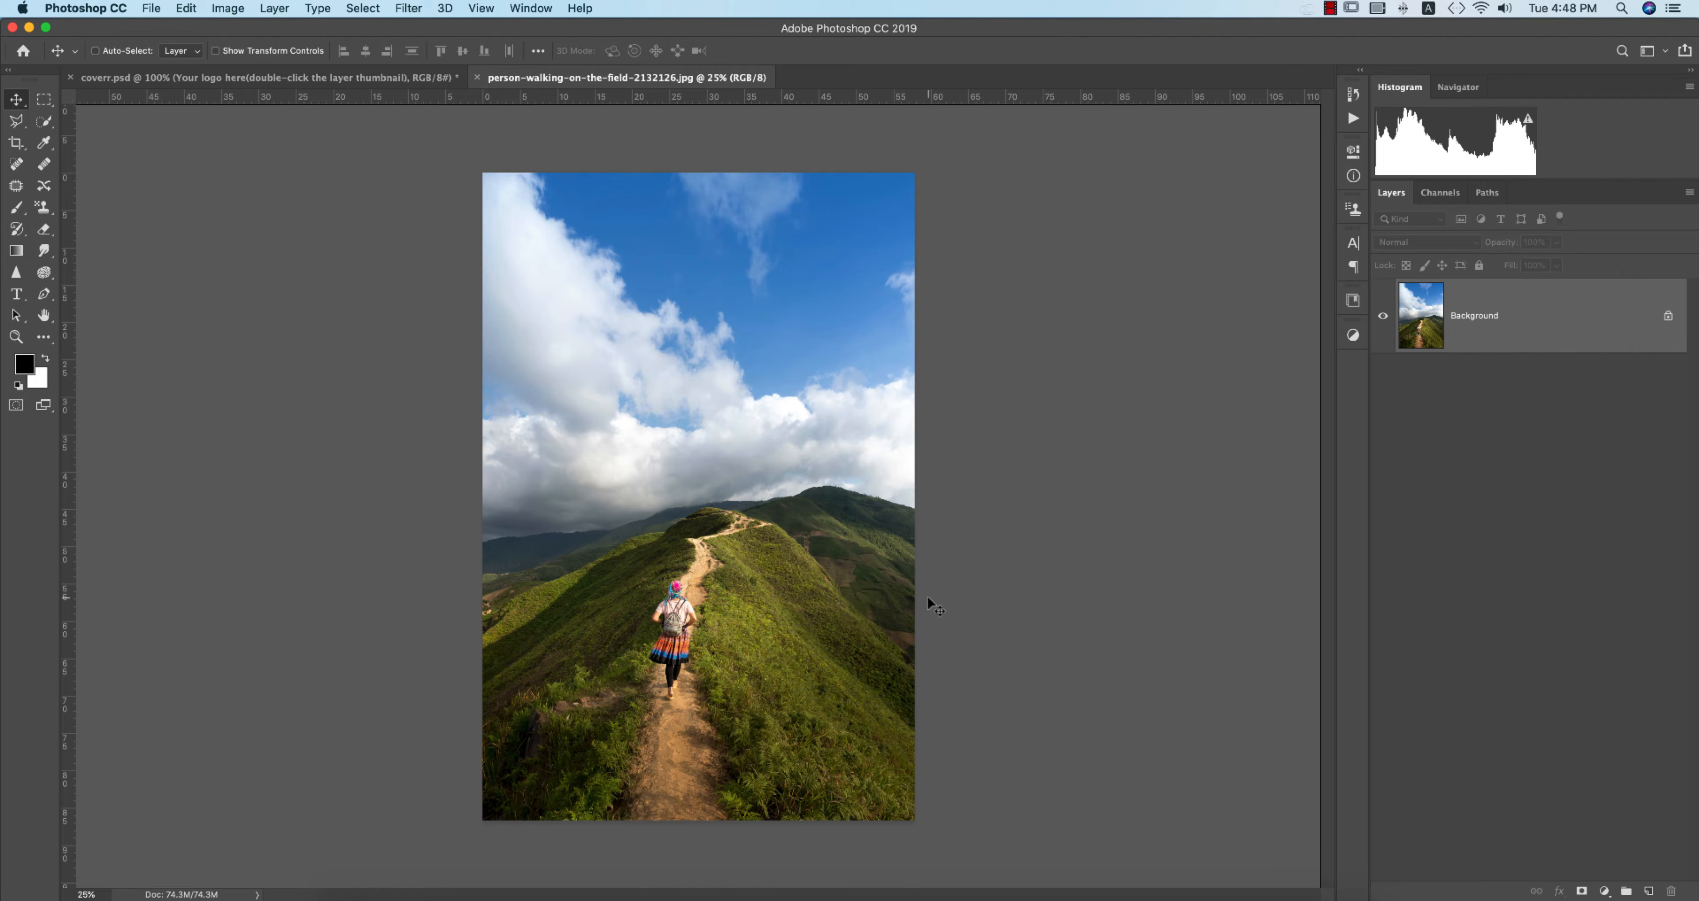
{"action": "key", "text": "super+0"}
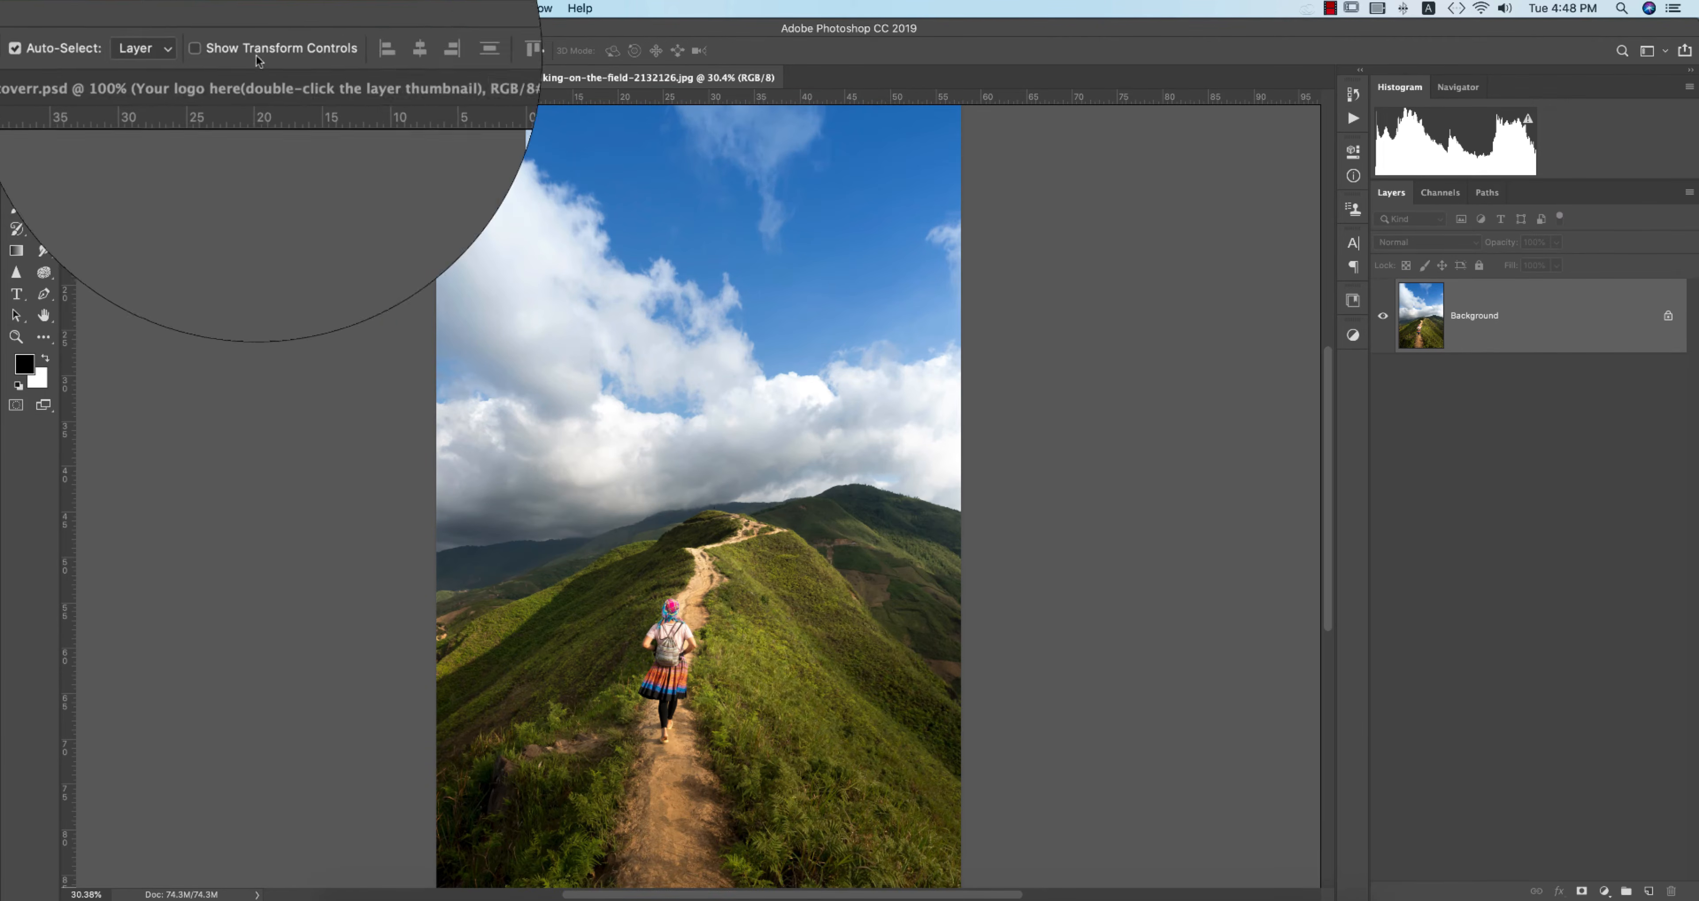
{"action": "left_click", "coordinate": [151, 8]}
{"action": "left_click", "coordinate": [210, 315]}
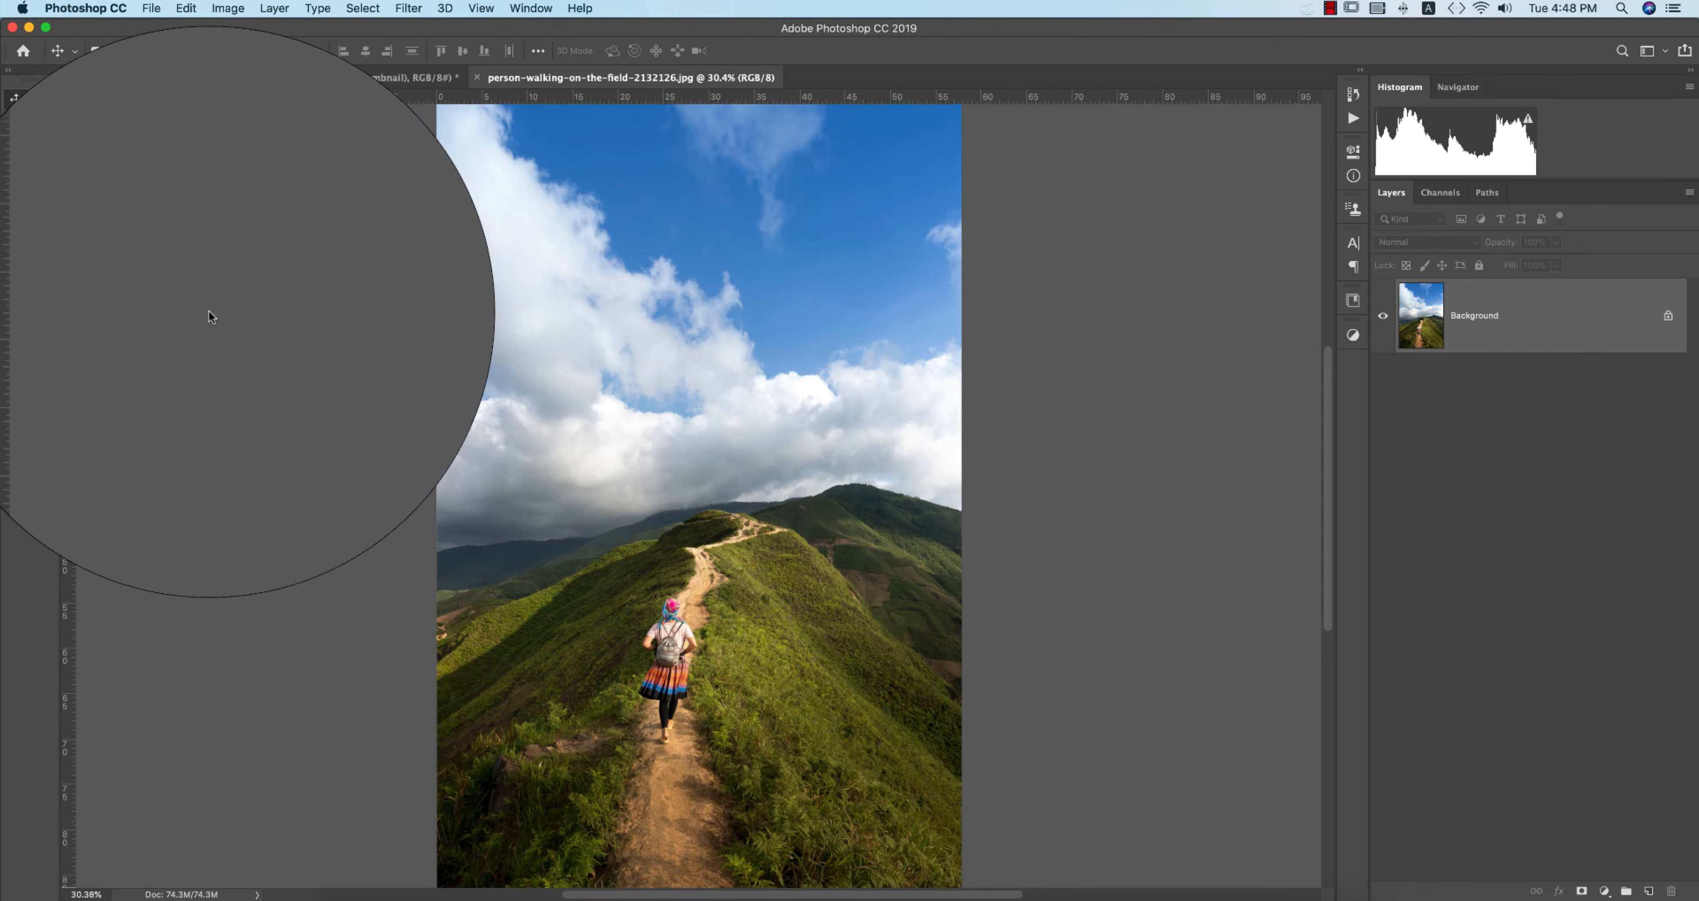
{"action": "left_click", "coordinate": [127, 302]}
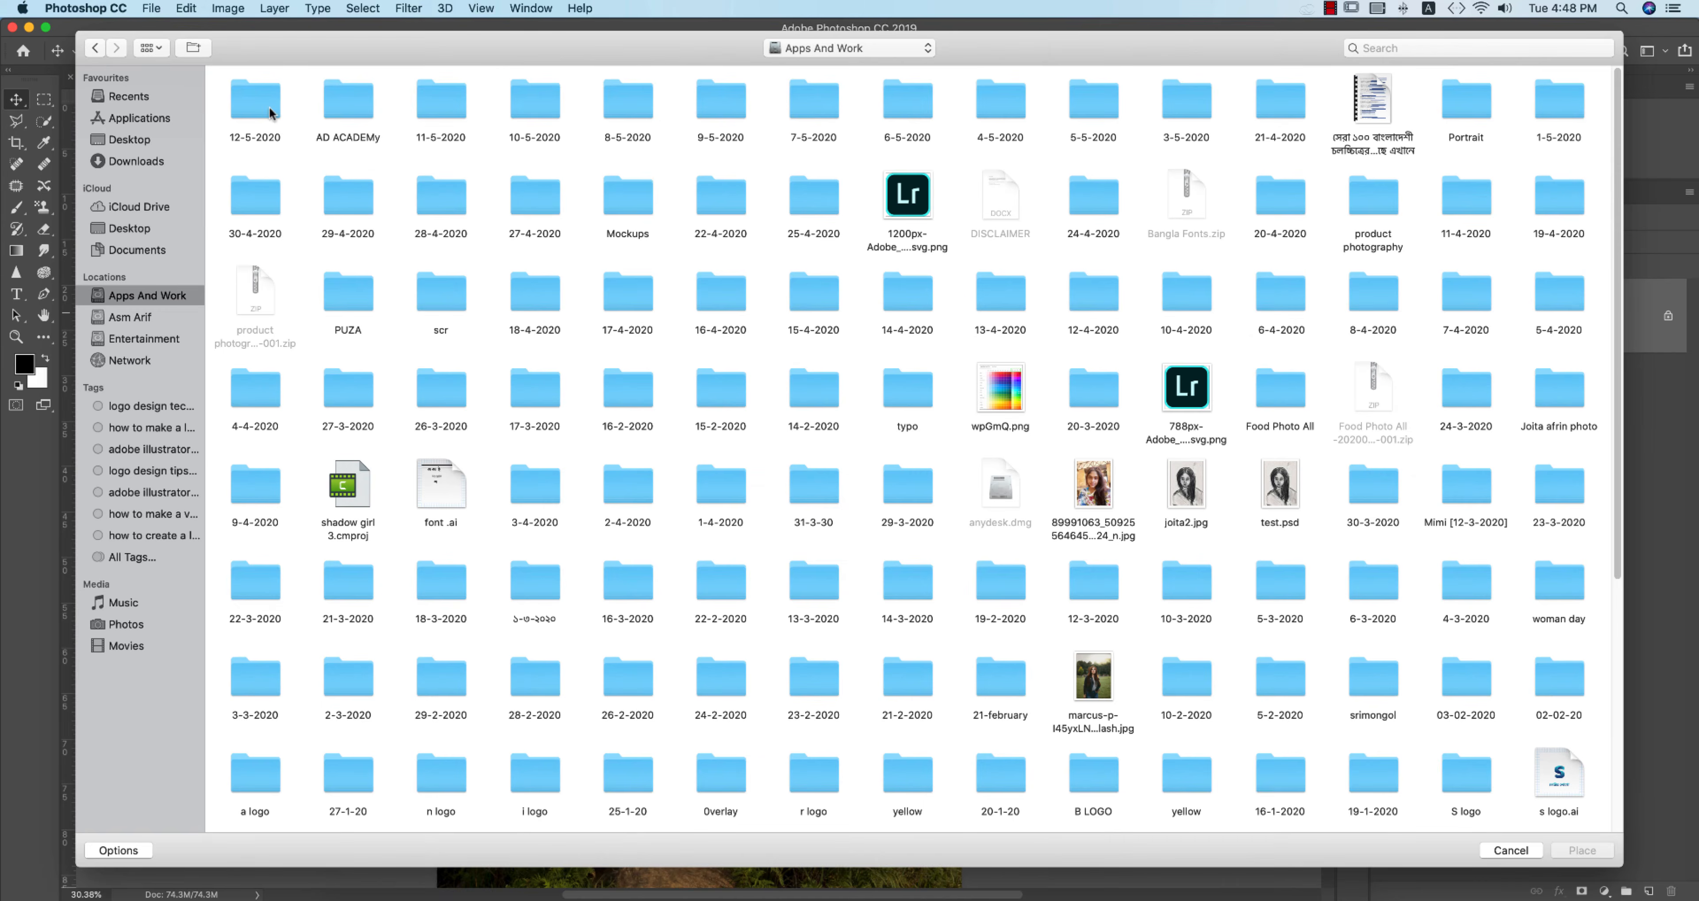
{"action": "double_click", "coordinate": [270, 106]}
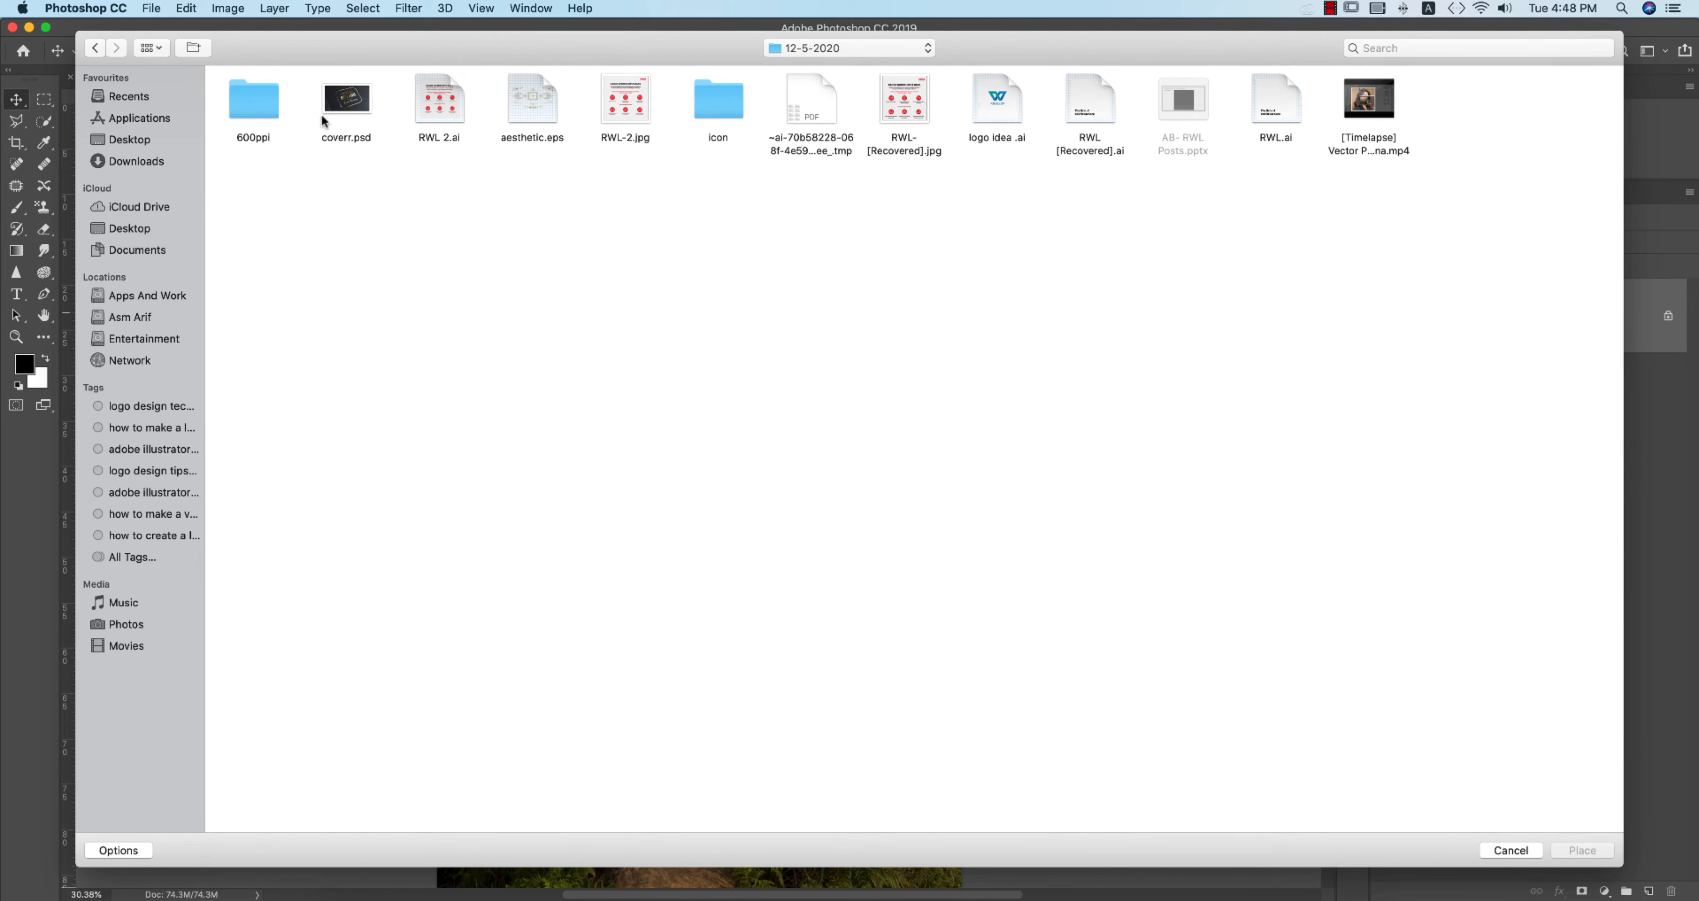
{"action": "left_click", "coordinate": [280, 127]}
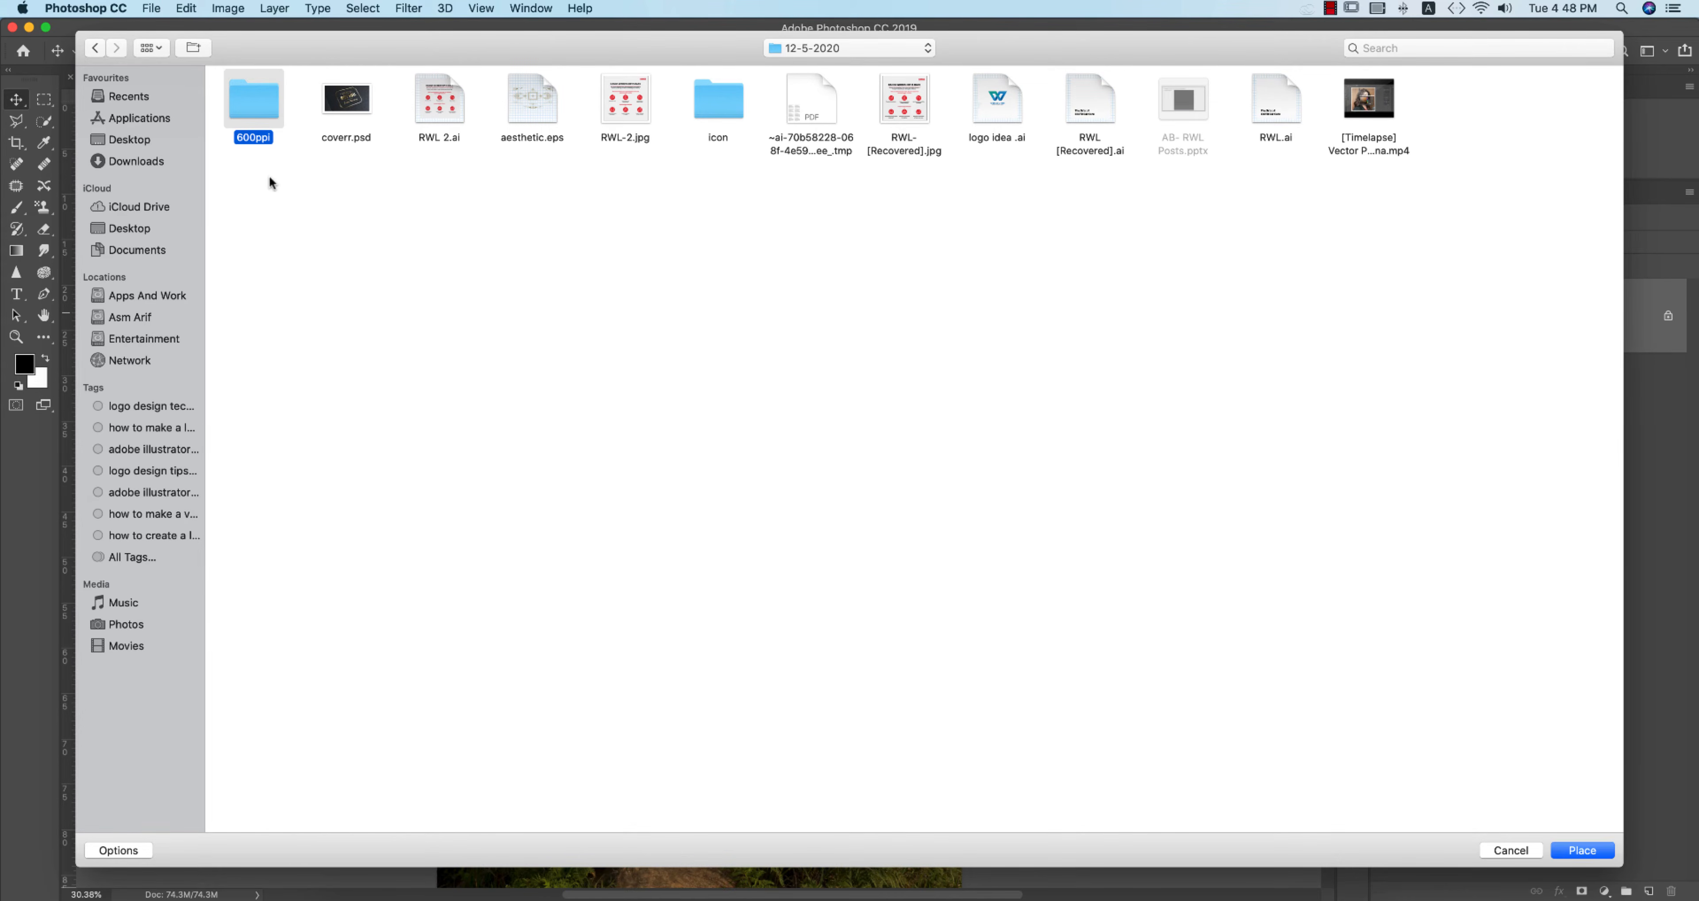
{"action": "double_click", "coordinate": [256, 107]}
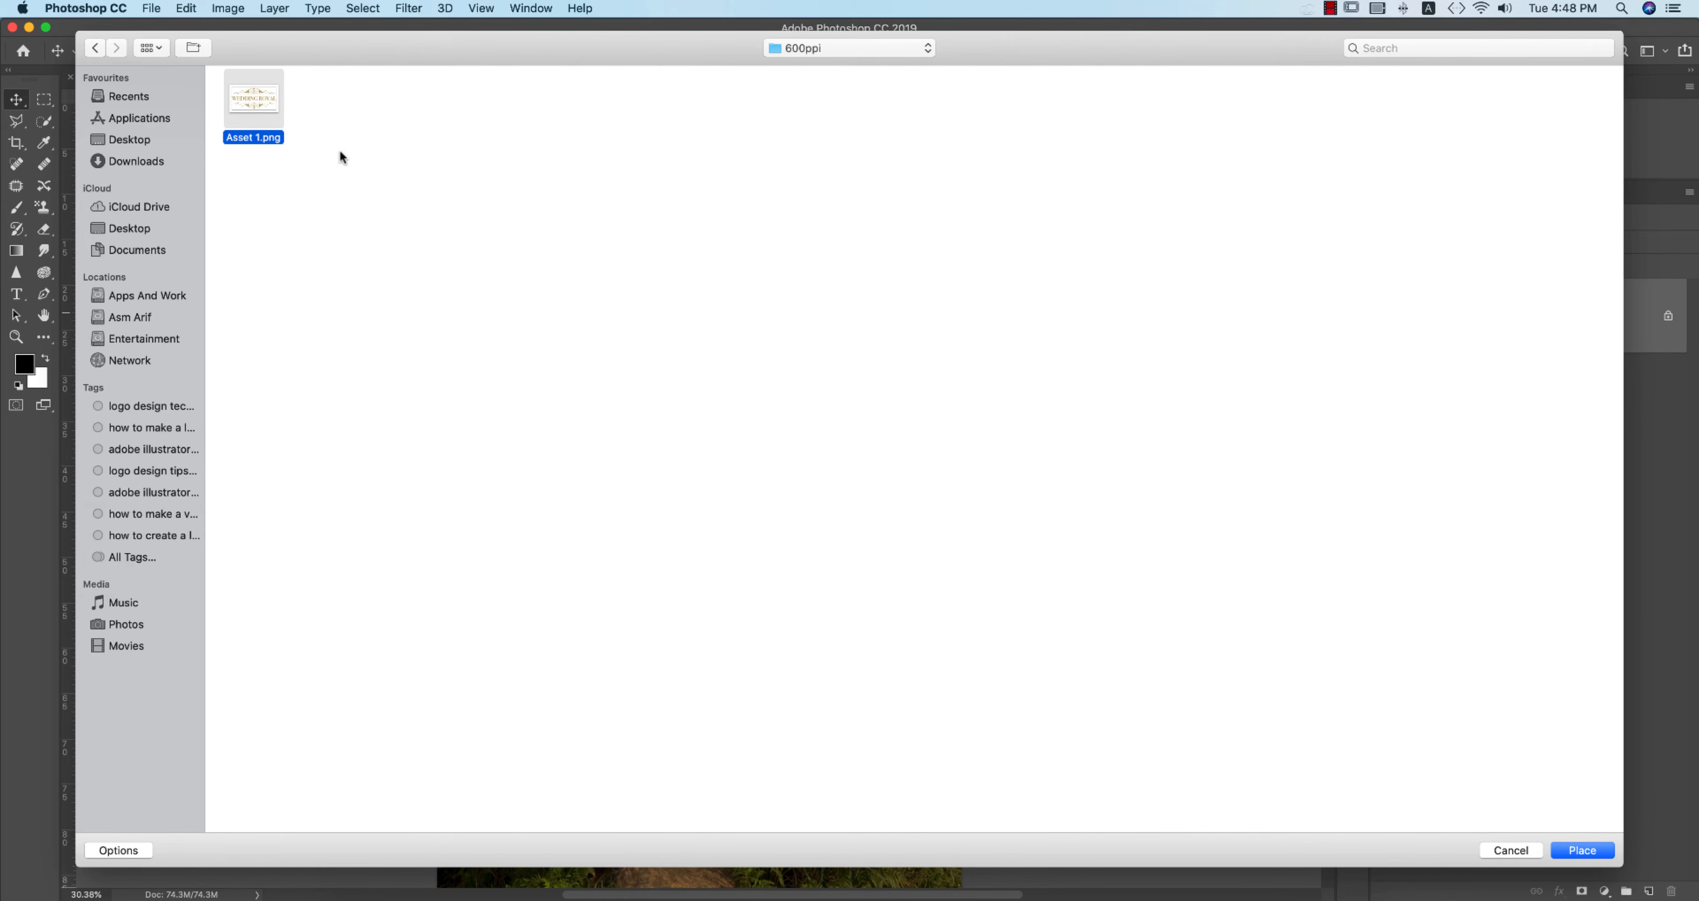
{"action": "key", "text": "Return"}
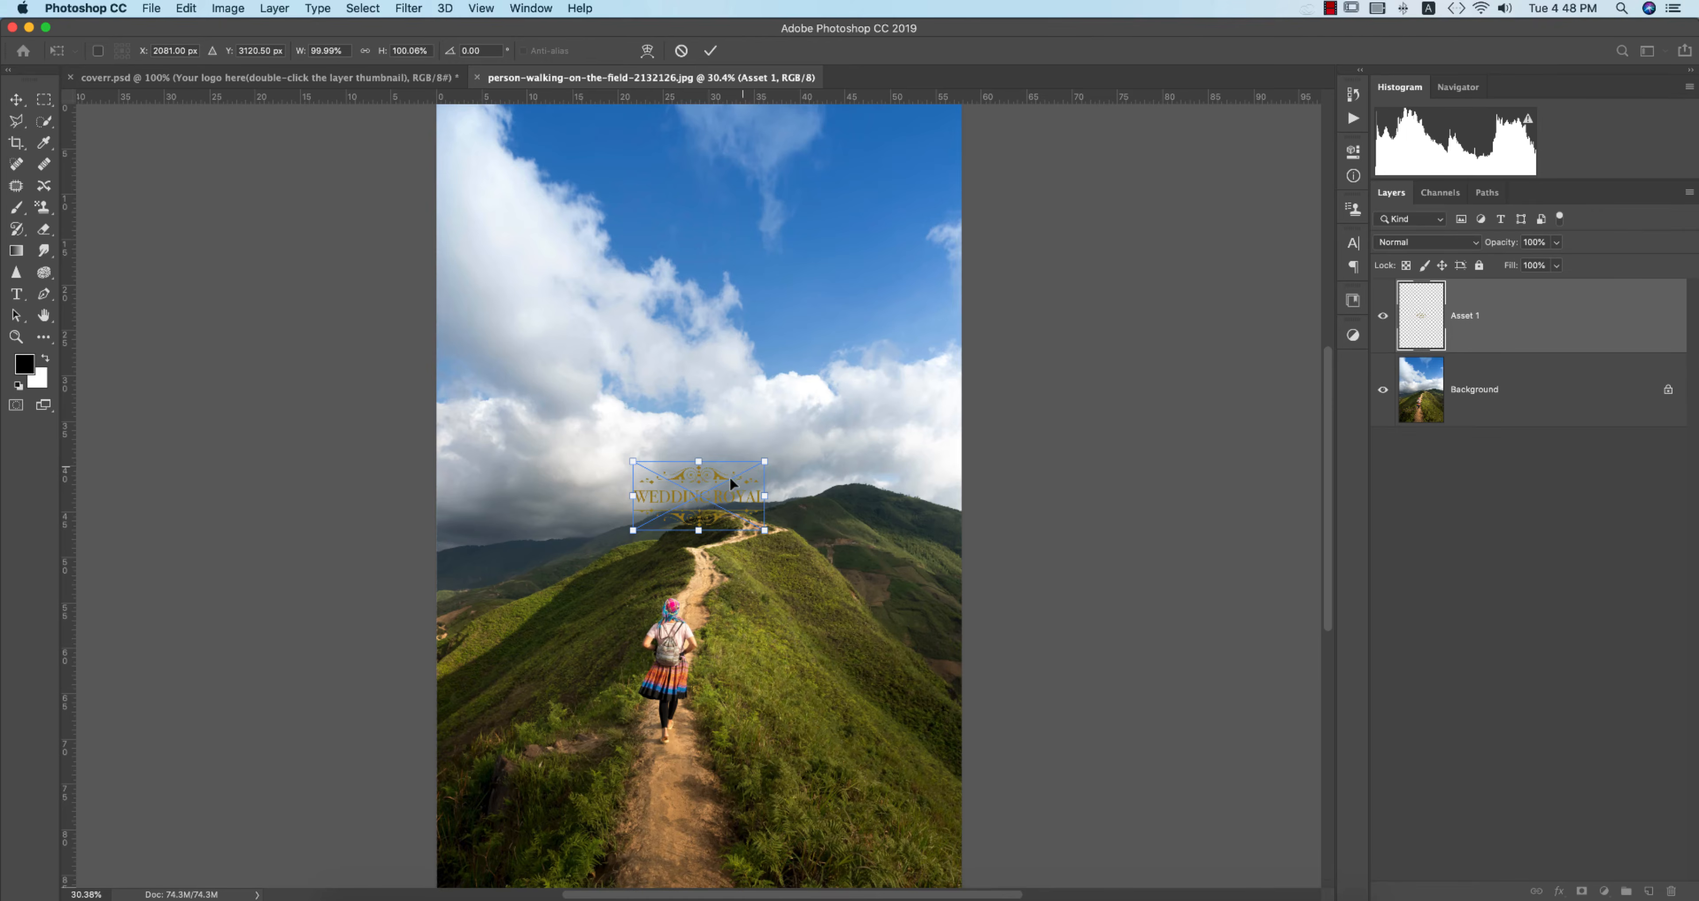
{"action": "left_click_drag", "start_coordinate": [729, 474], "coordinate": [698, 823]}
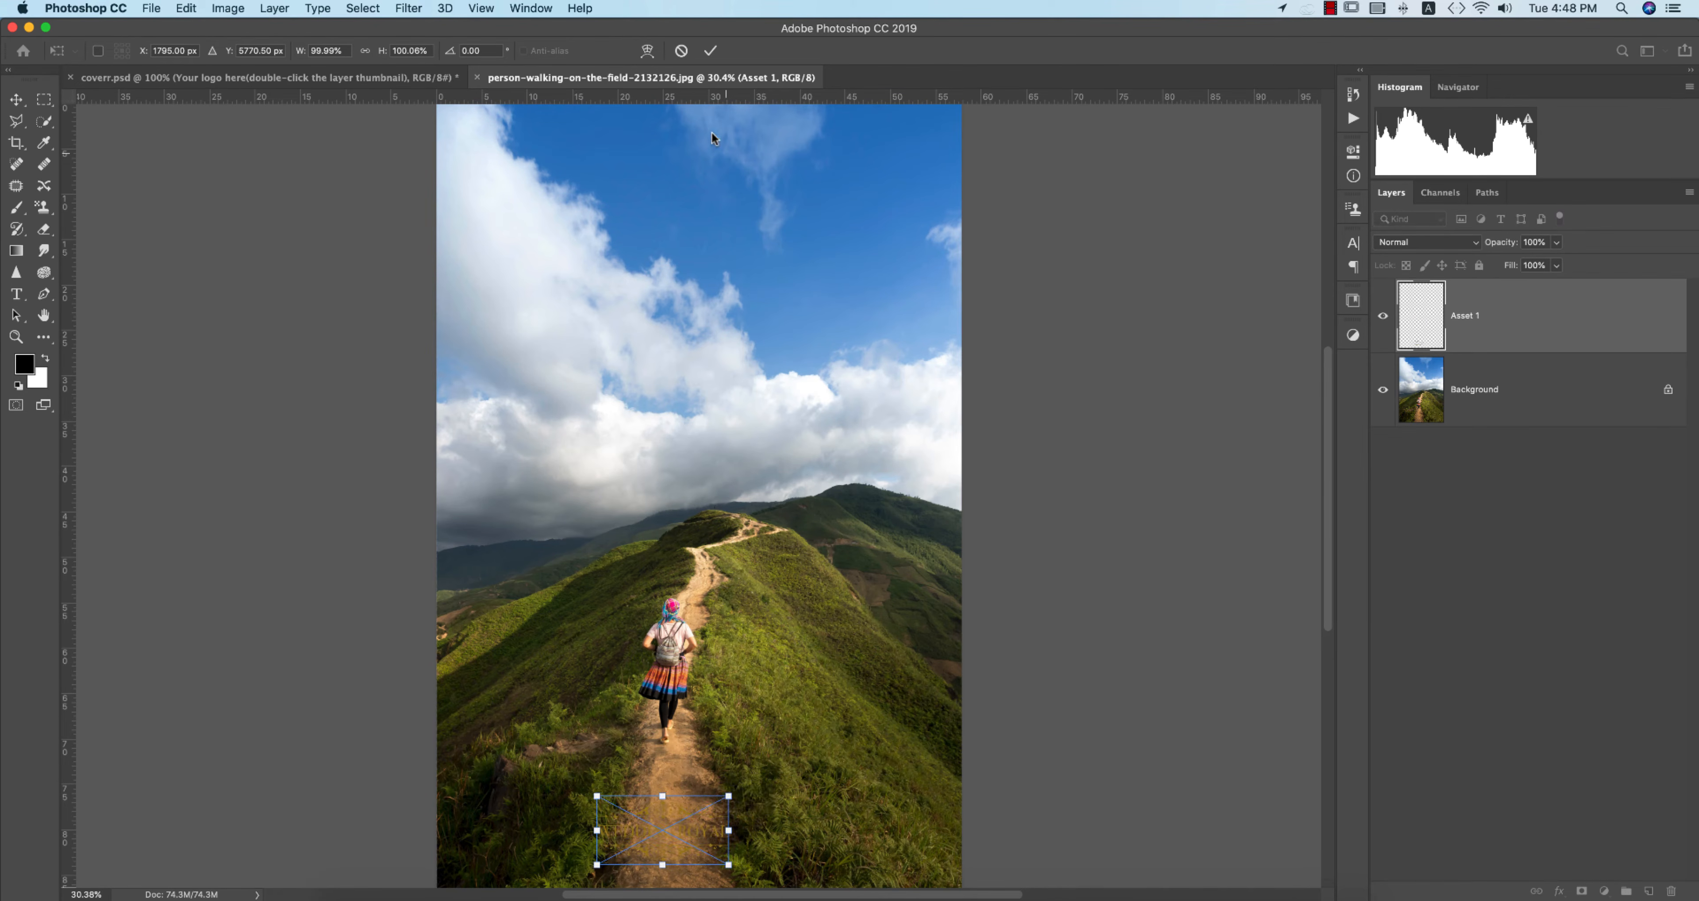
{"action": "left_click", "coordinate": [710, 55]}
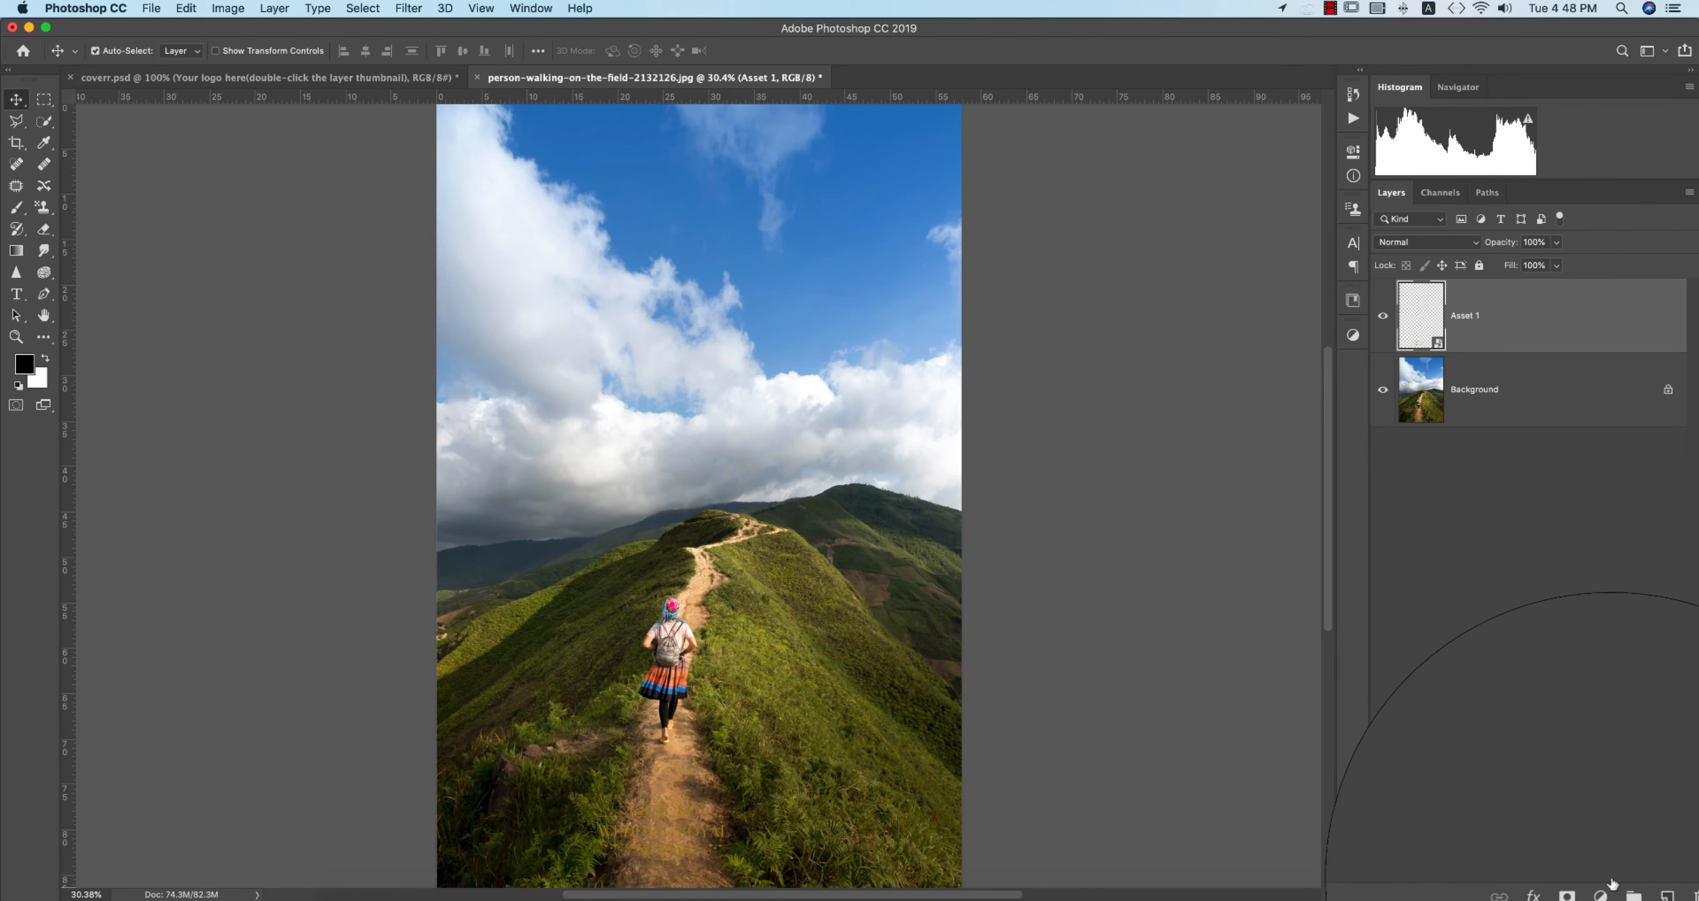
- Add a white solid colour fill layer above Asset 1 and clip it to the logo
{"action": "left_click", "coordinate": [1604, 890]}
{"action": "left_click", "coordinate": [1584, 572]}
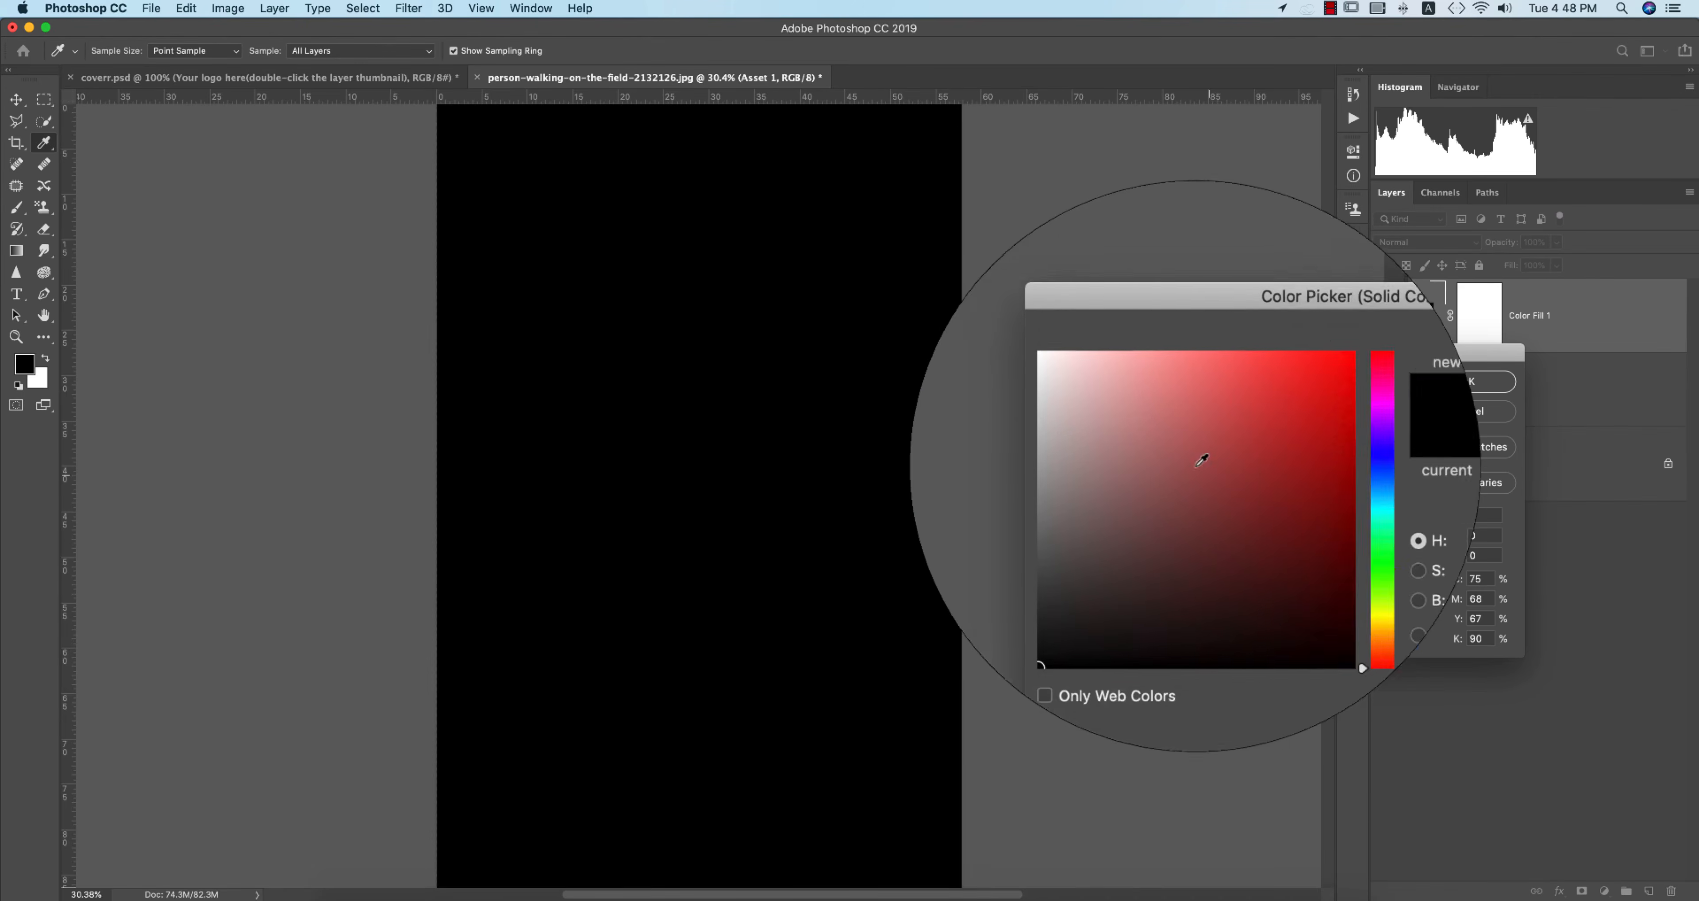
{"action": "left_click", "coordinate": [1091, 391]}
{"action": "left_click", "coordinate": [1434, 389]}
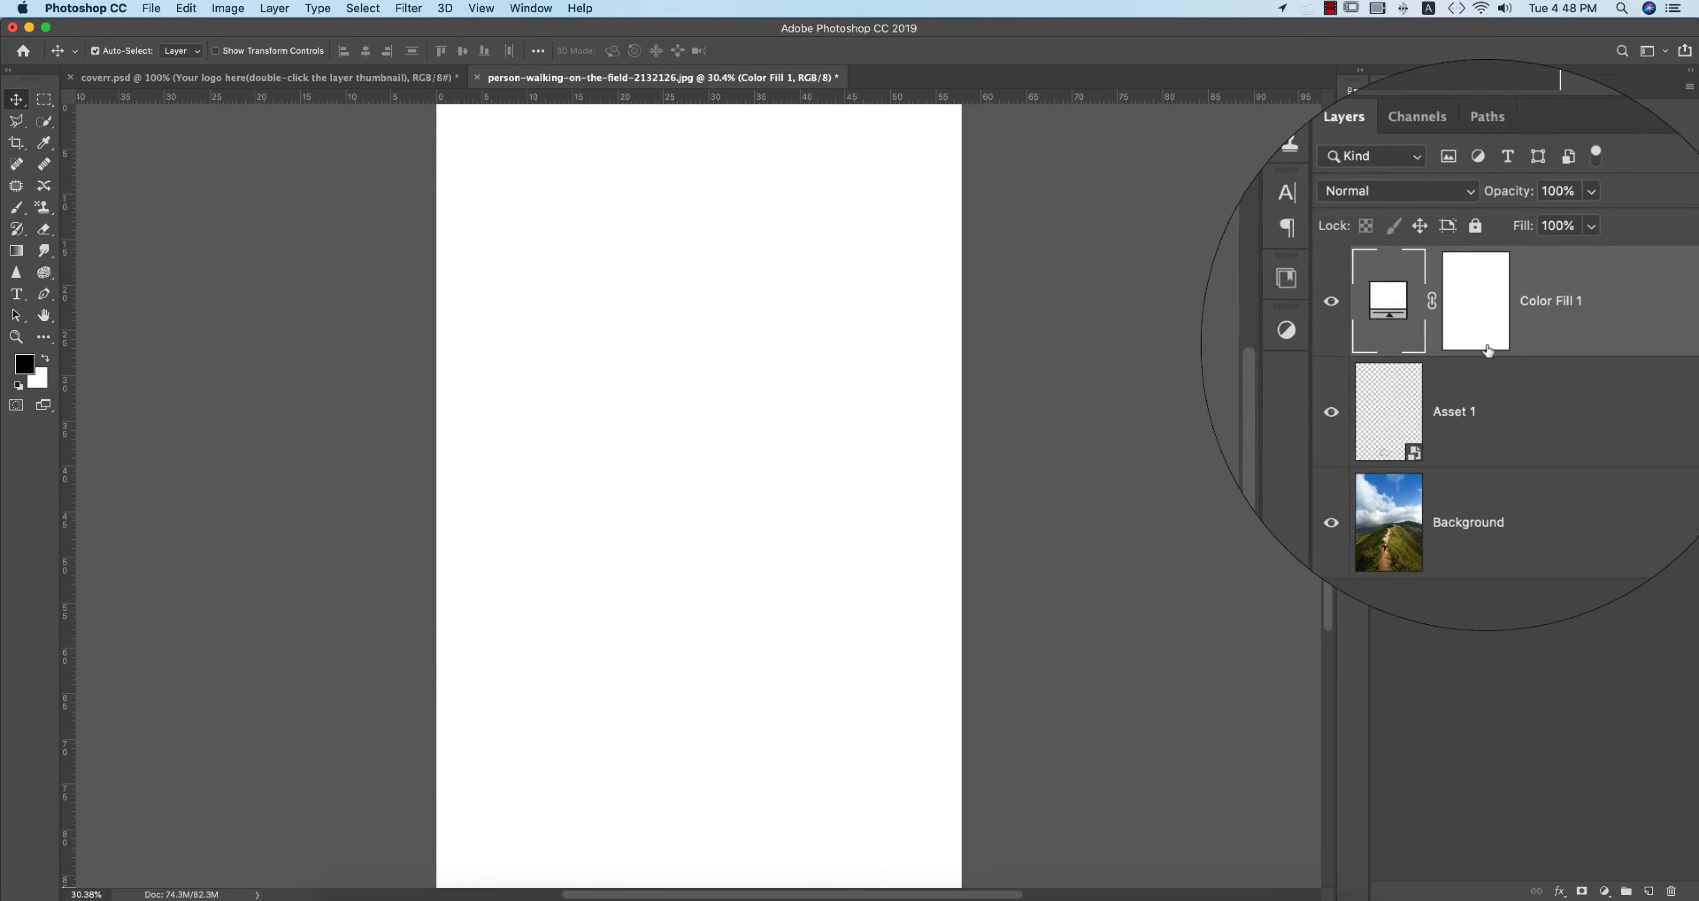
{"action": "right_click", "coordinate": [1570, 283]}
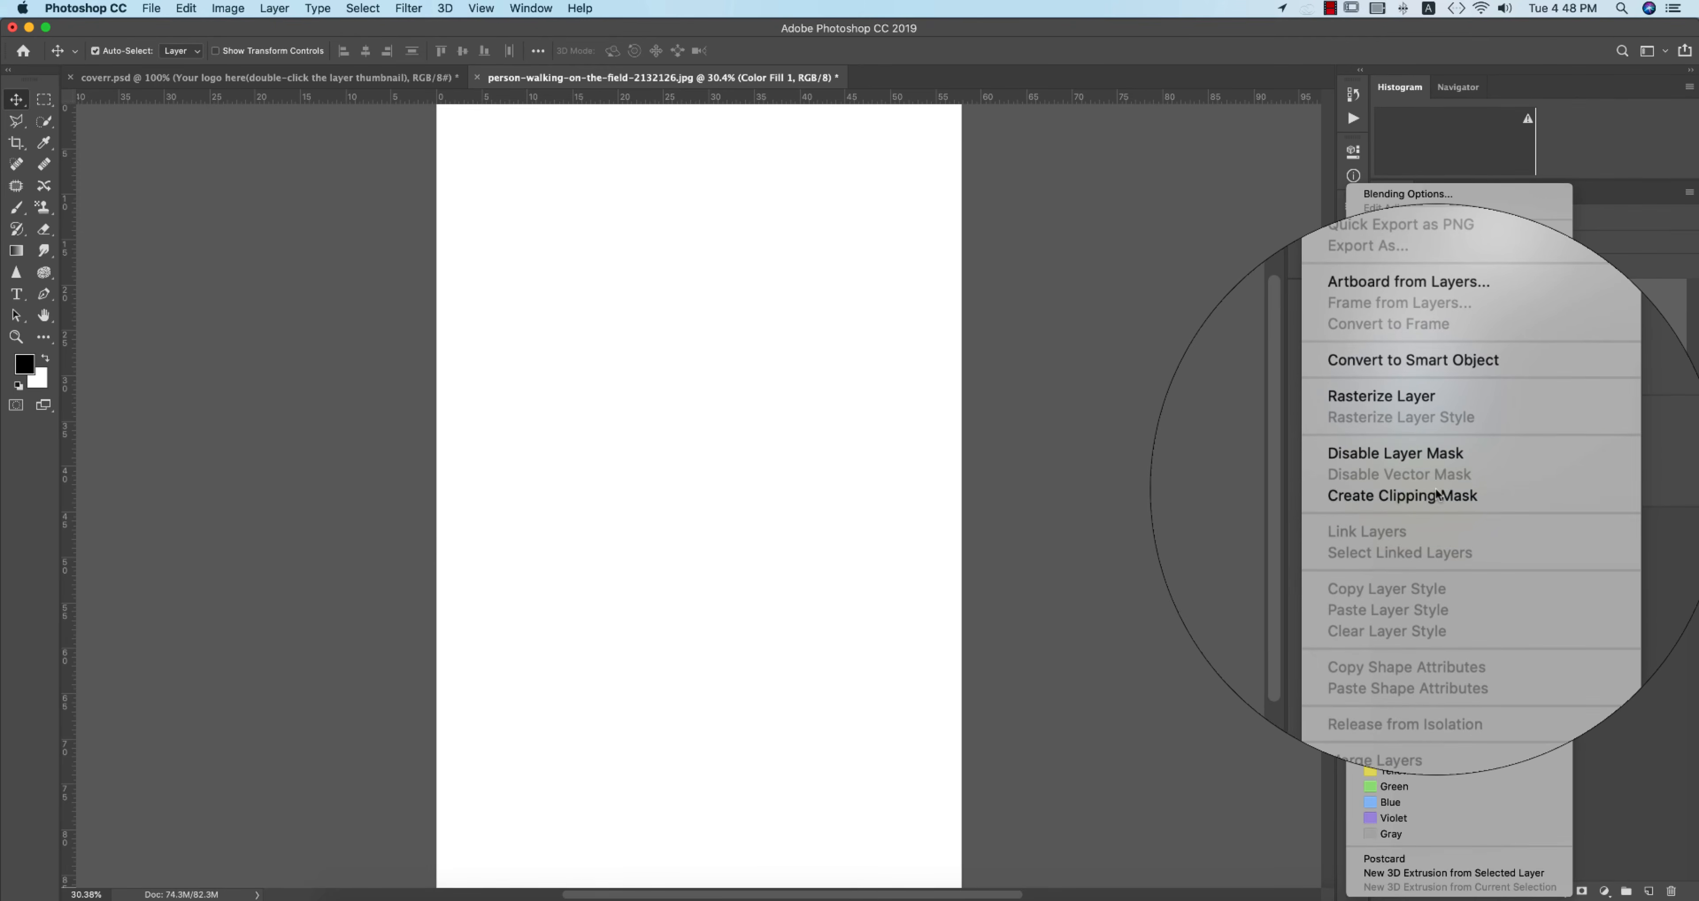
{"action": "left_click", "coordinate": [1418, 500]}
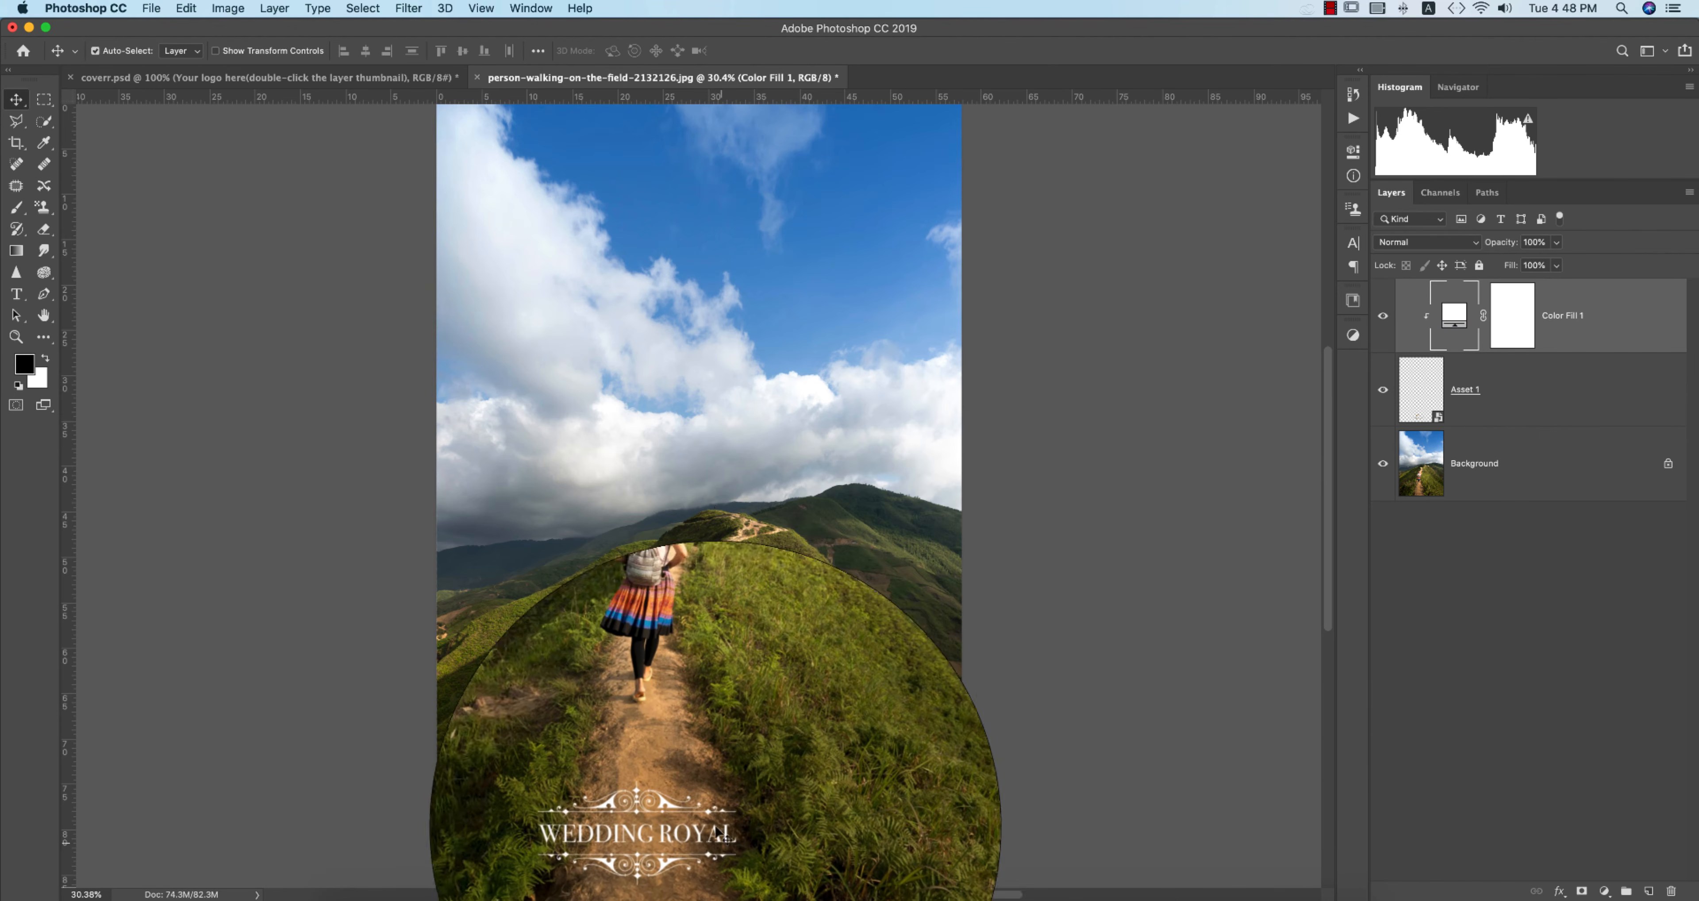
- Group the Color Fill 1 and Asset 1 layers and name the group "logo"
{"action": "left_click", "coordinate": [1540, 398], "text": "shift"}
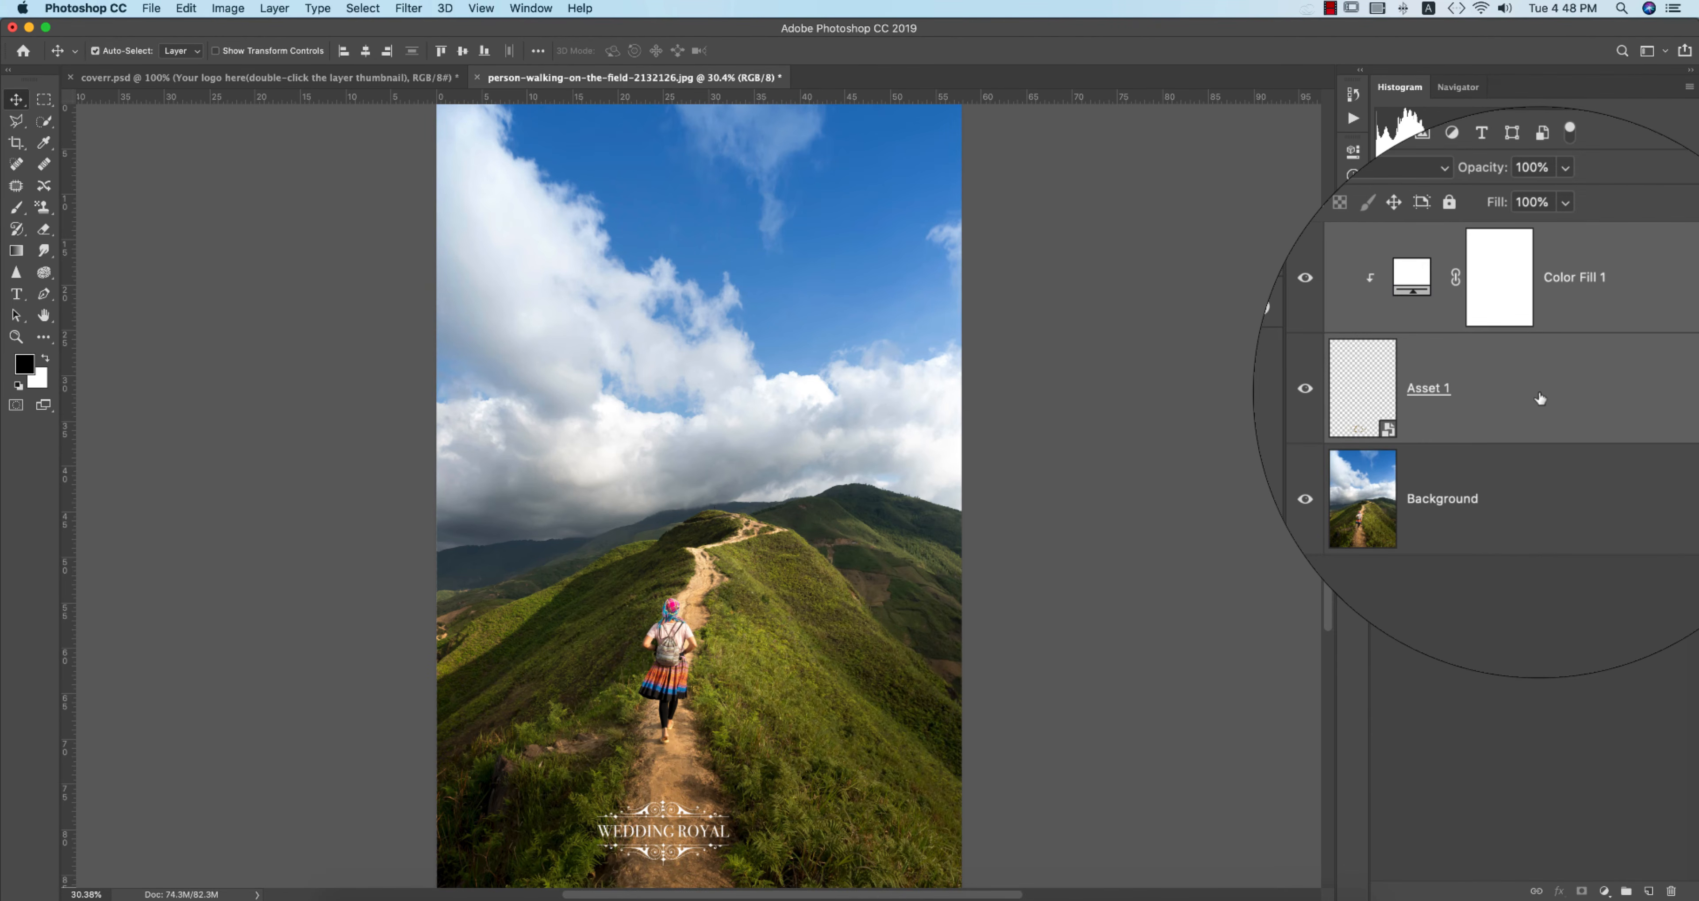
{"action": "key", "text": "super+g"}
{"action": "double_click", "coordinate": [1448, 290]}
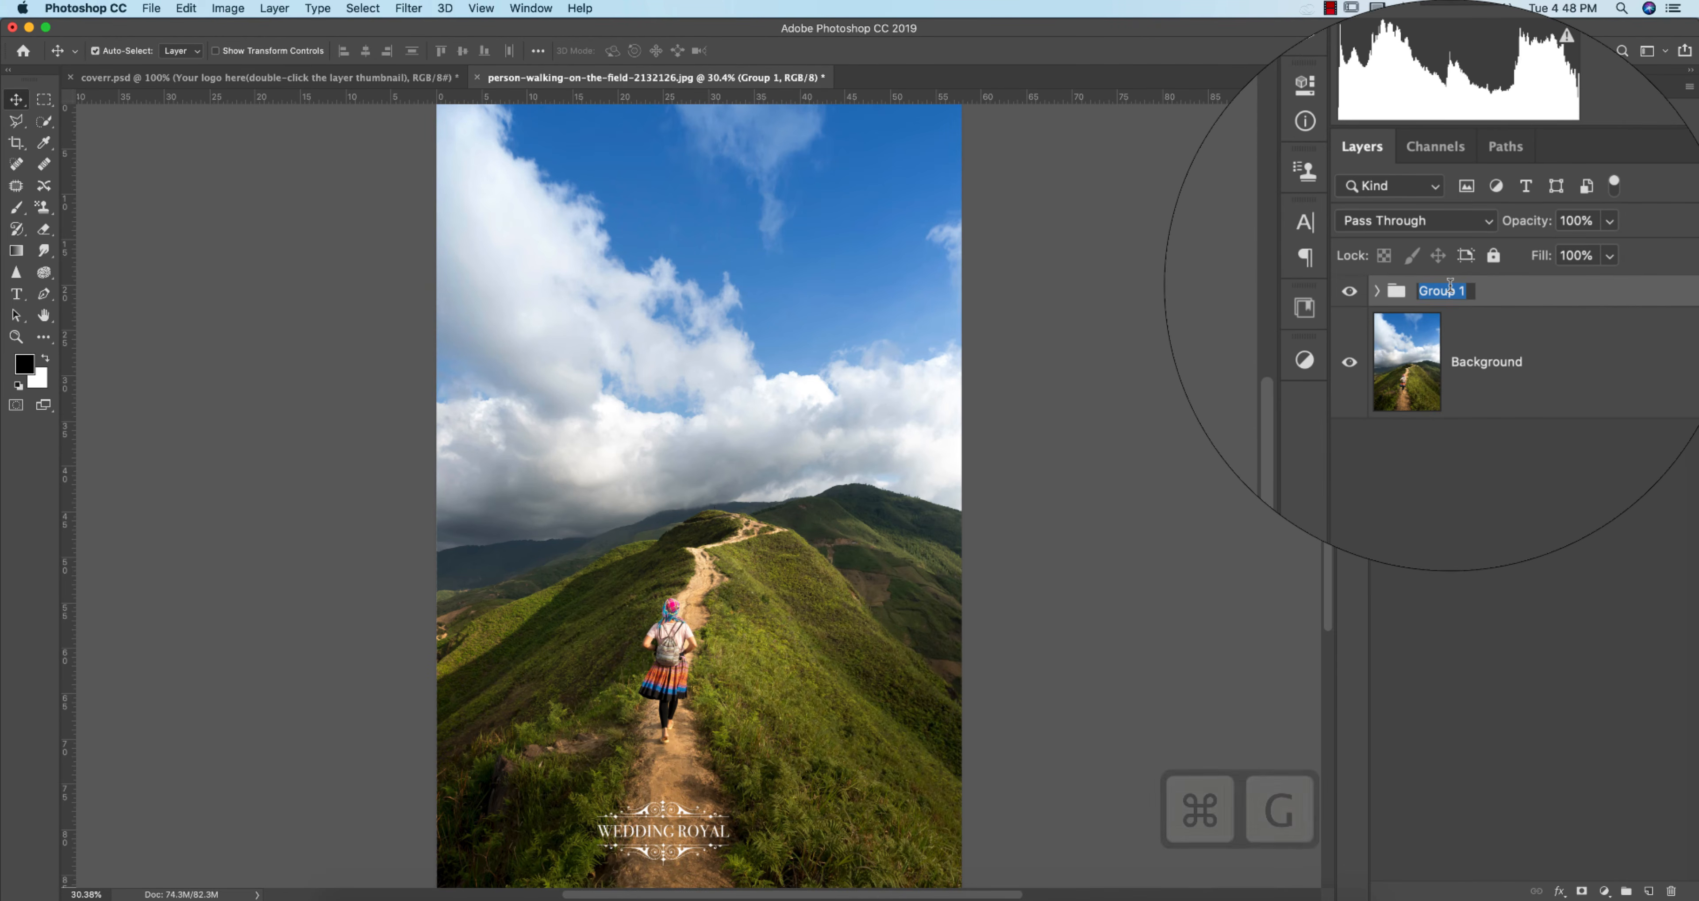
{"action": "key", "text": "Return"}
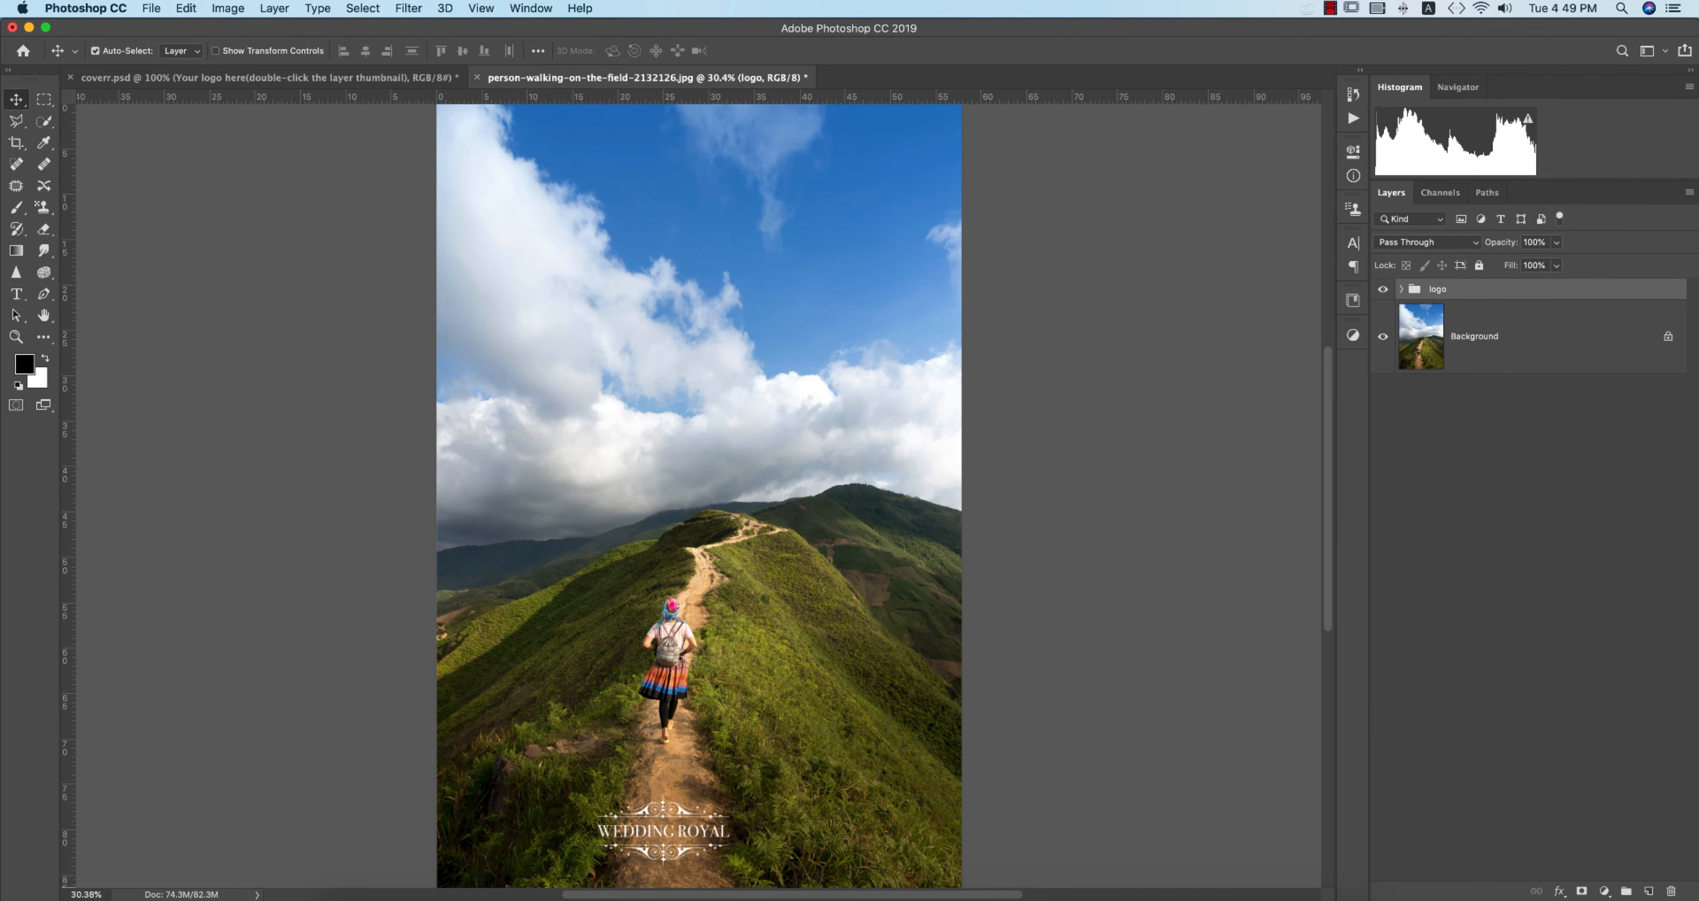
- Expand the logo group, try other colours for its Color Fill 1 layer and return the fill to white (#ffffff)
{"action": "left_click", "coordinate": [1403, 291]}
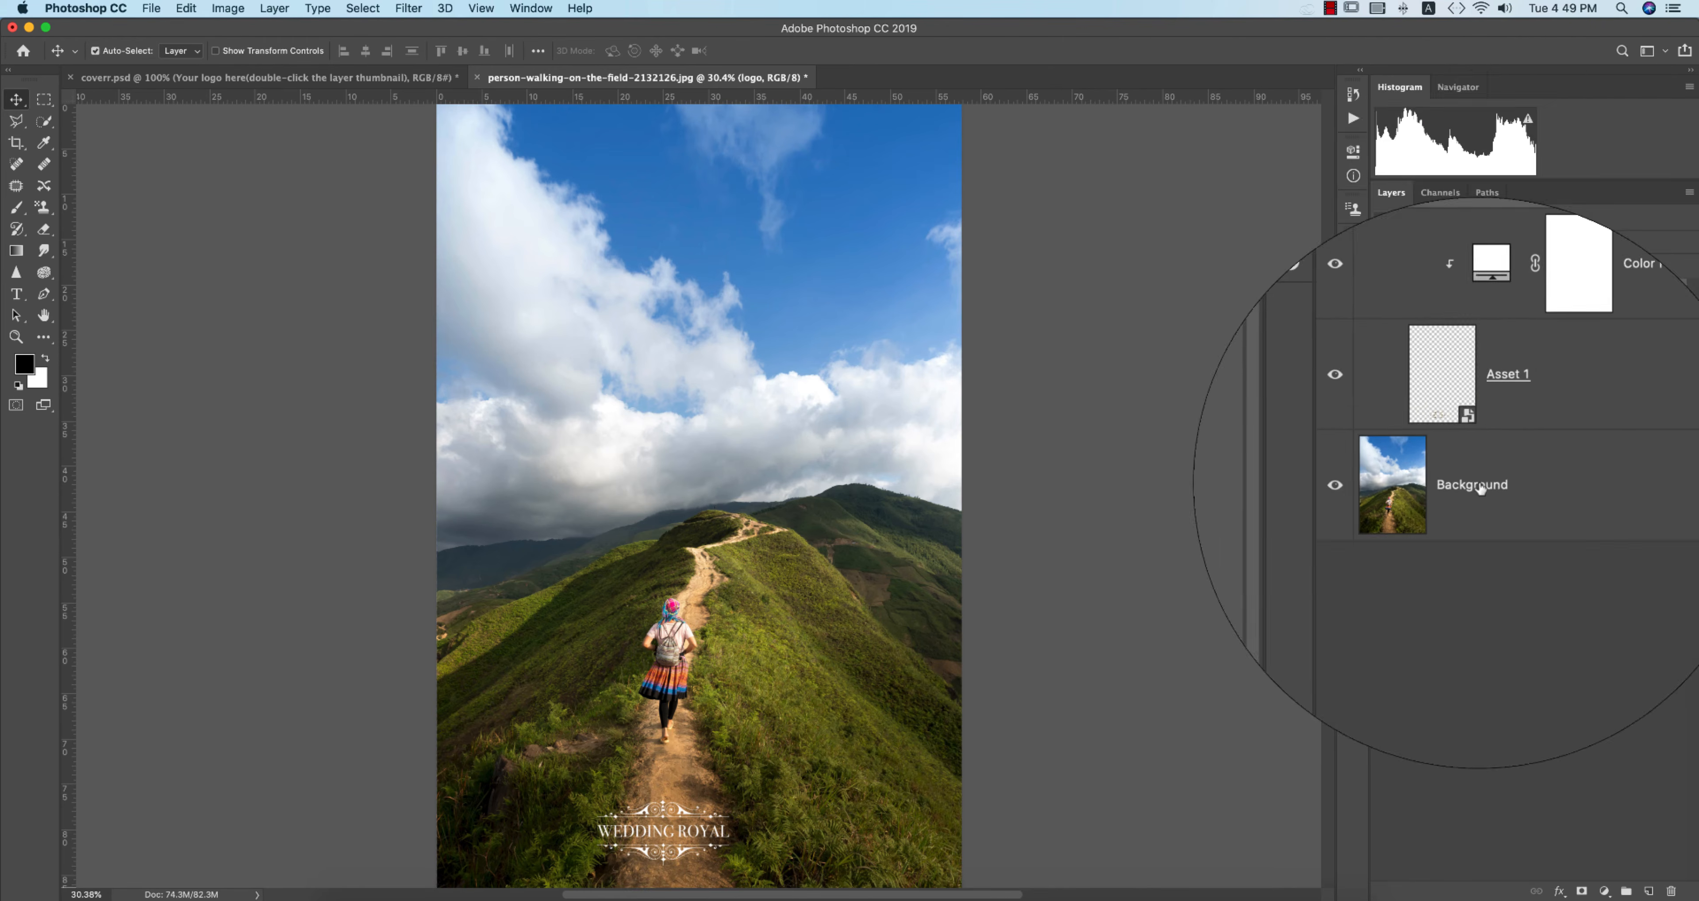
{"action": "double_click", "coordinate": [1547, 342]}
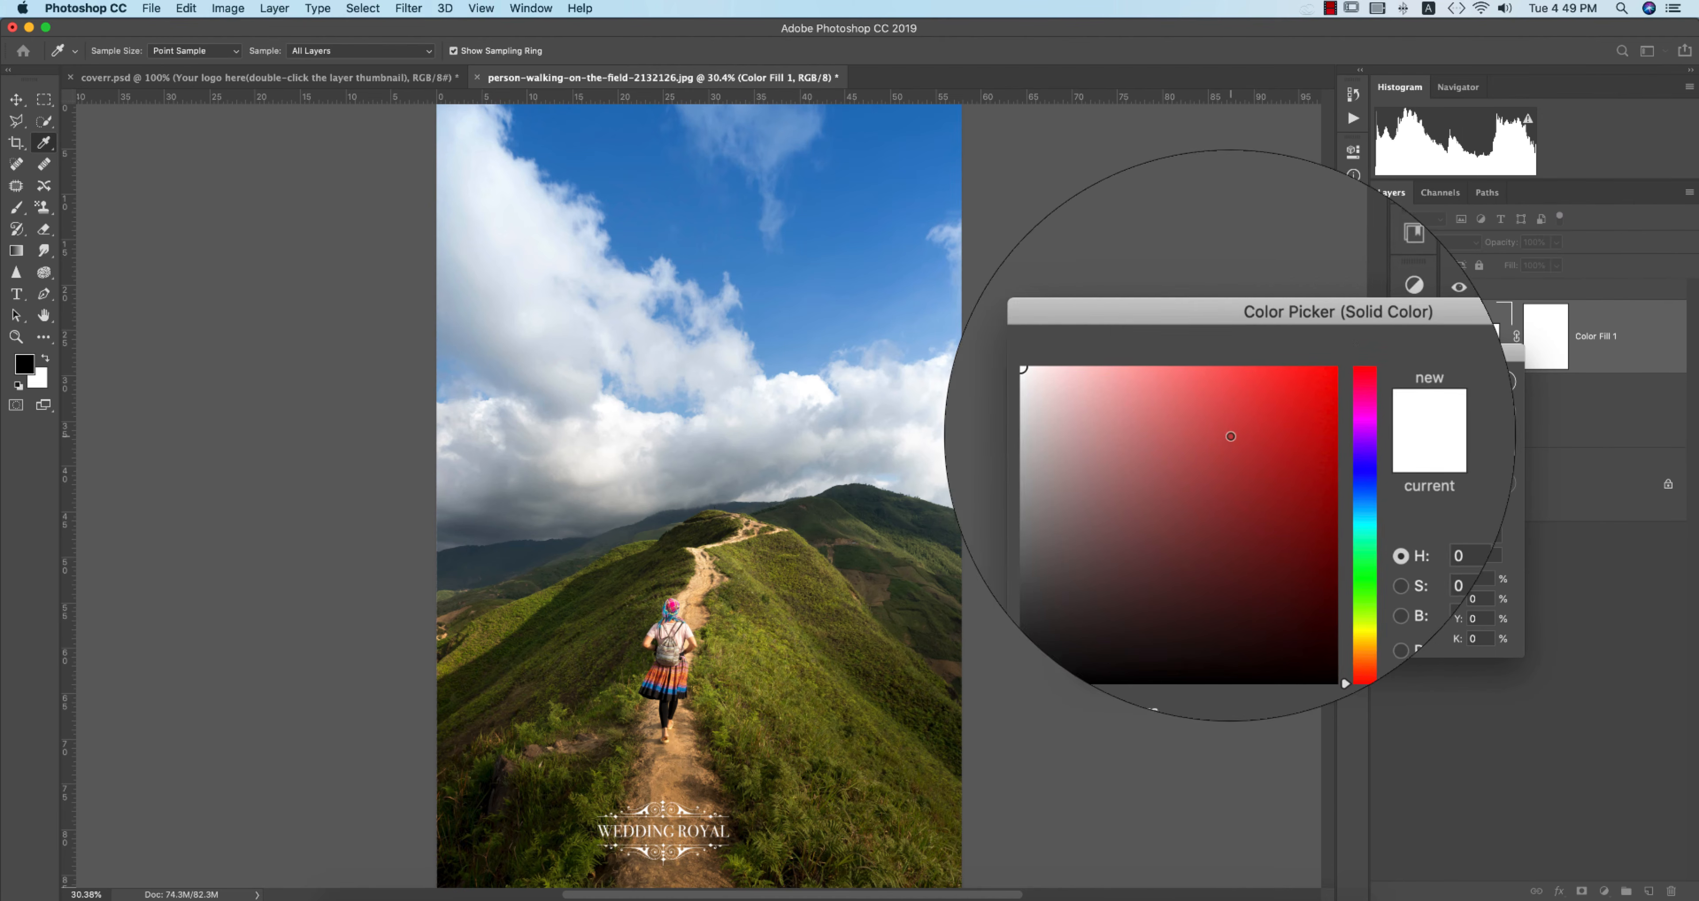
{"action": "left_click", "coordinate": [1154, 458]}
{"action": "left_click", "coordinate": [785, 218]}
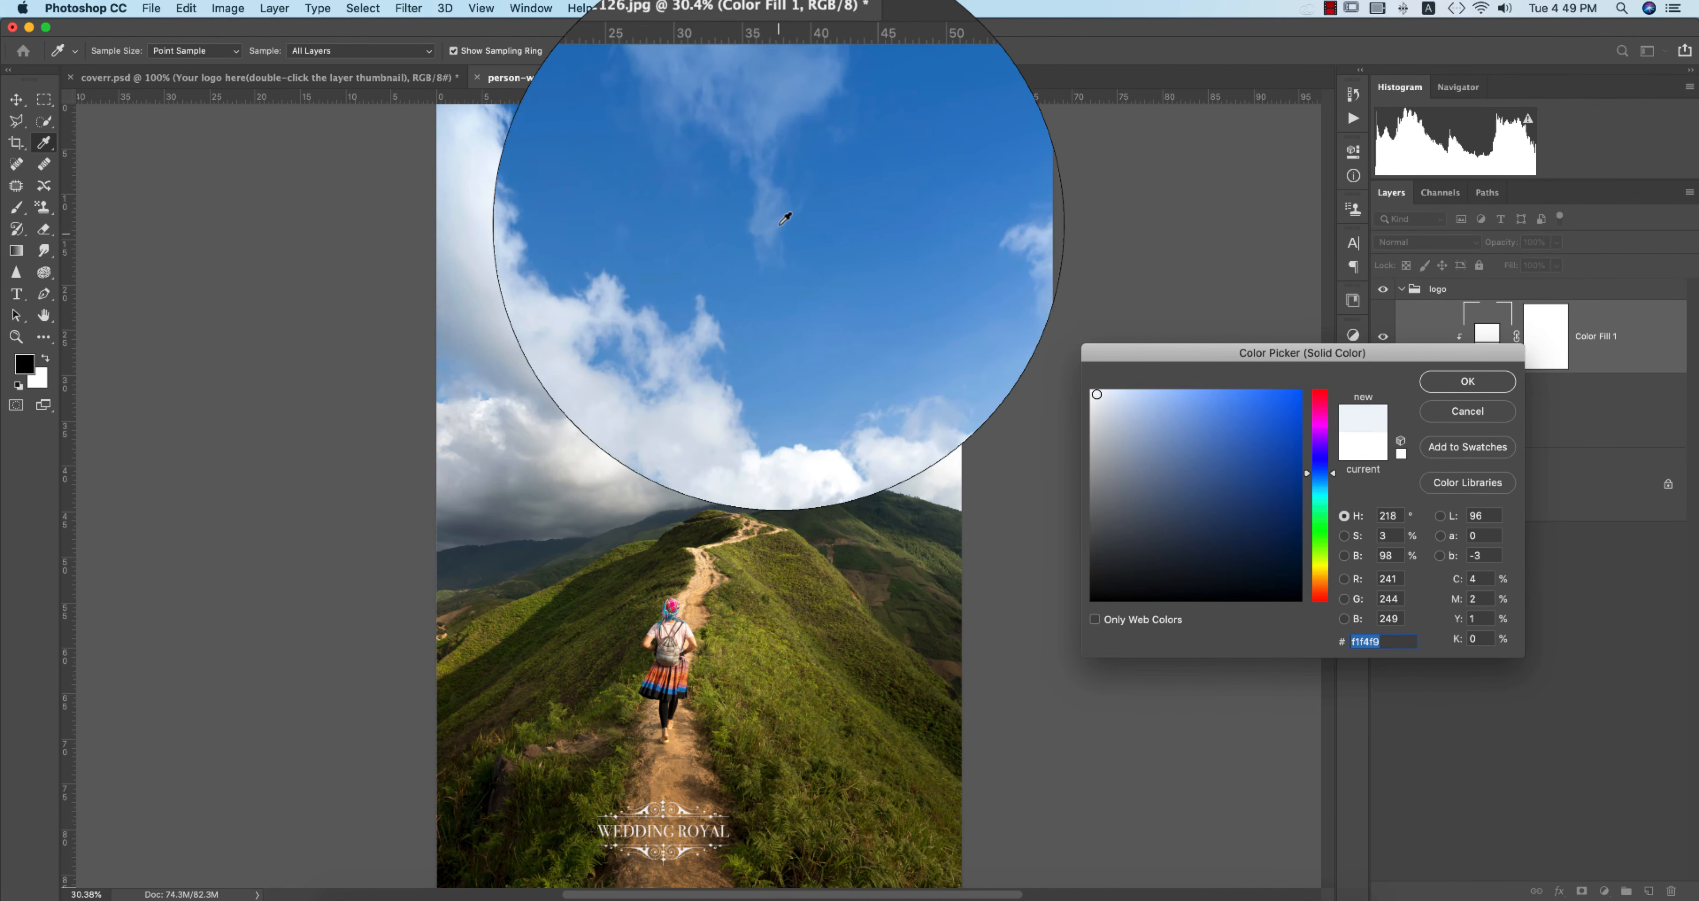
{"action": "left_click_drag", "start_coordinate": [1139, 458], "coordinate": [1069, 341]}
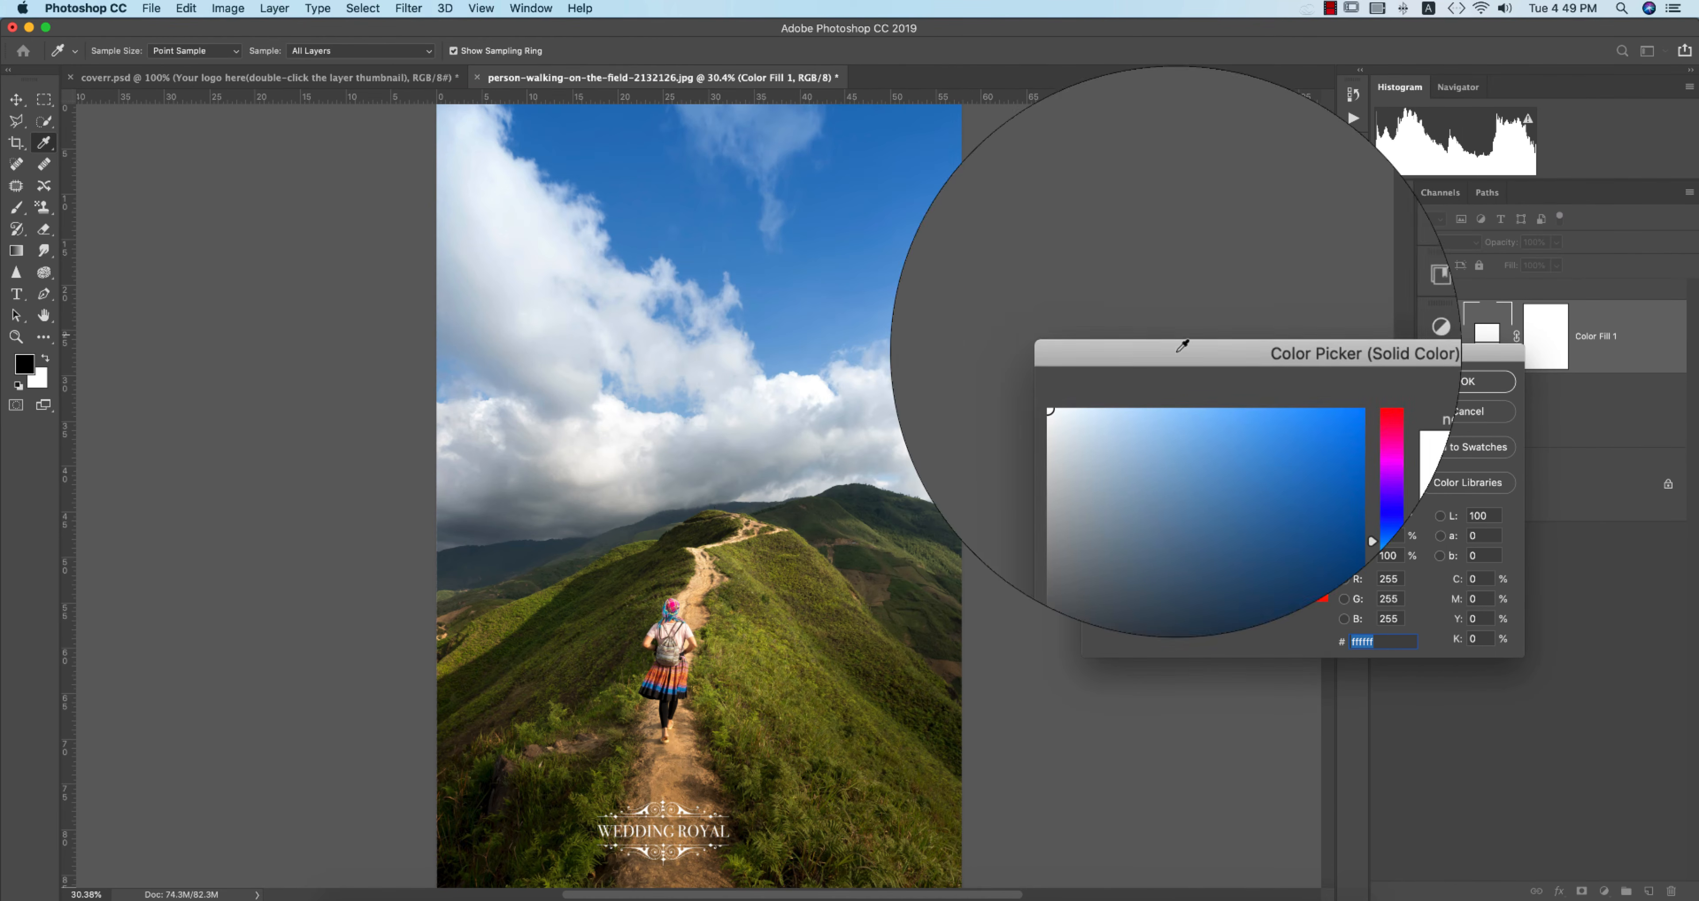
{"action": "left_click", "coordinate": [1439, 384]}
{"action": "left_click", "coordinate": [1074, 488]}
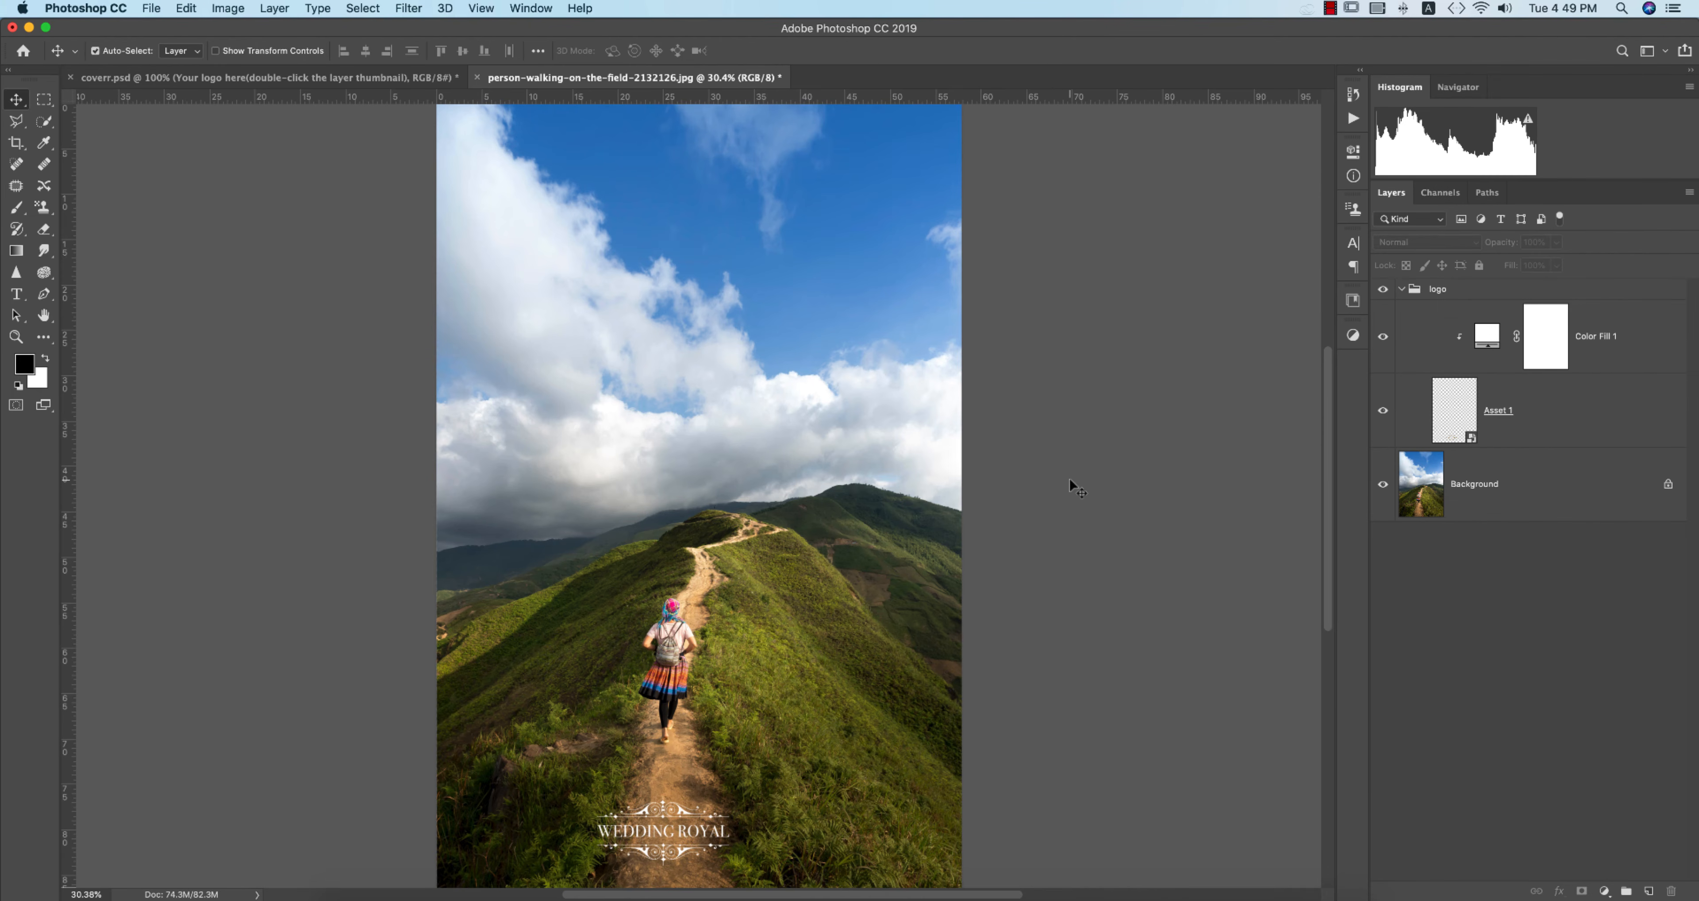
- Centre the Asset 1 logo horizontally on the photo and clear the selection
{"action": "key", "text": "super+a"}
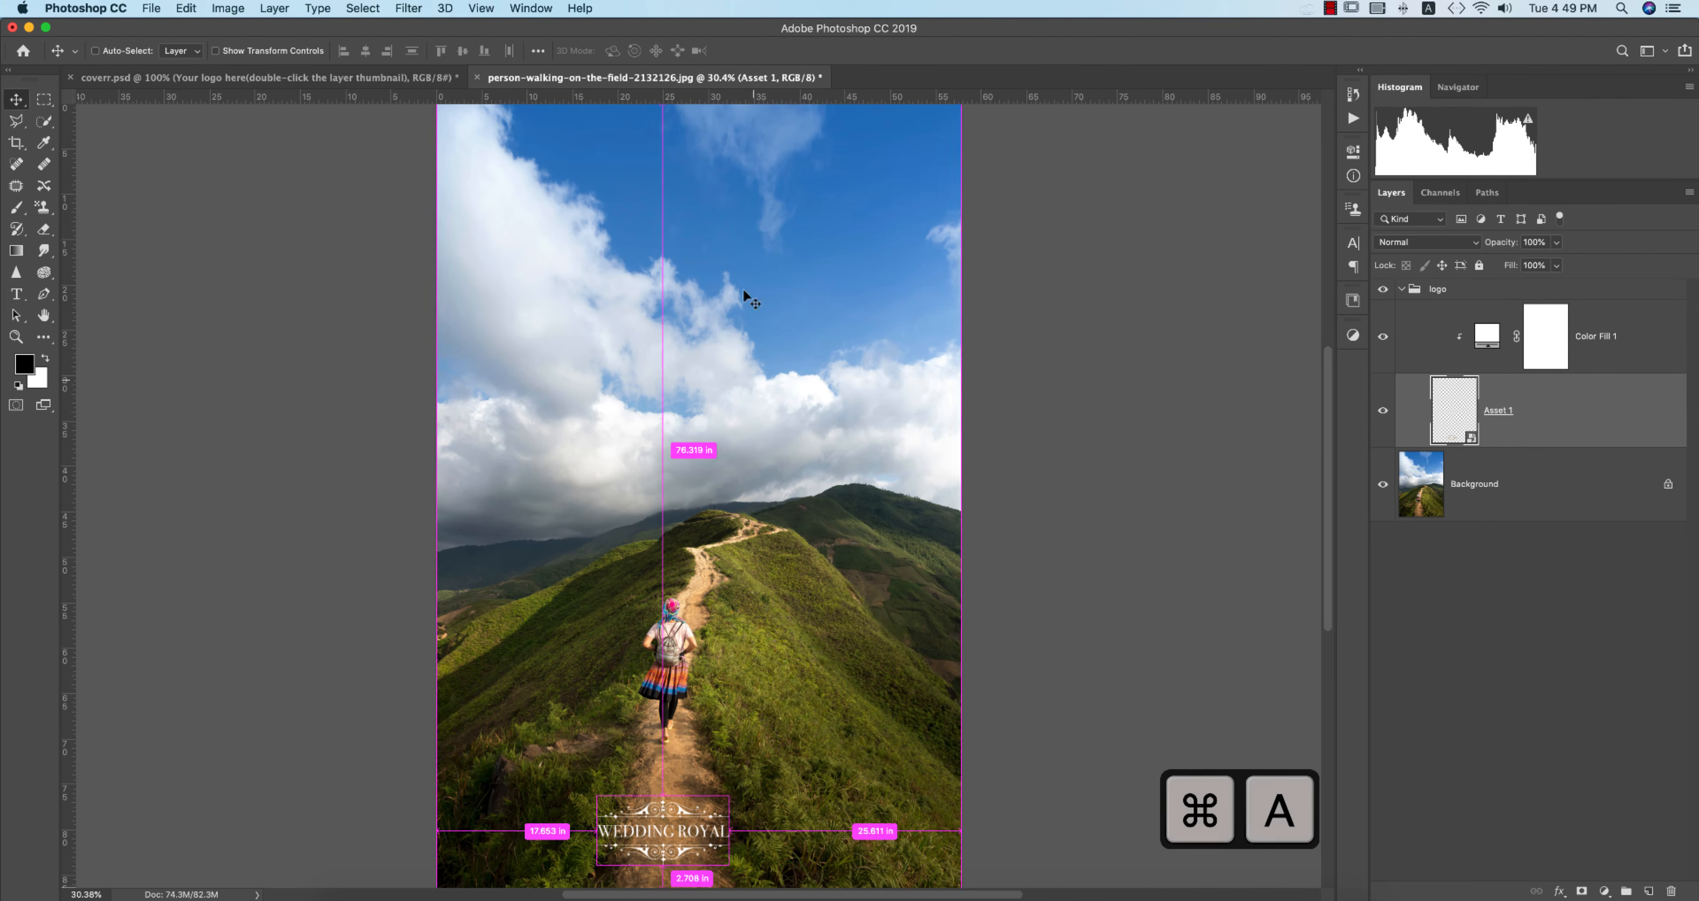
{"action": "left_click", "coordinate": [365, 50]}
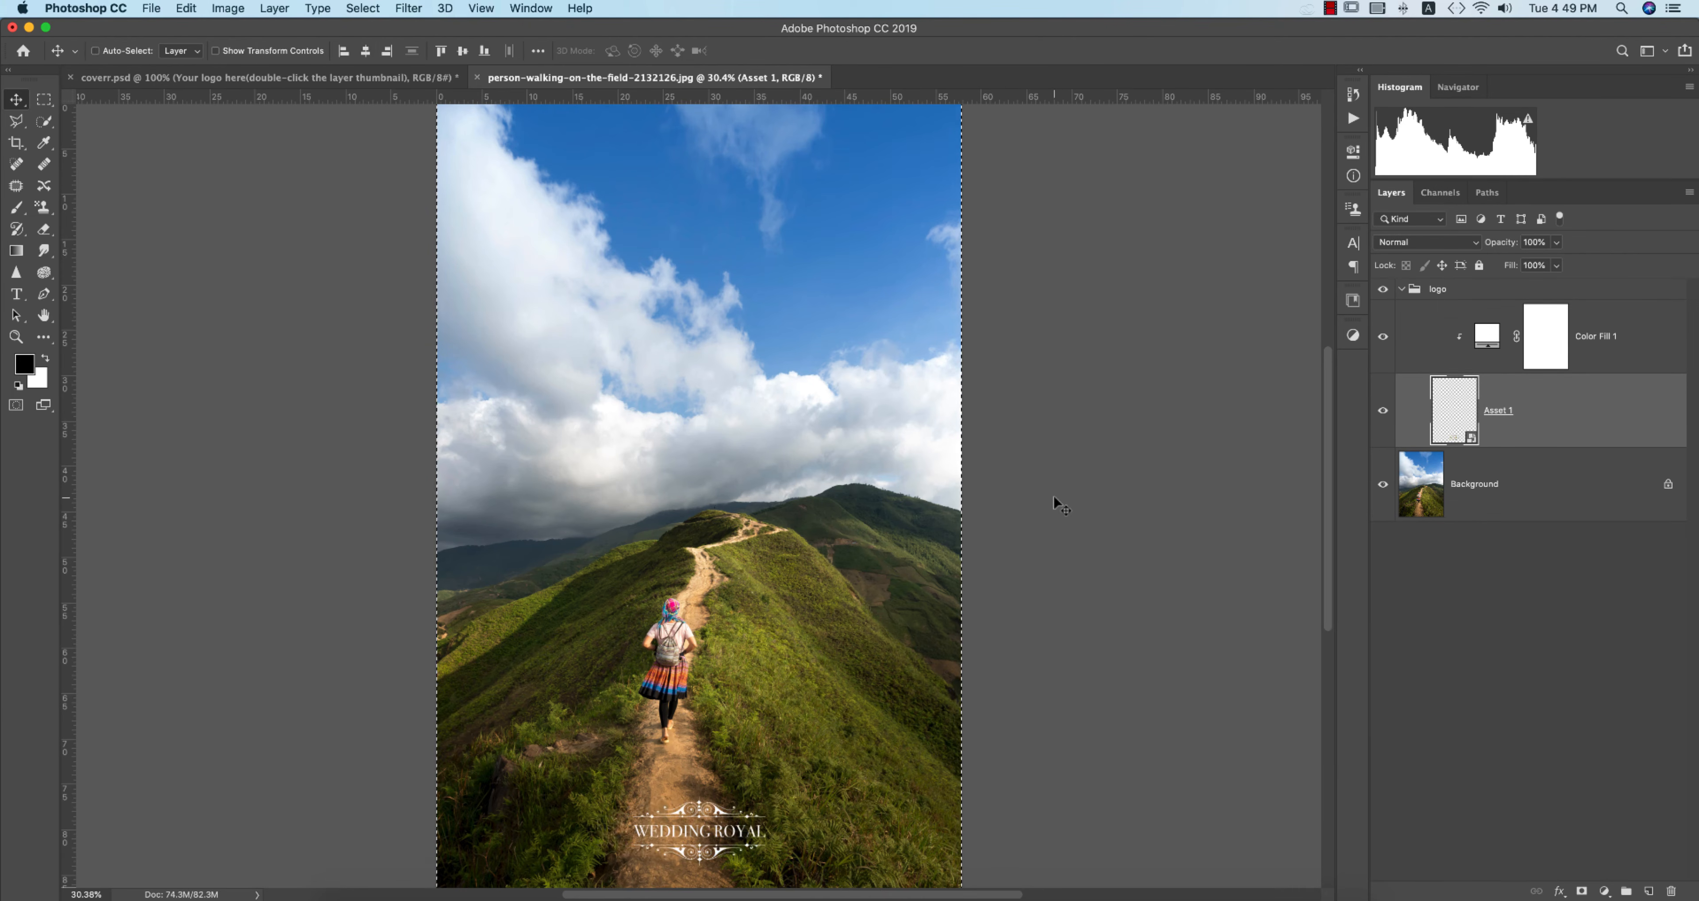
{"action": "key", "text": "super+d"}
{"action": "left_click", "coordinate": [1088, 506]}
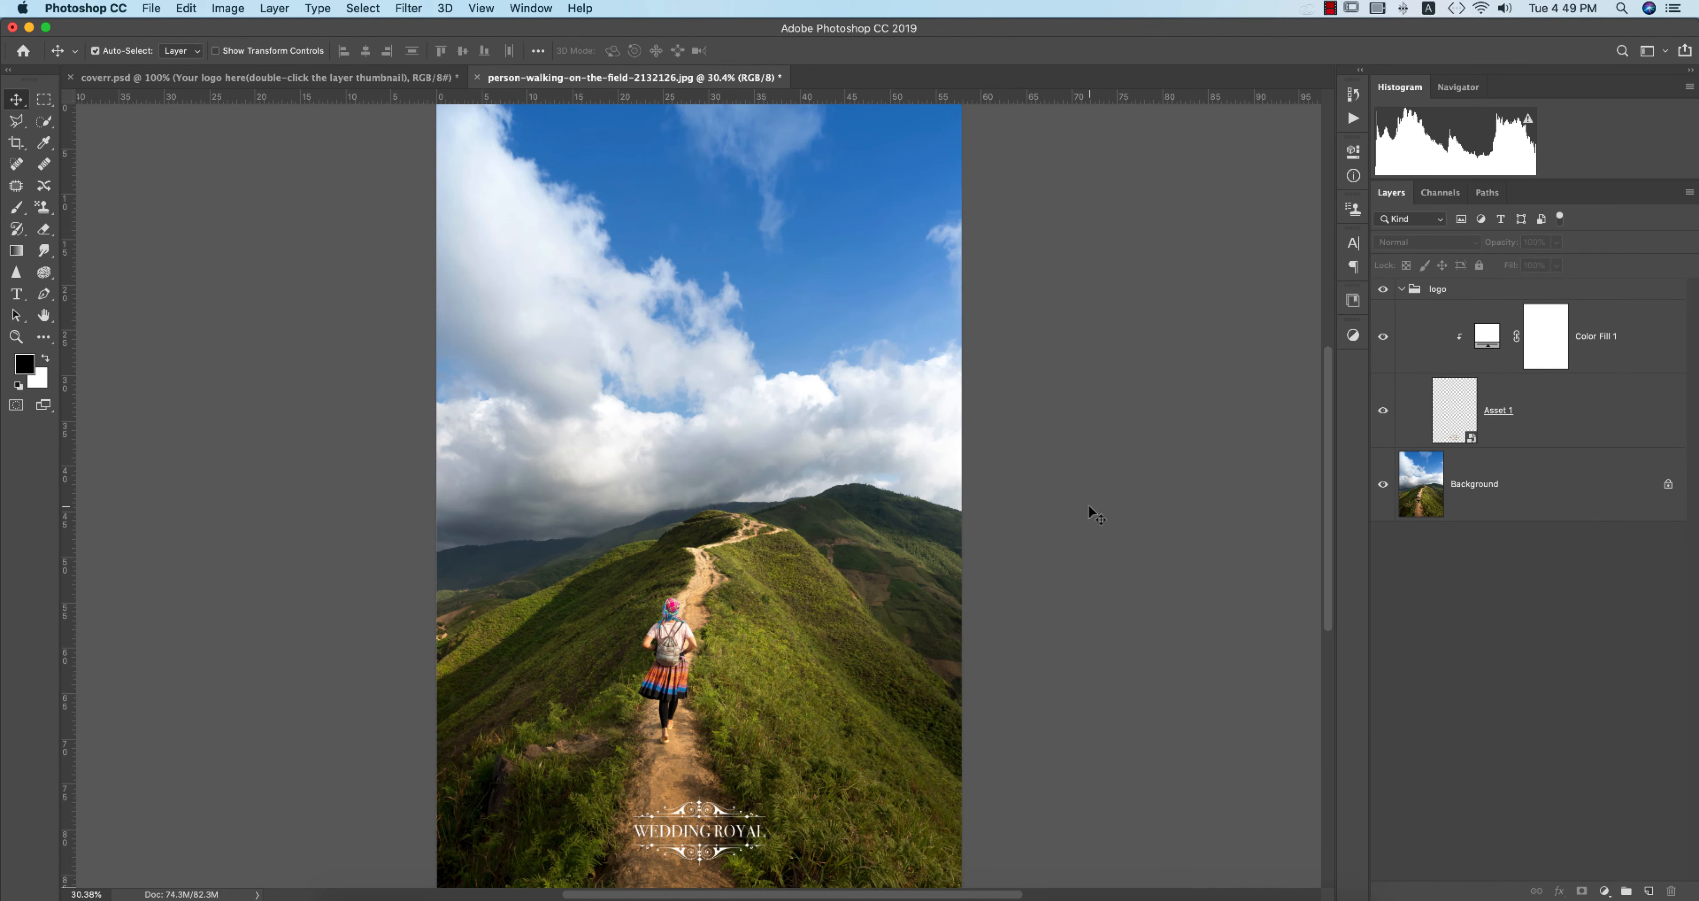